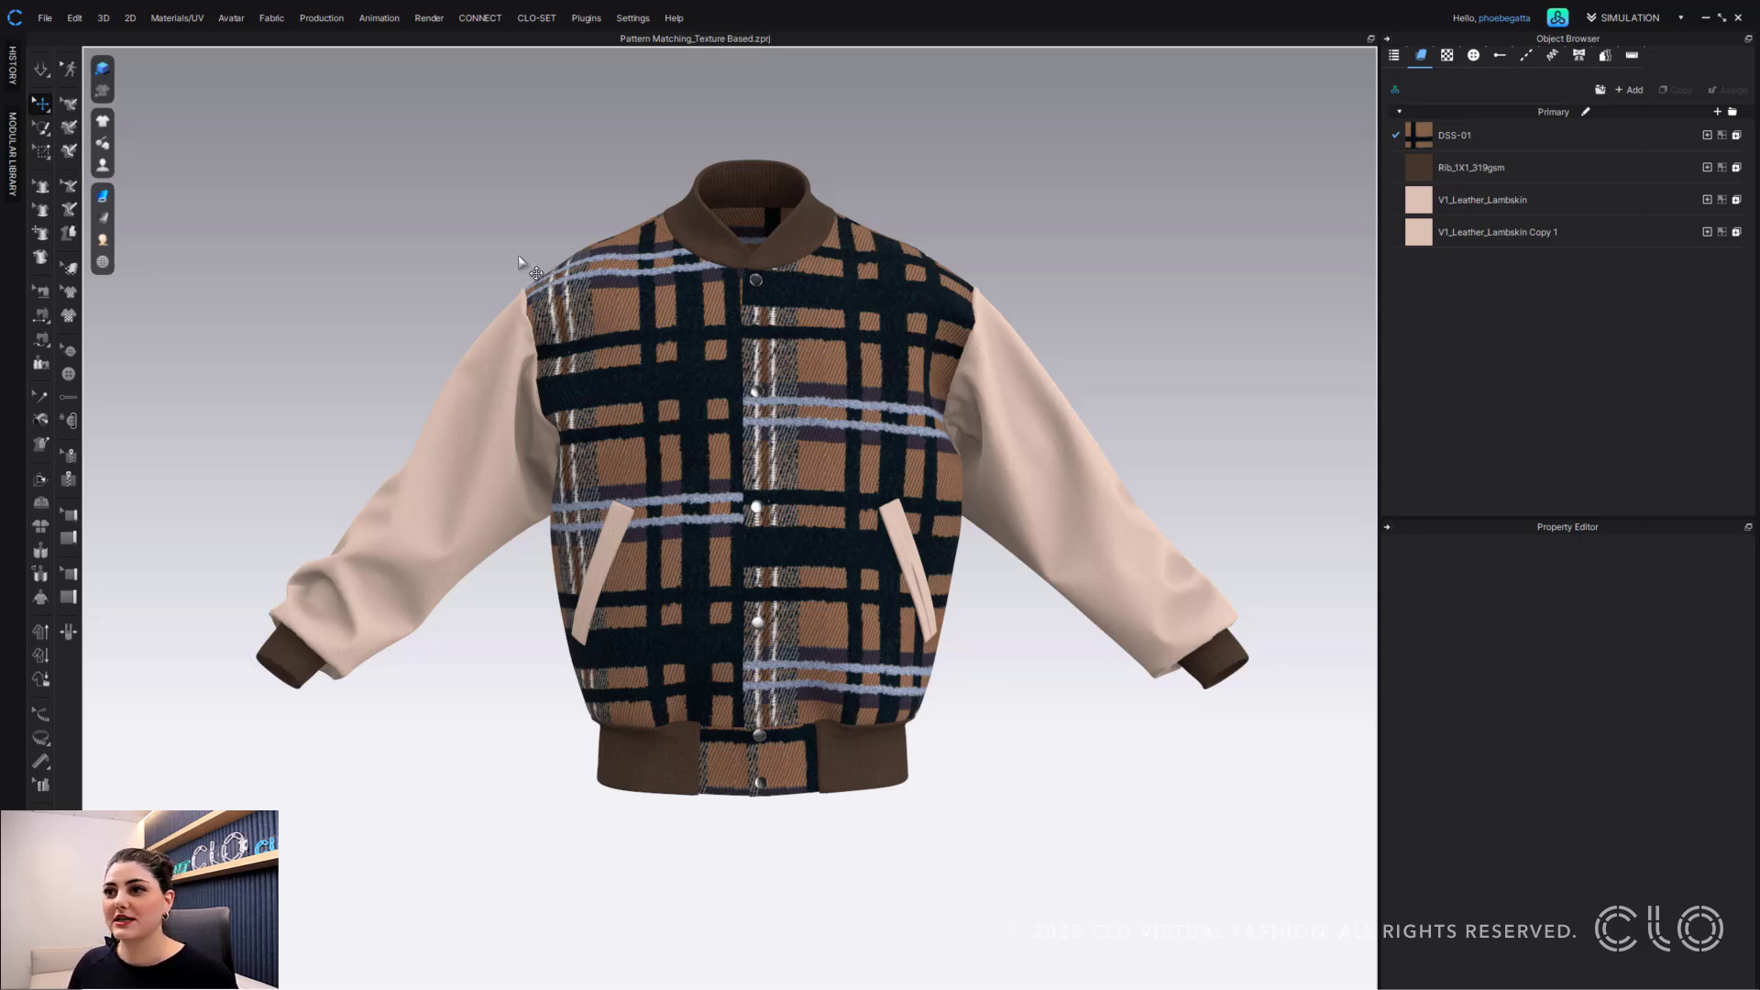
mouse_move(538, 255)
right_down()
mouse_move(812, 252)
mouse_move(432, 267)
mouse_move(533, 256)
mouse_move(519, 260)
right_up()
scroll(821, 446, up, 4)
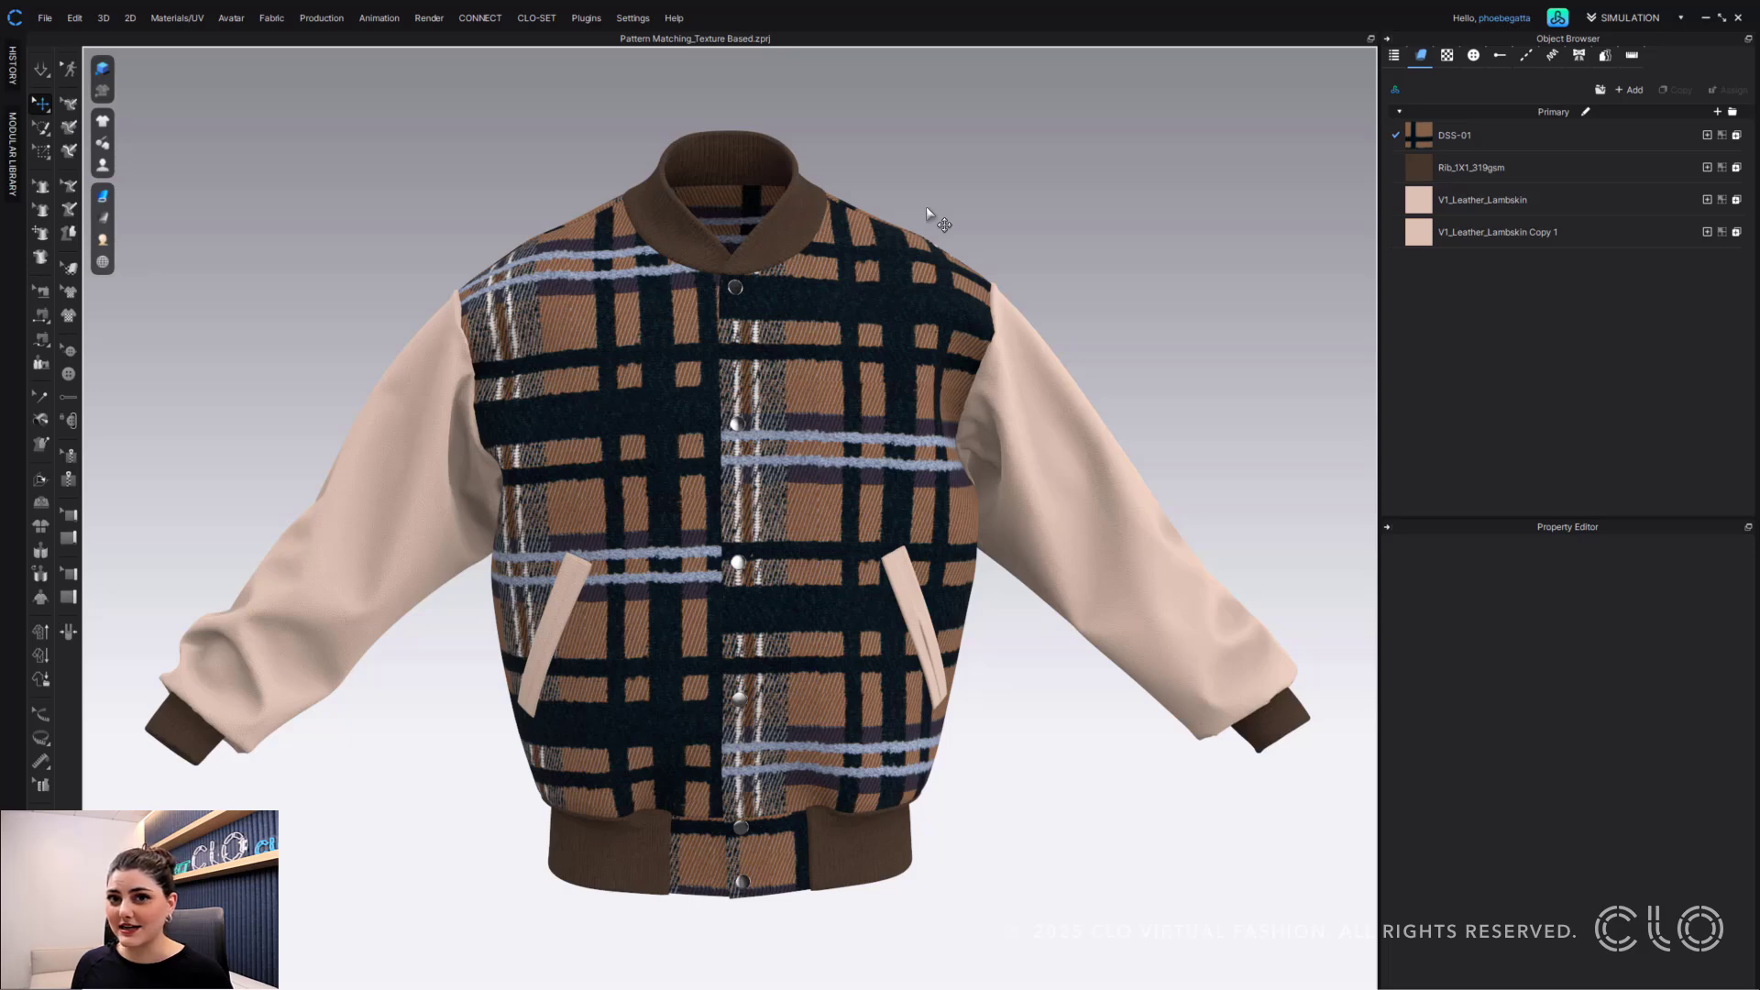
click(1618, 18)
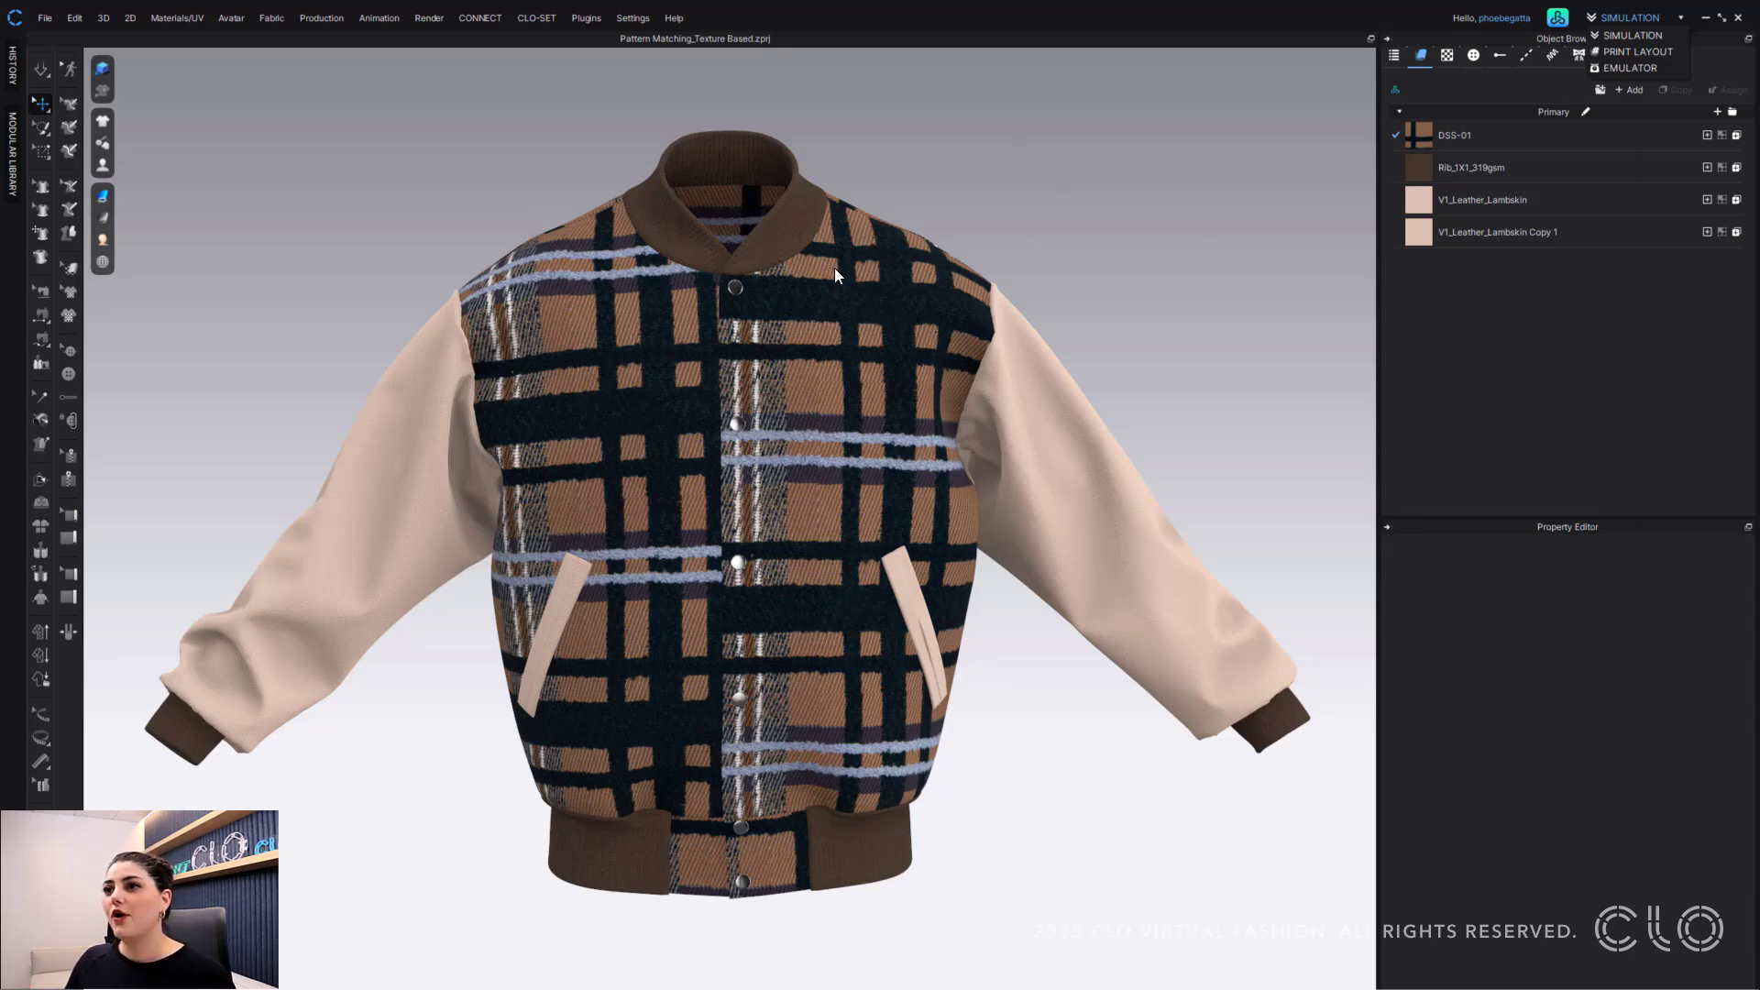
- Select both plaid front panels and the two plaid hem tabs, and set their Pattern Matching to None
click(811, 345)
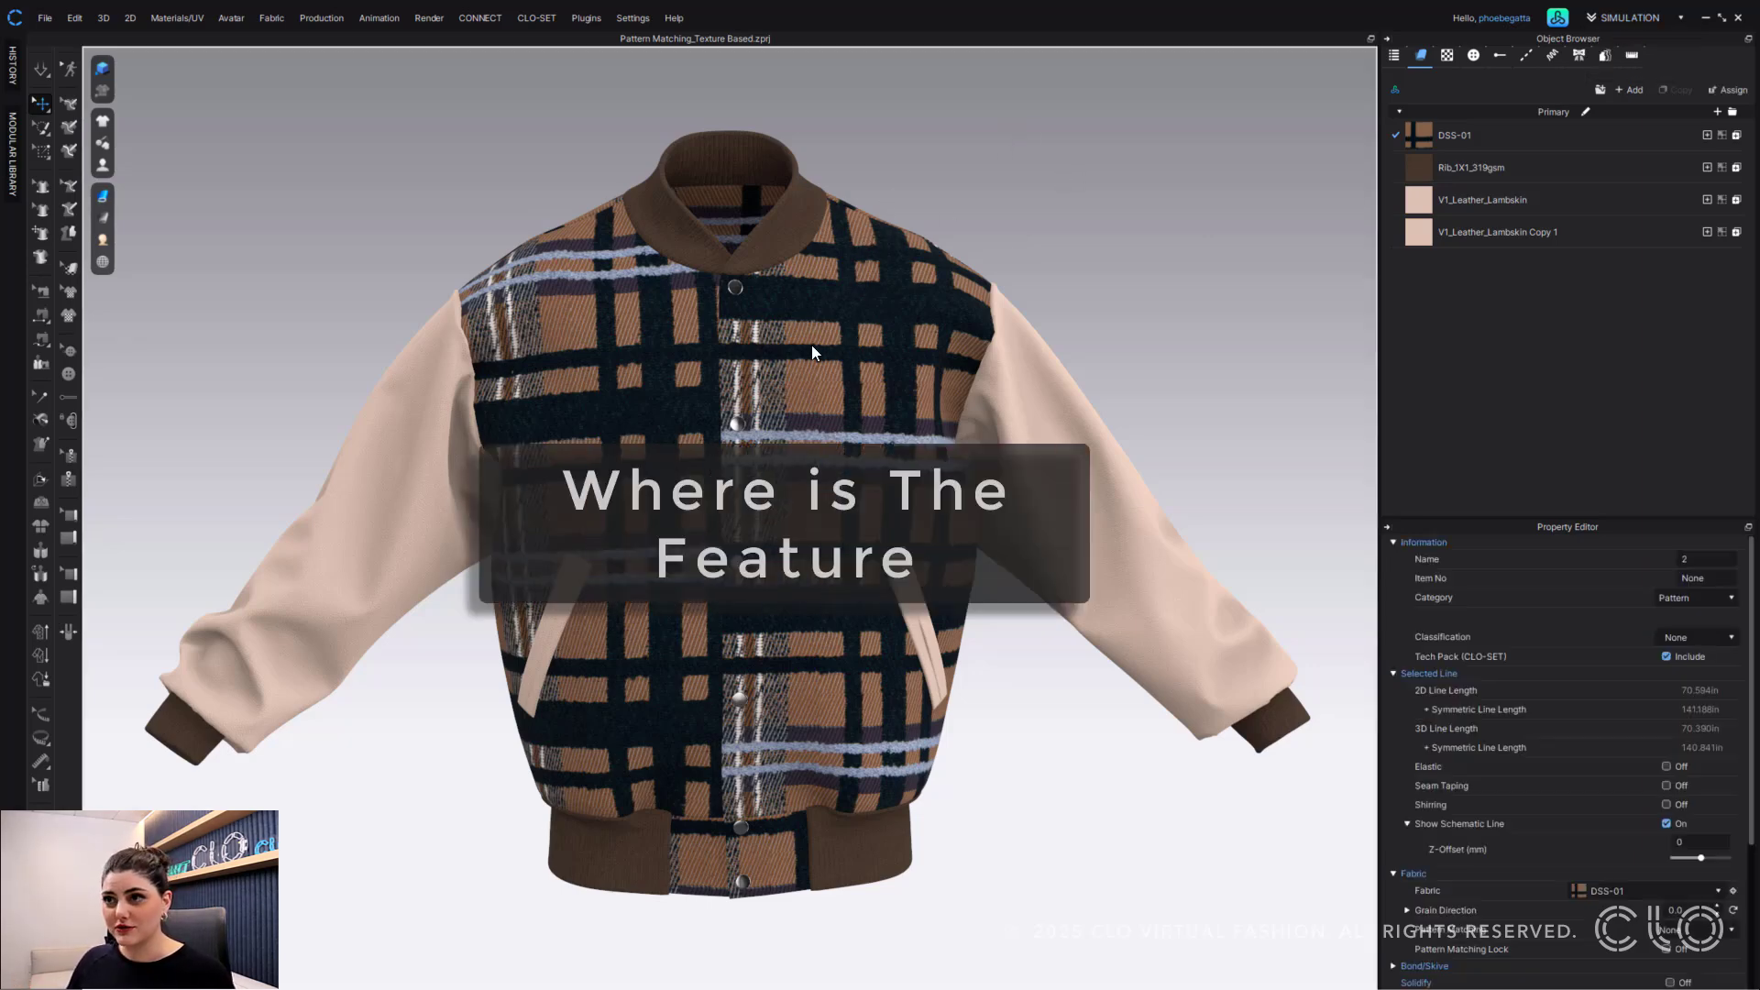
shift+click(669, 354)
shift+click(756, 866)
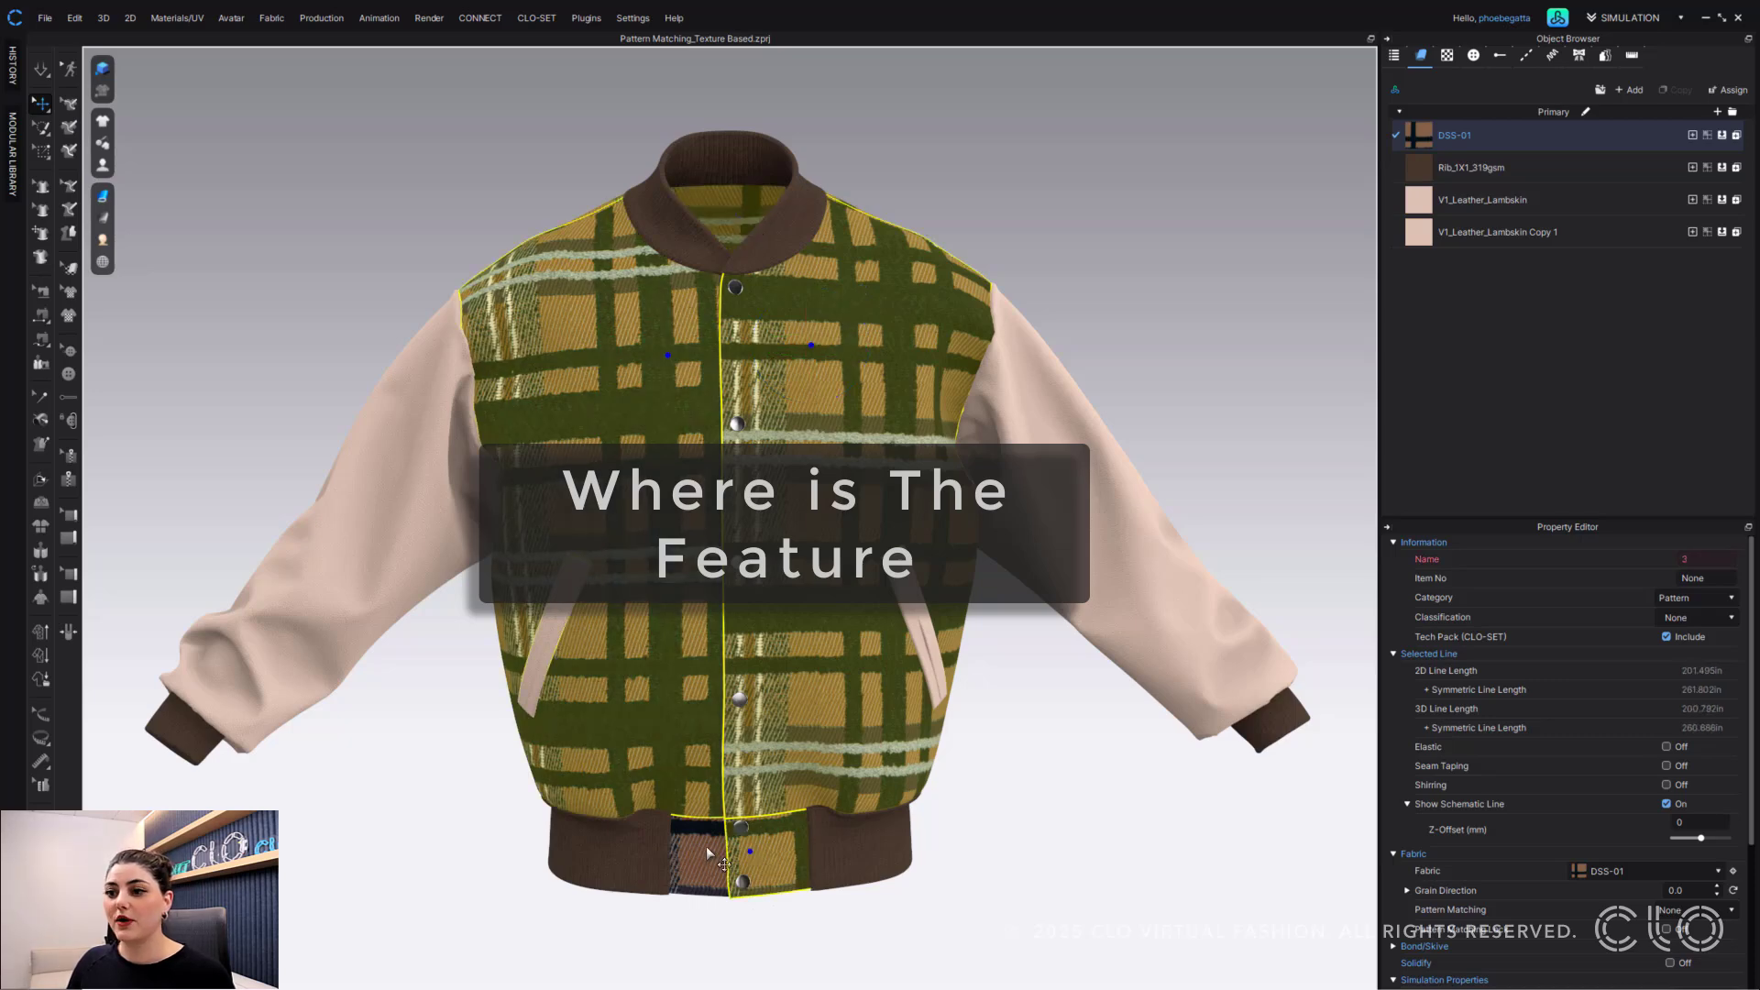
shift+click(733, 852)
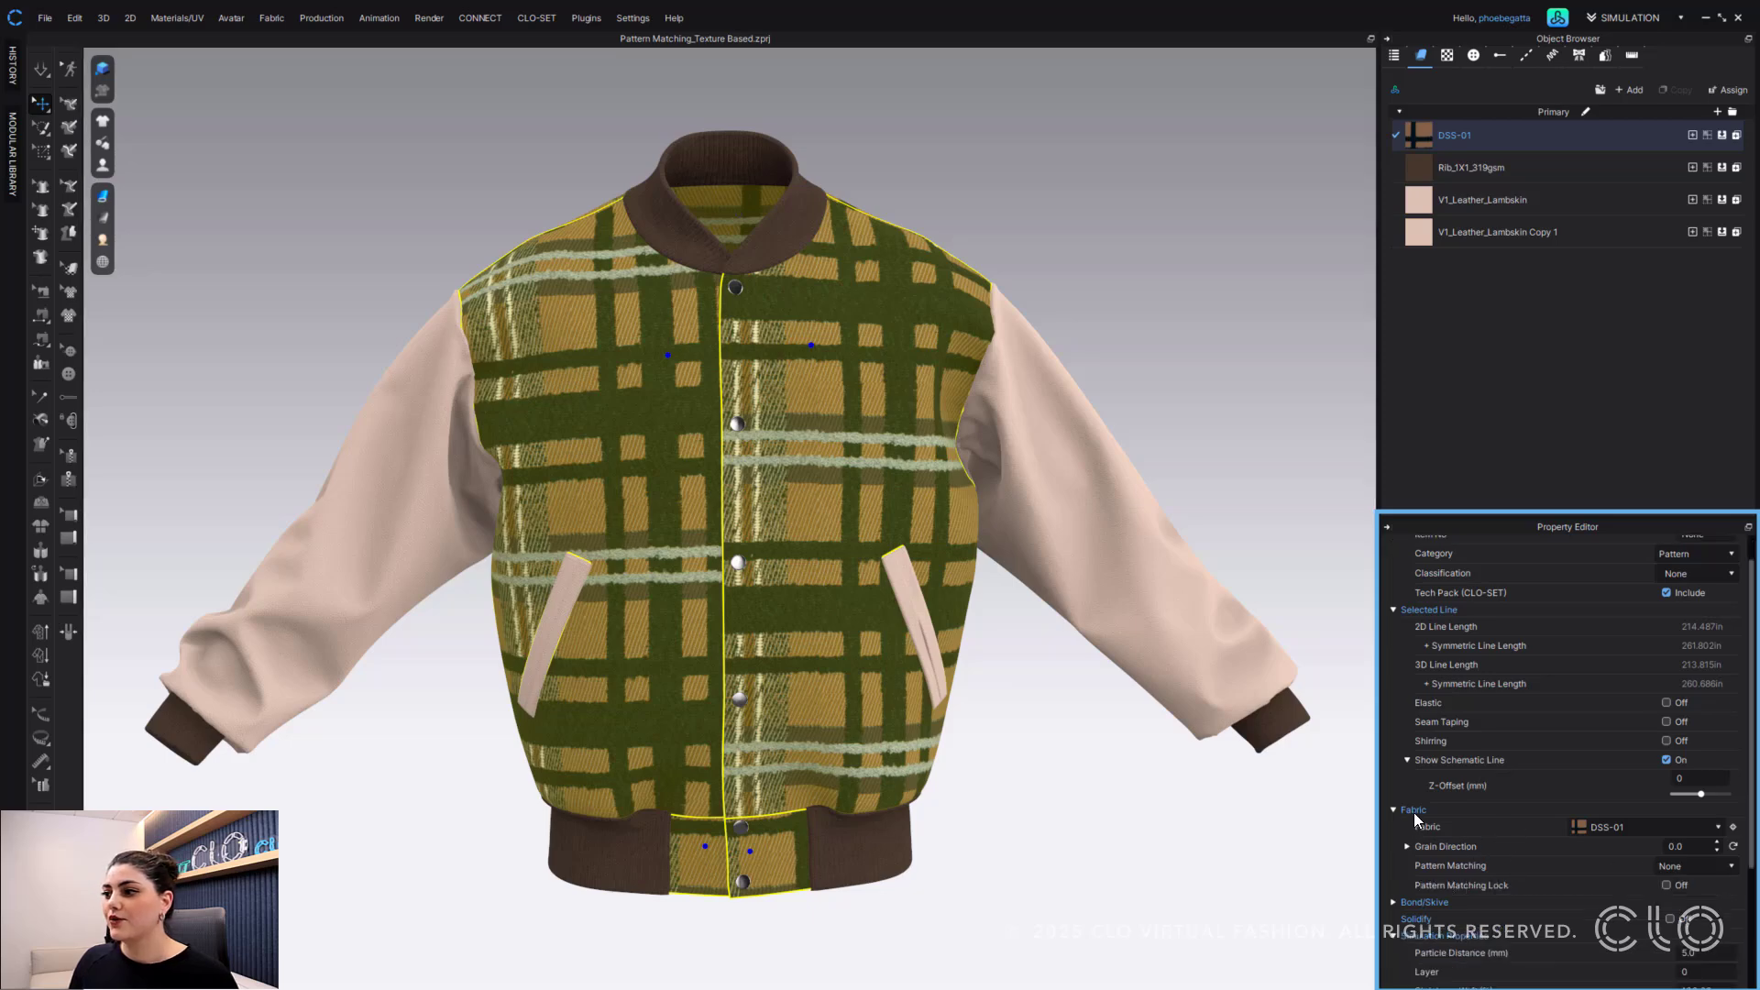
scroll(1413, 822, down, 2)
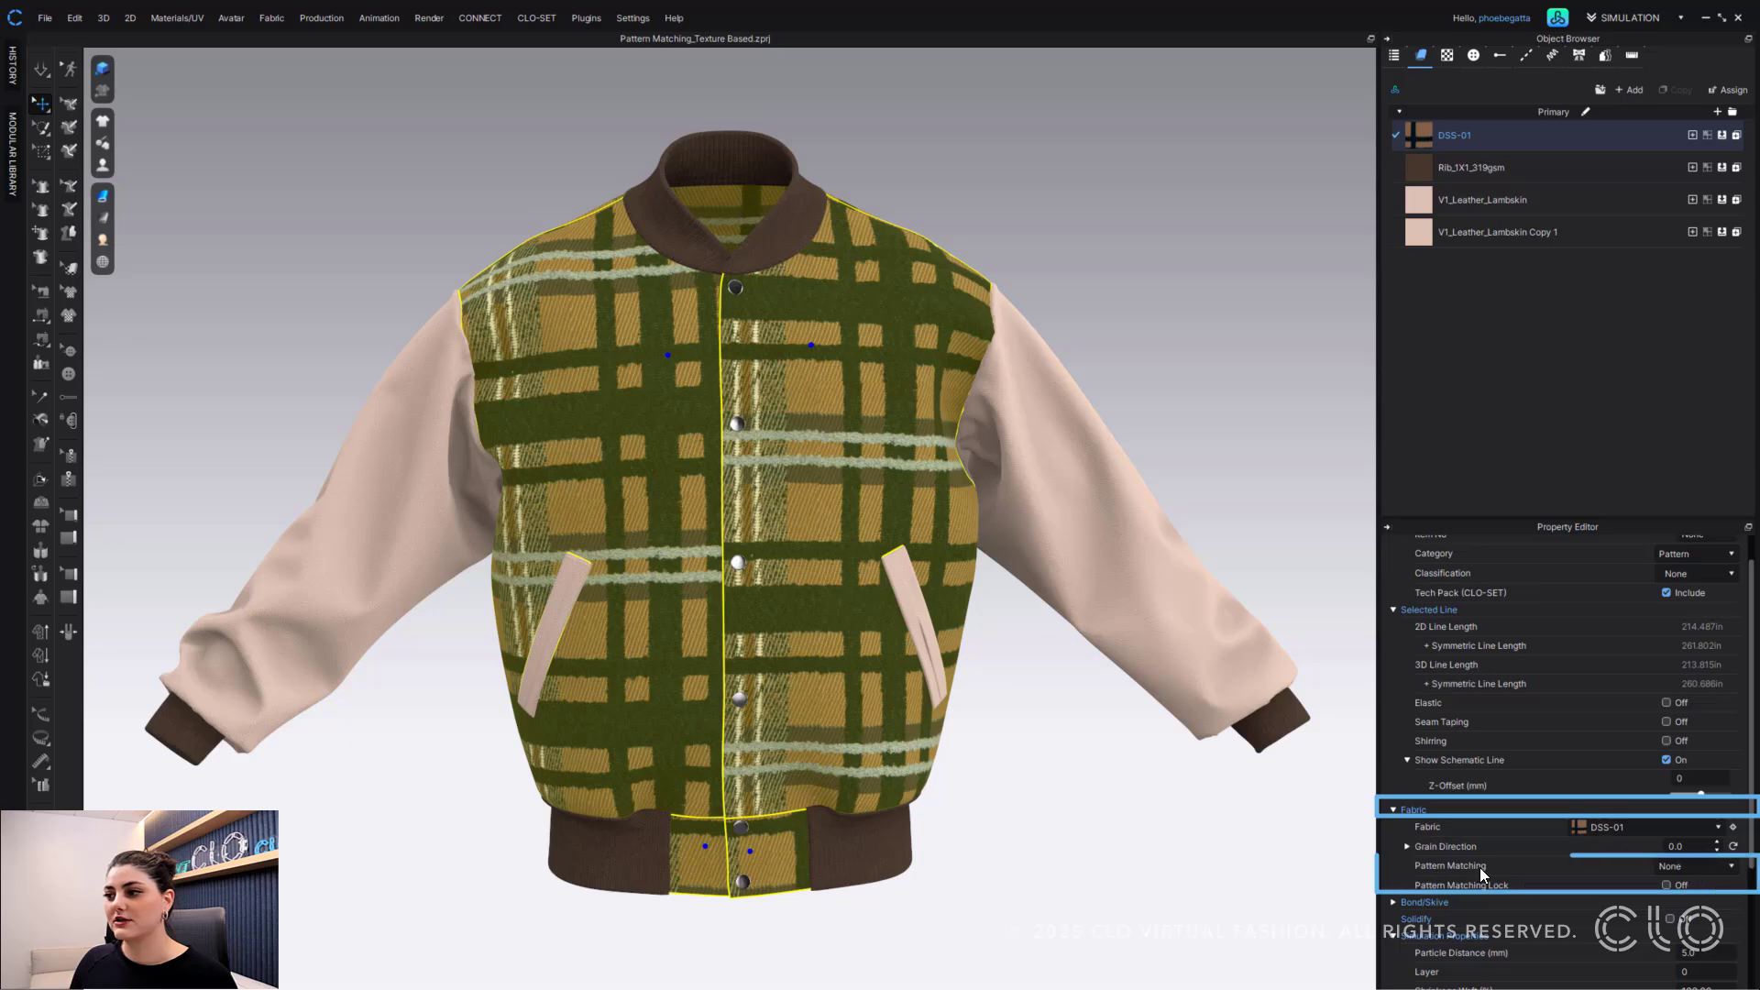
click(1678, 868)
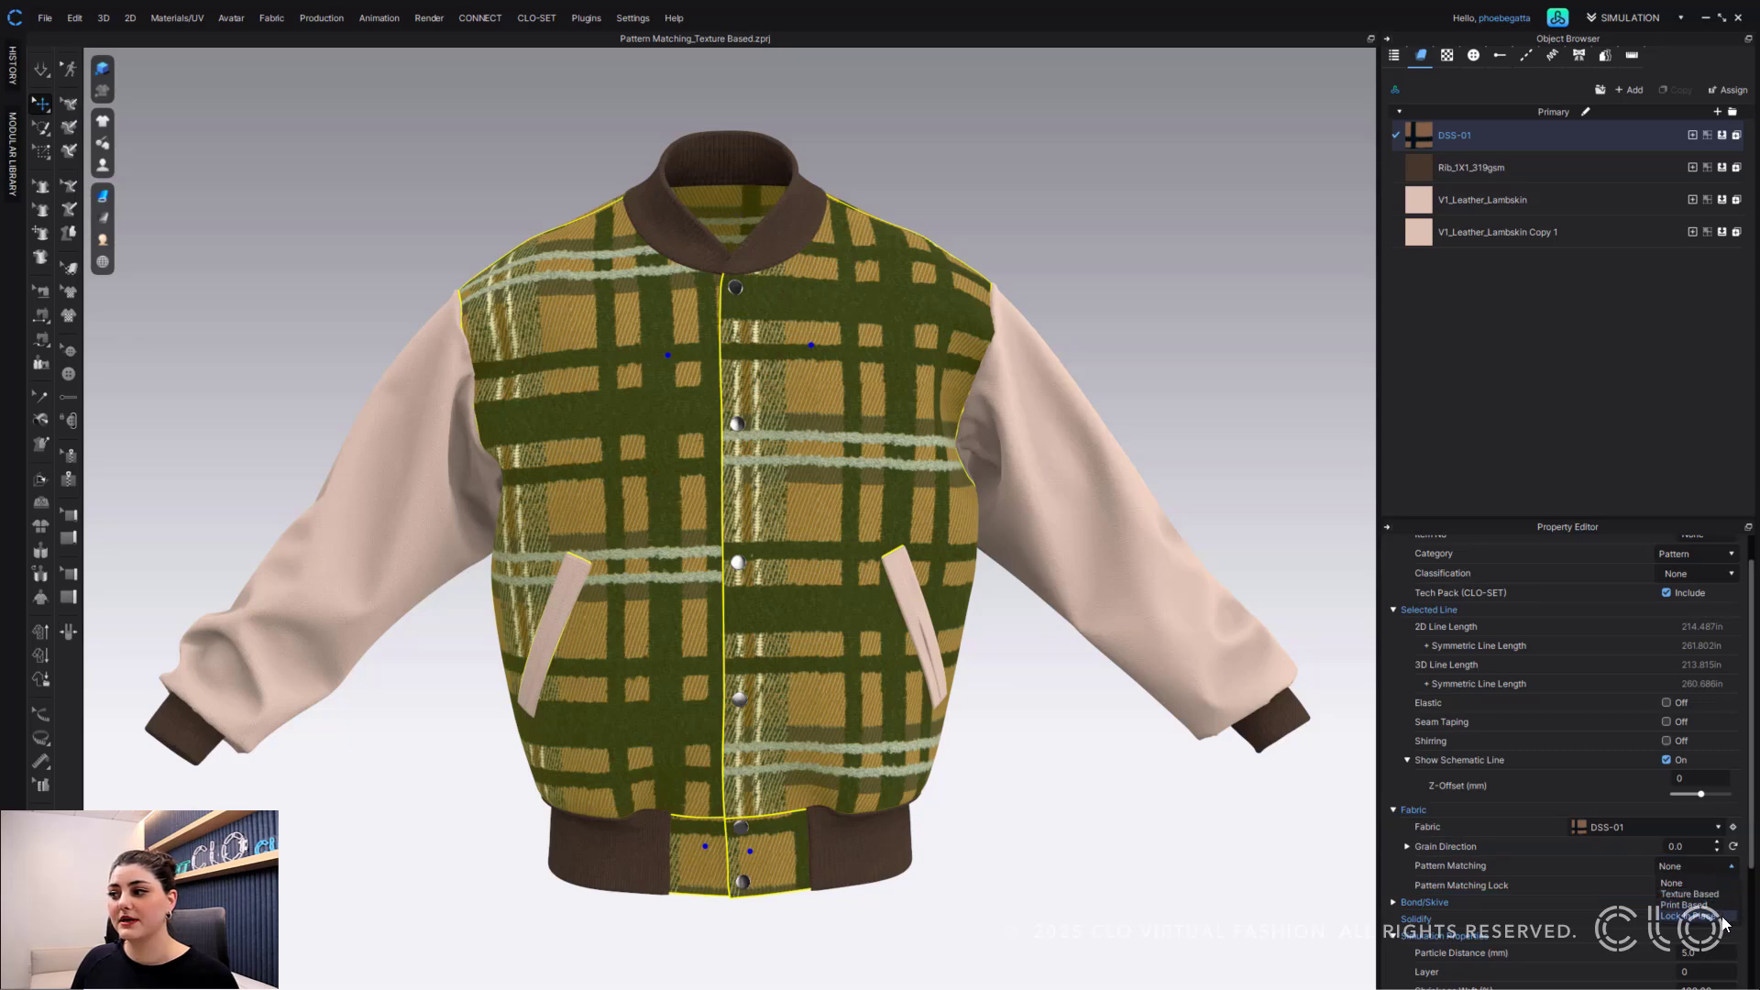
click(1683, 885)
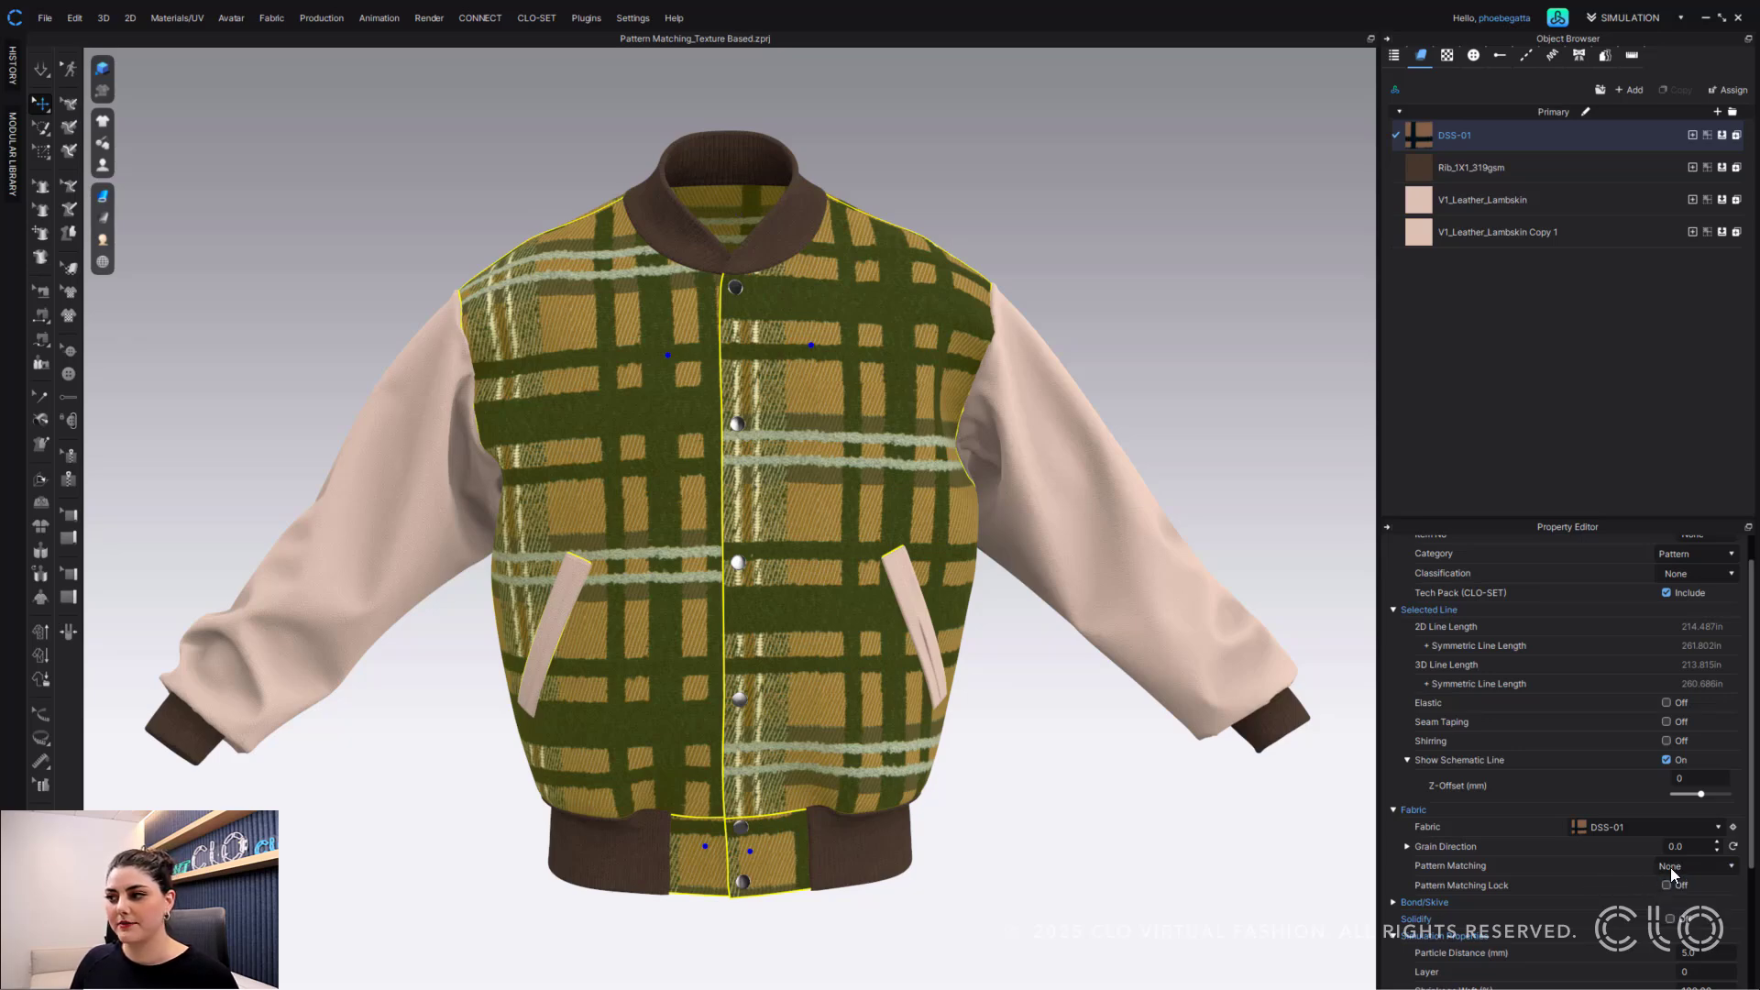
click(1241, 380)
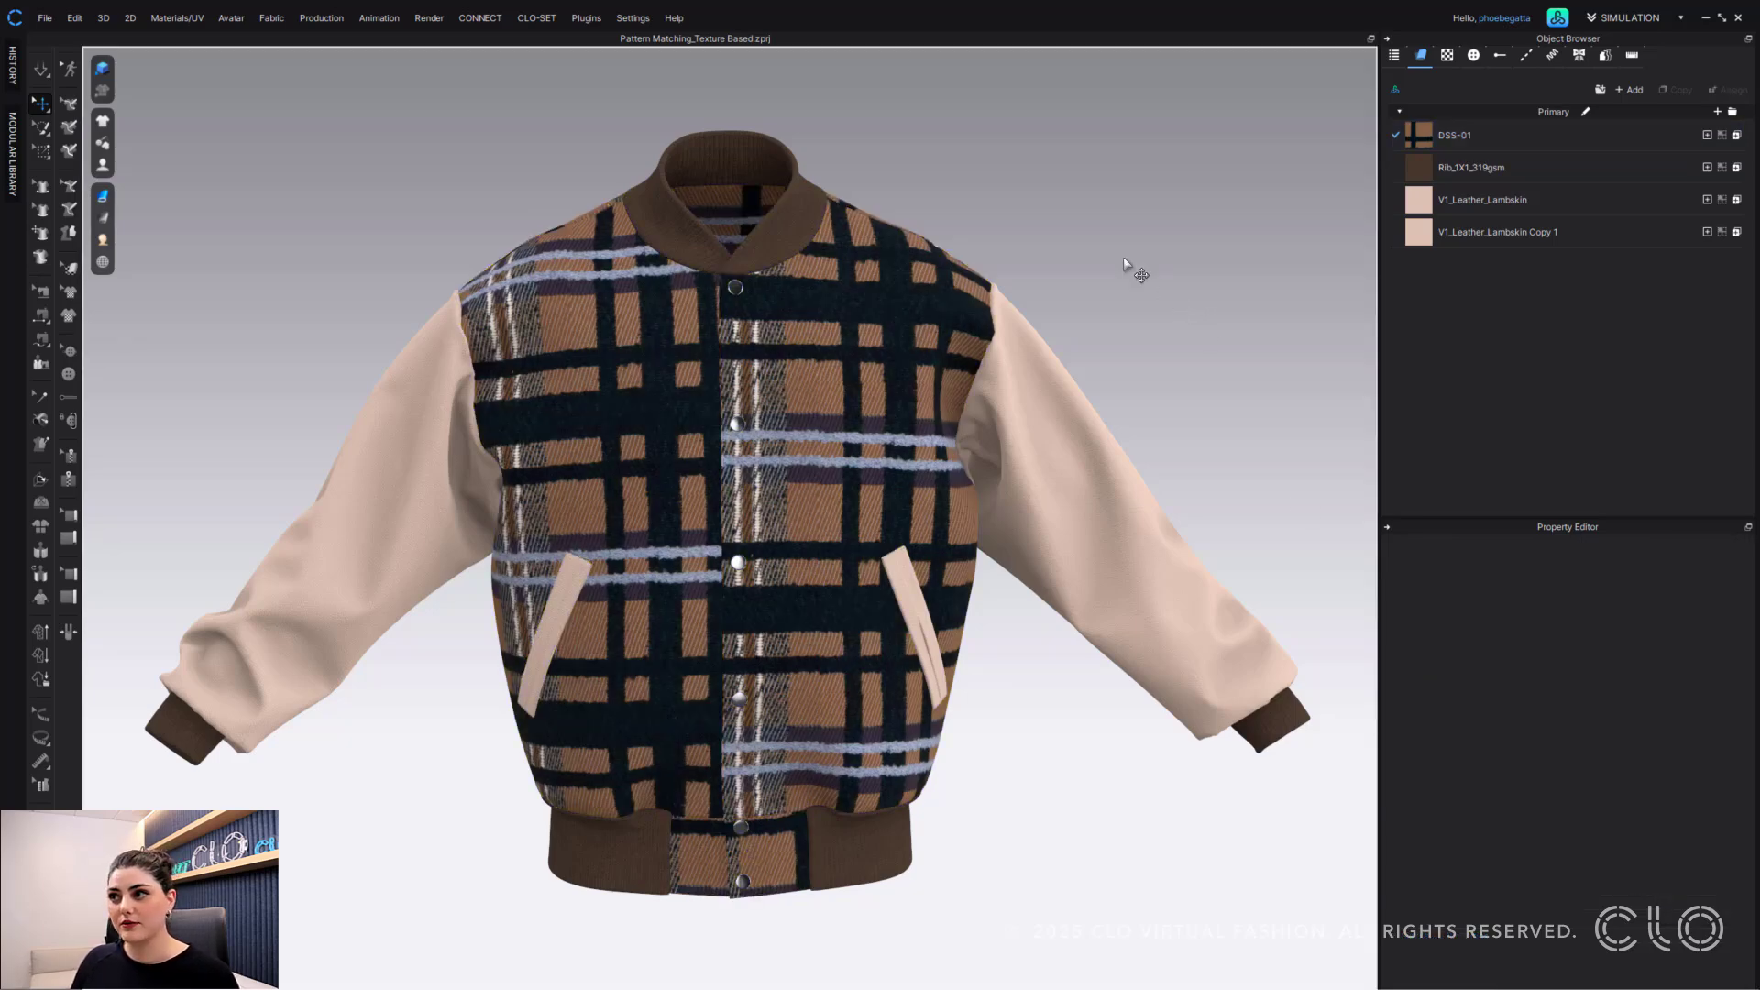
- Nest the current DSS-01 fabric in Print Layout mode, then return to Simulation mode
click(1629, 18)
click(1636, 53)
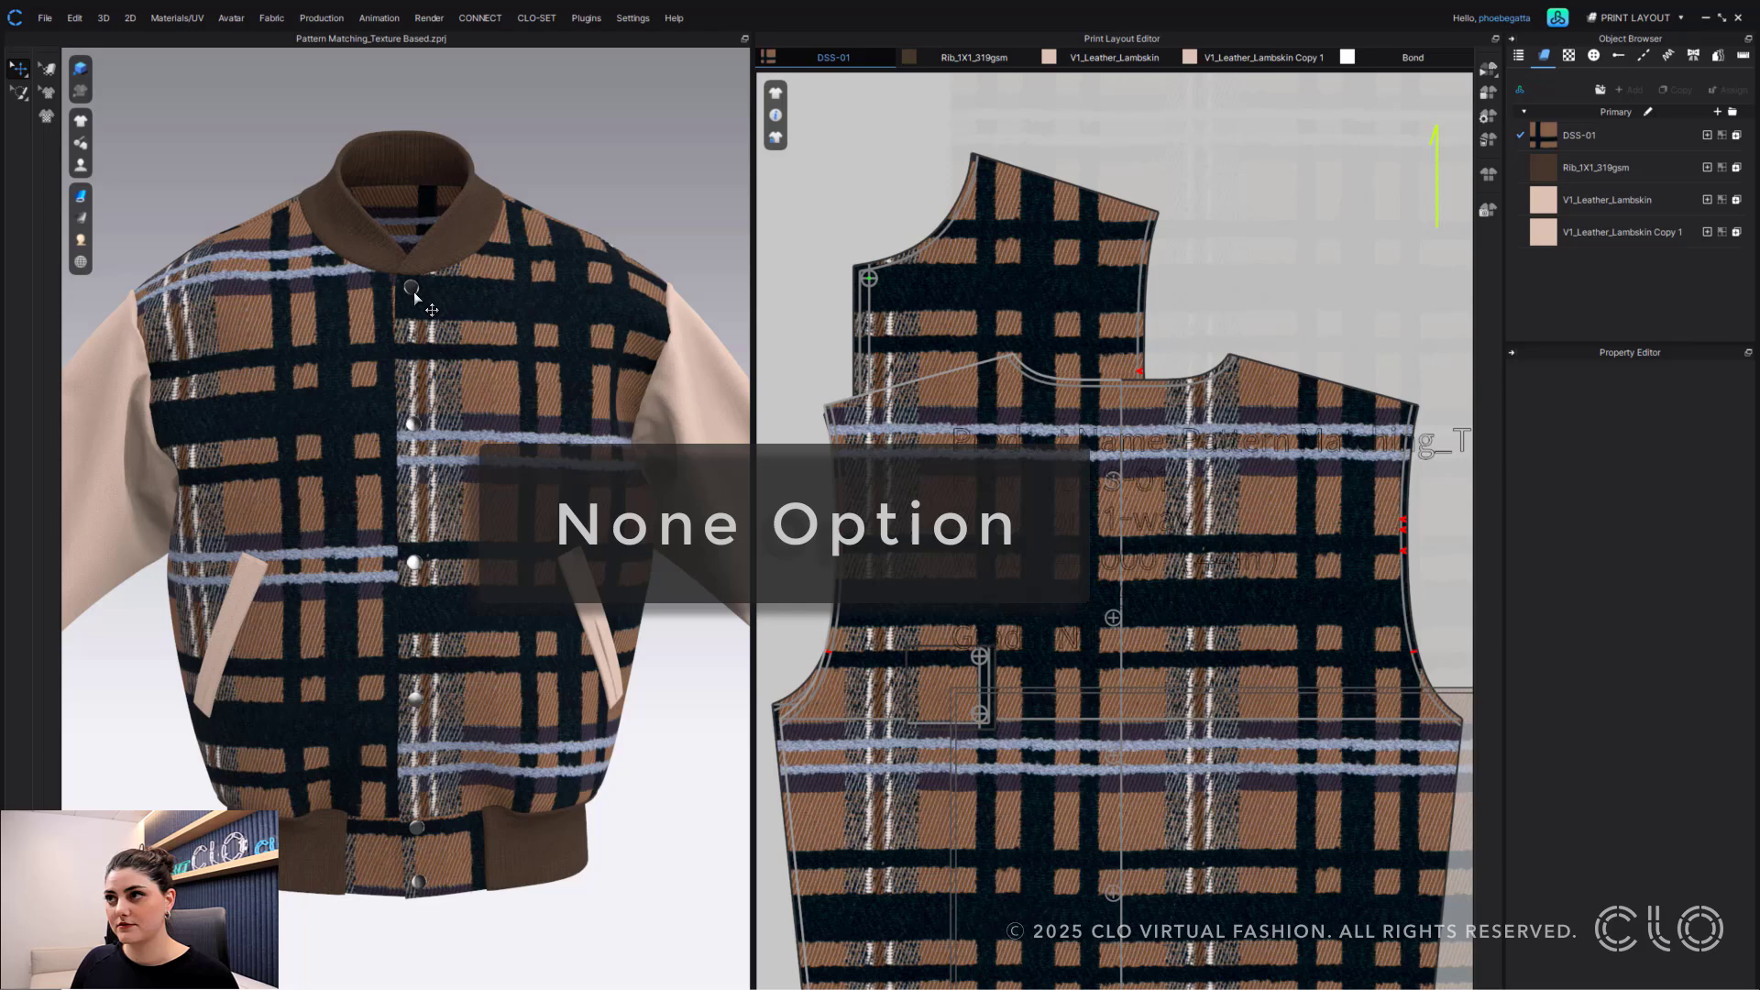
click(1488, 70)
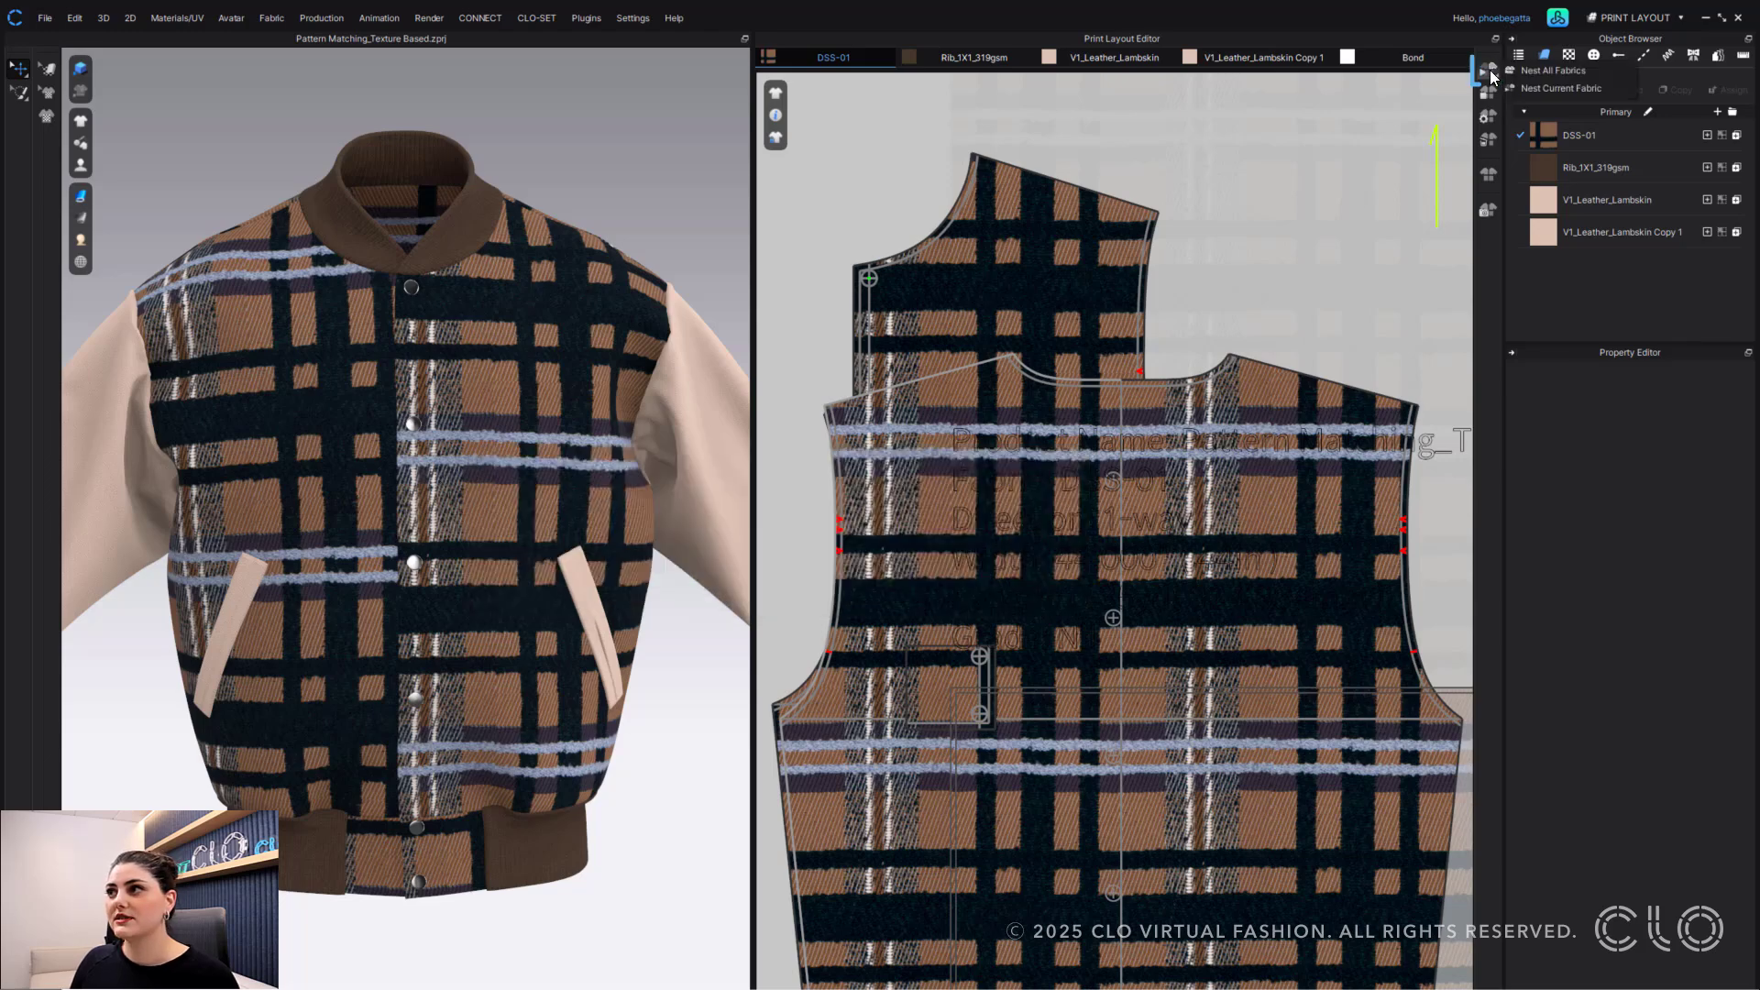
click(1564, 88)
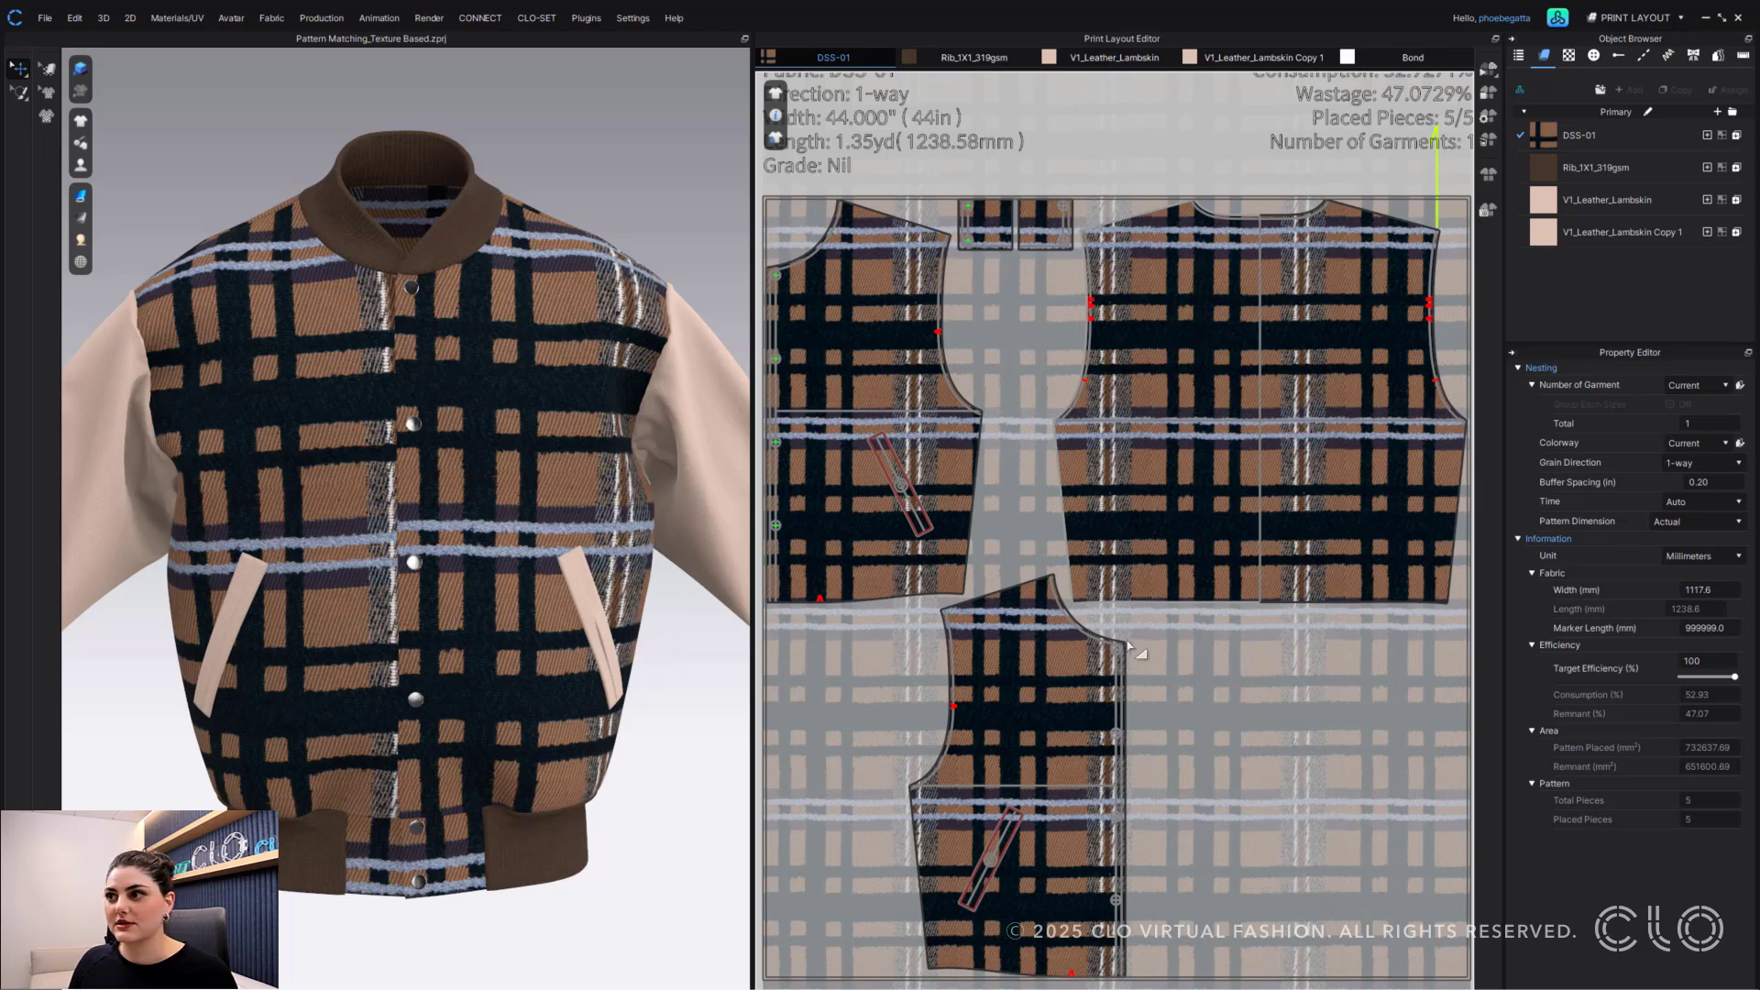
scroll(1124, 411, down, 3)
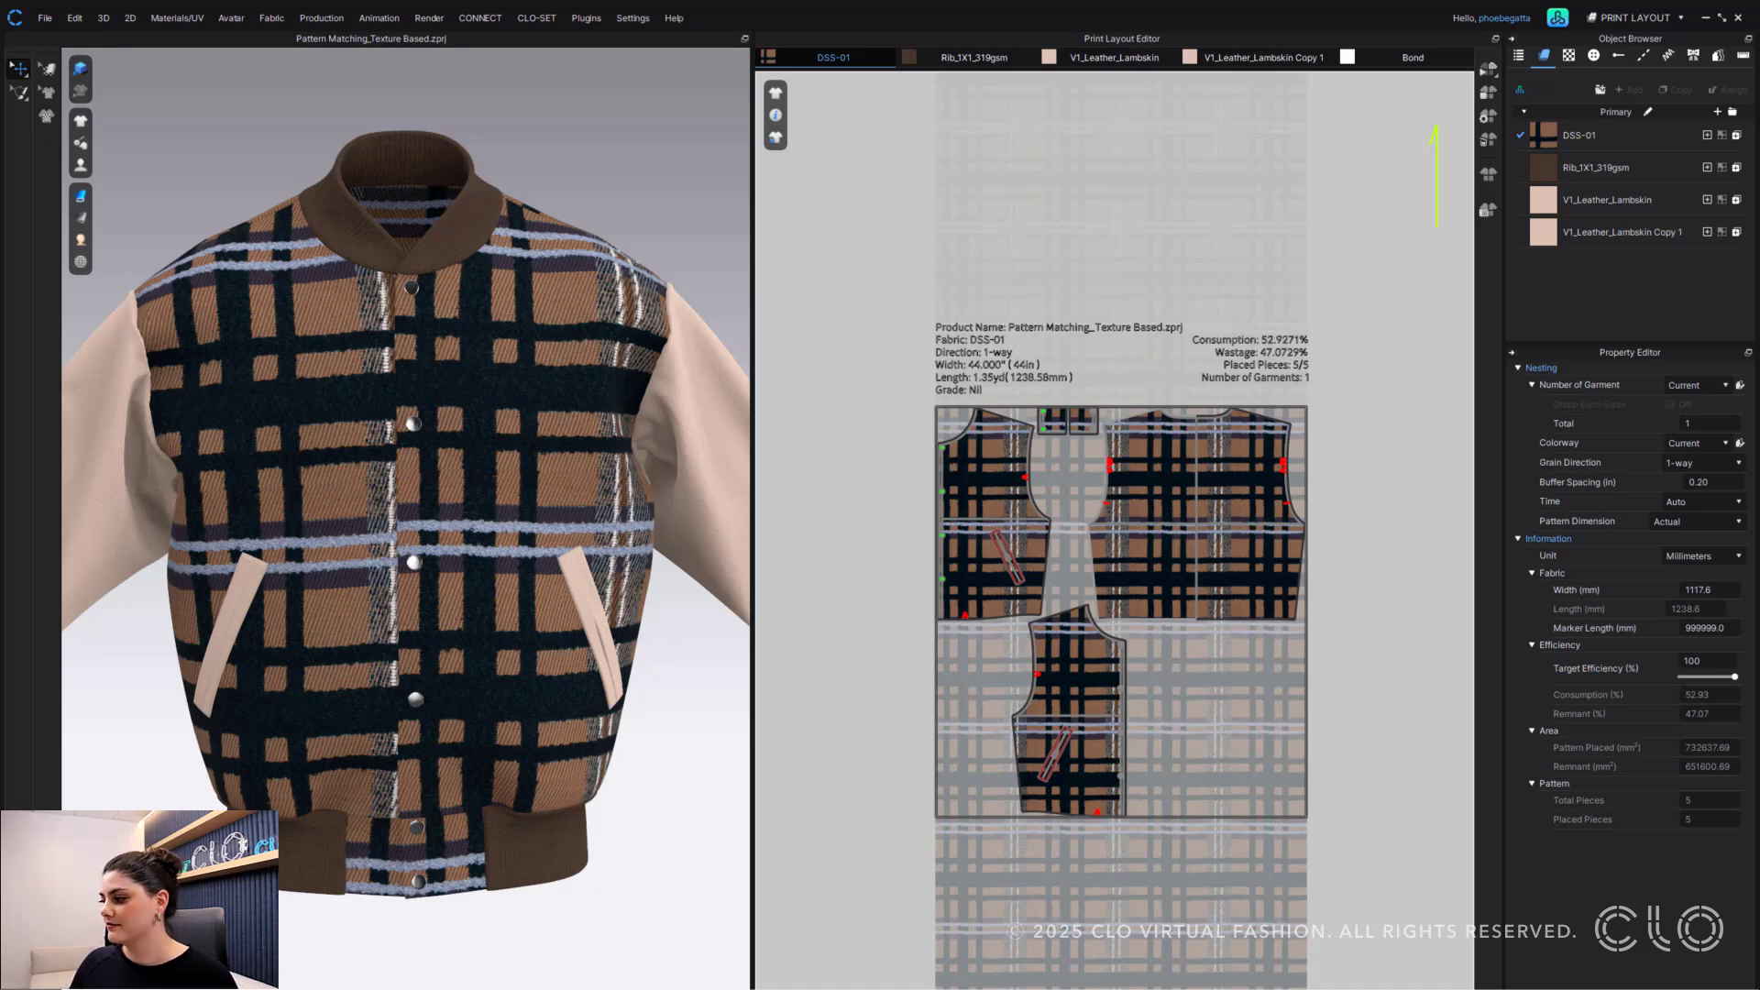
key(F1)
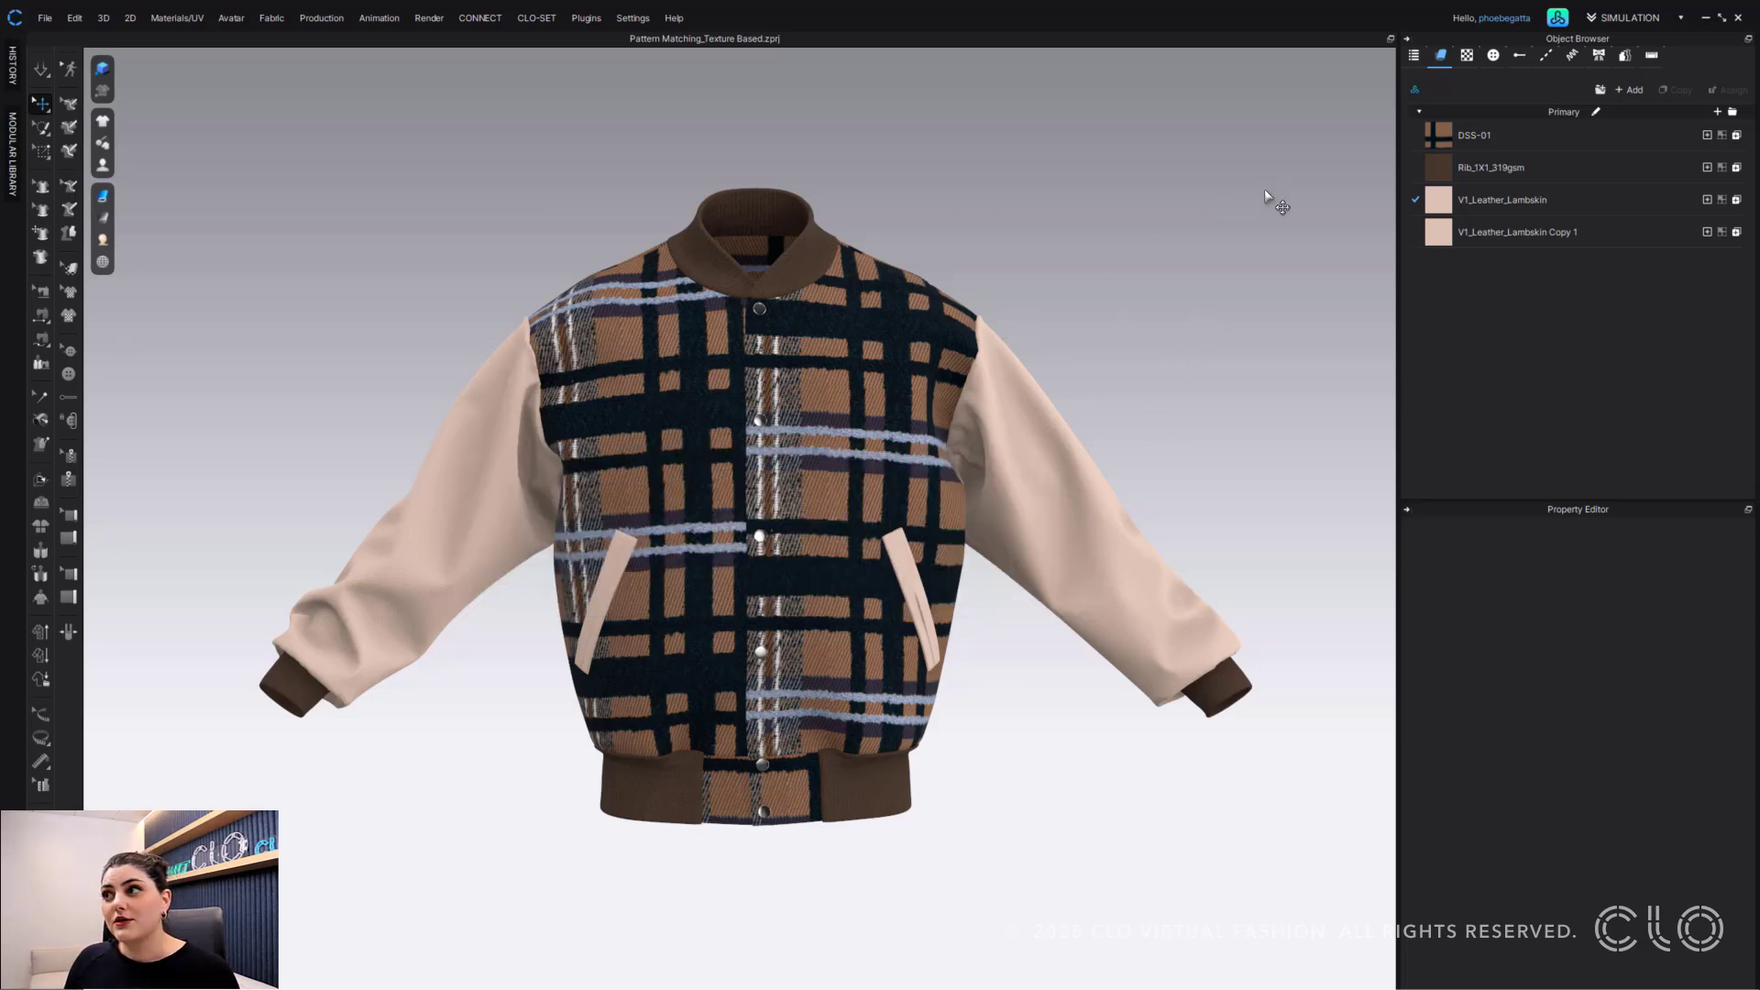
- Set Pattern Matching to Texture Based for both plaid front panels and the two plaid hem tabs
click(898, 377)
click(697, 406)
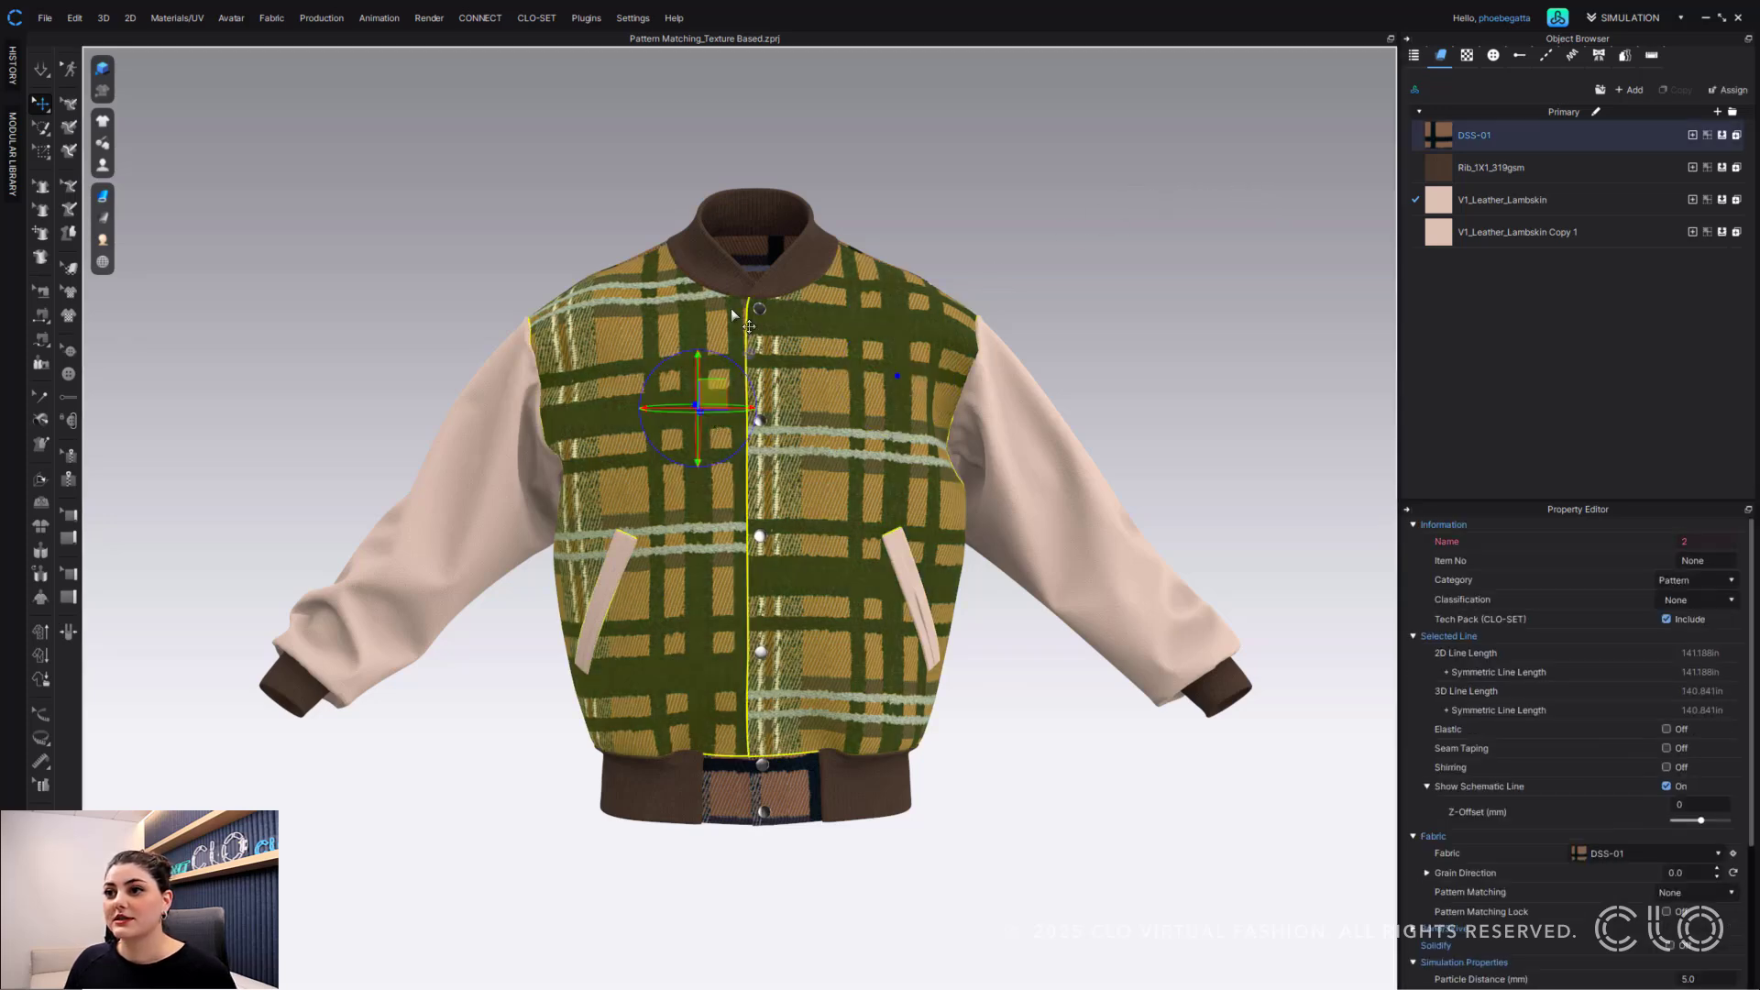
click(781, 799)
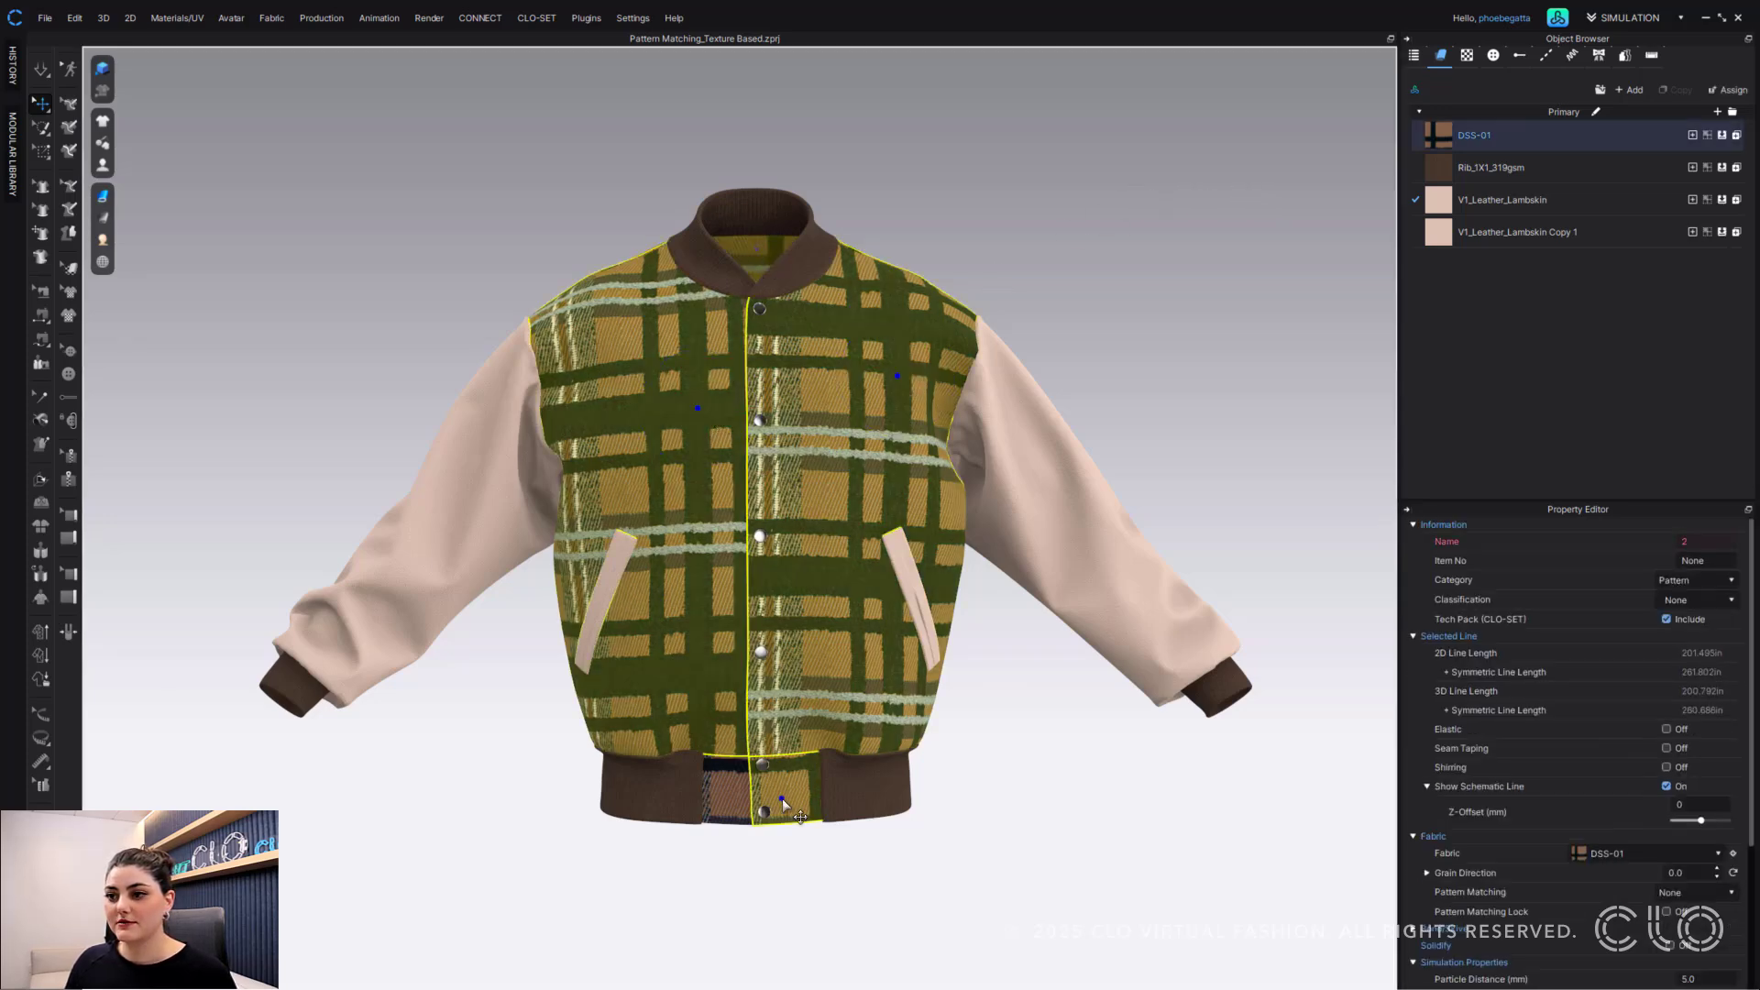
click(731, 790)
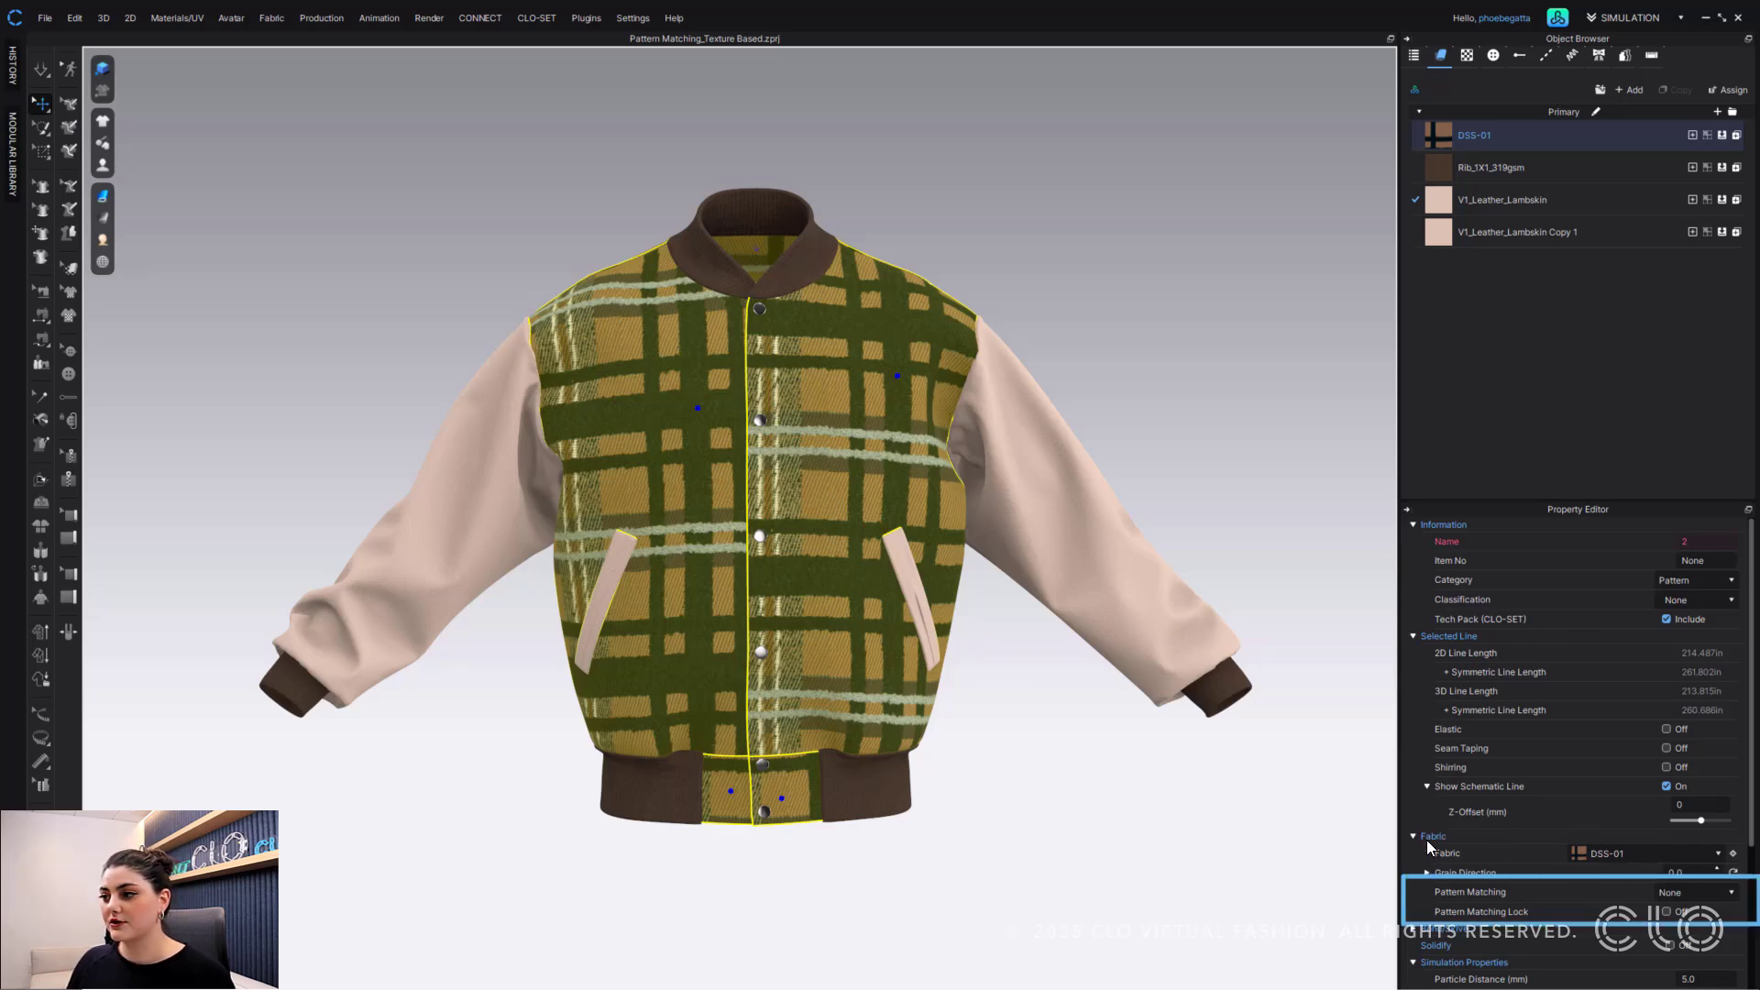
click(1686, 895)
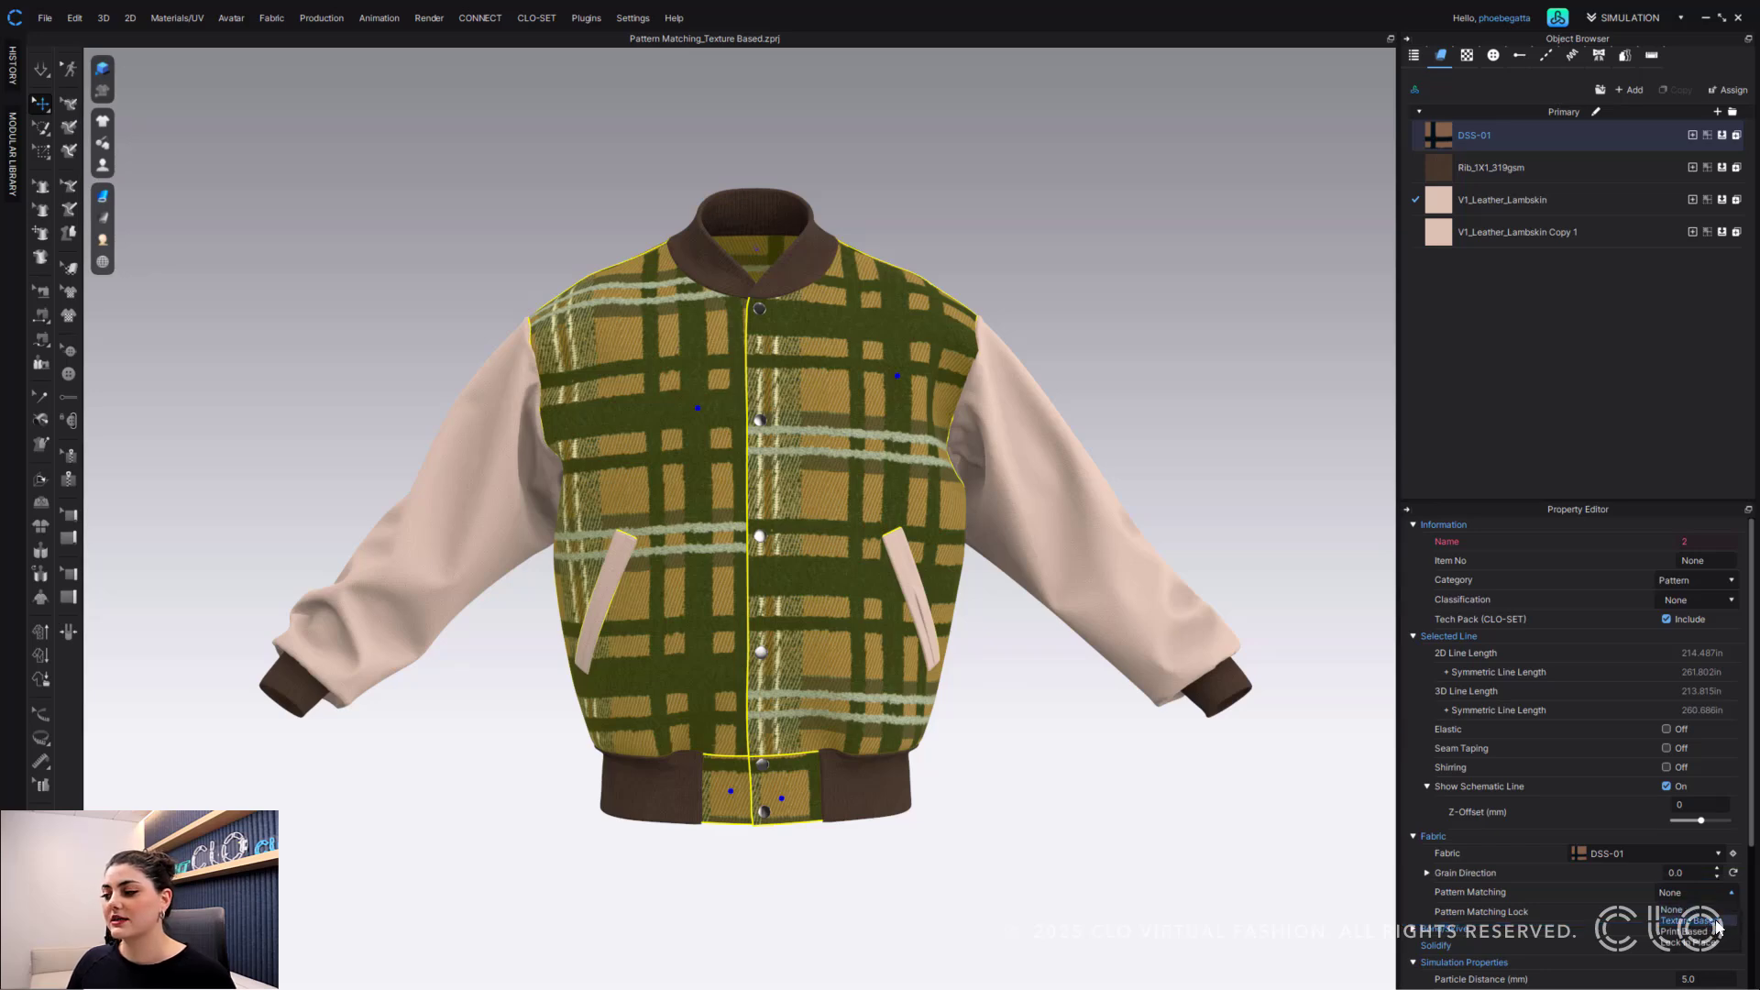
click(1713, 921)
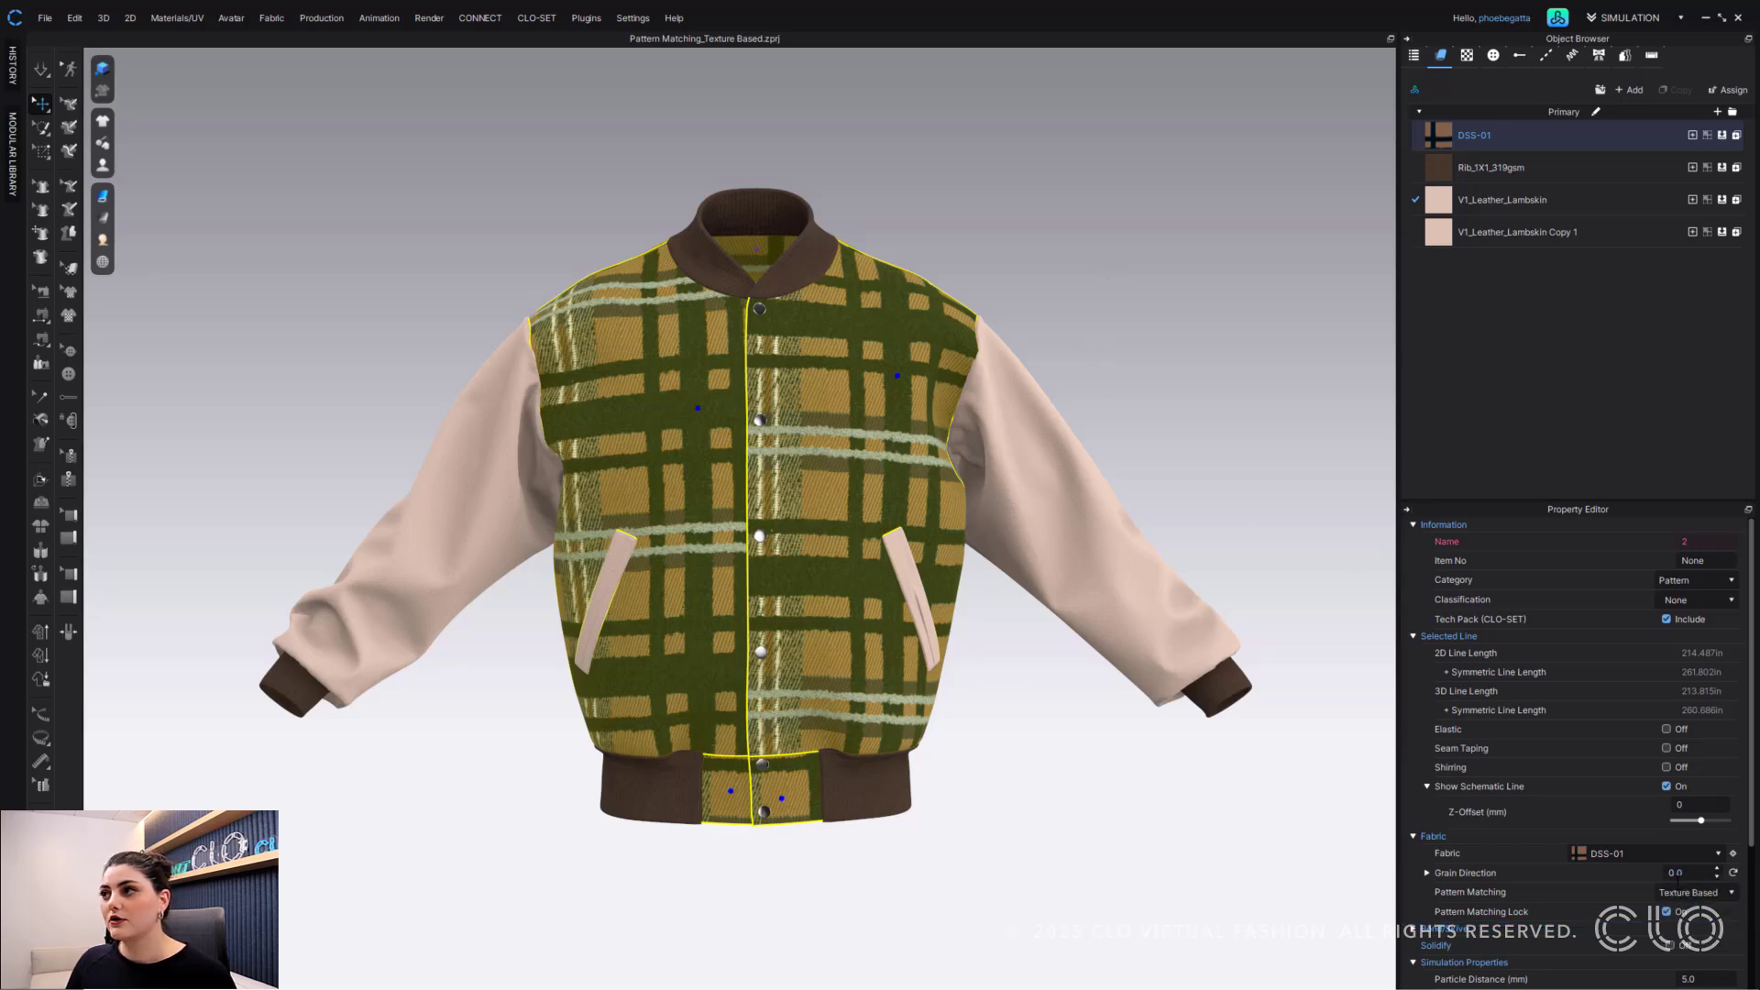
- Open the DSS-01 fabric's properties, then select the plaid front, back and hem tab pieces to review their settings
click(1547, 135)
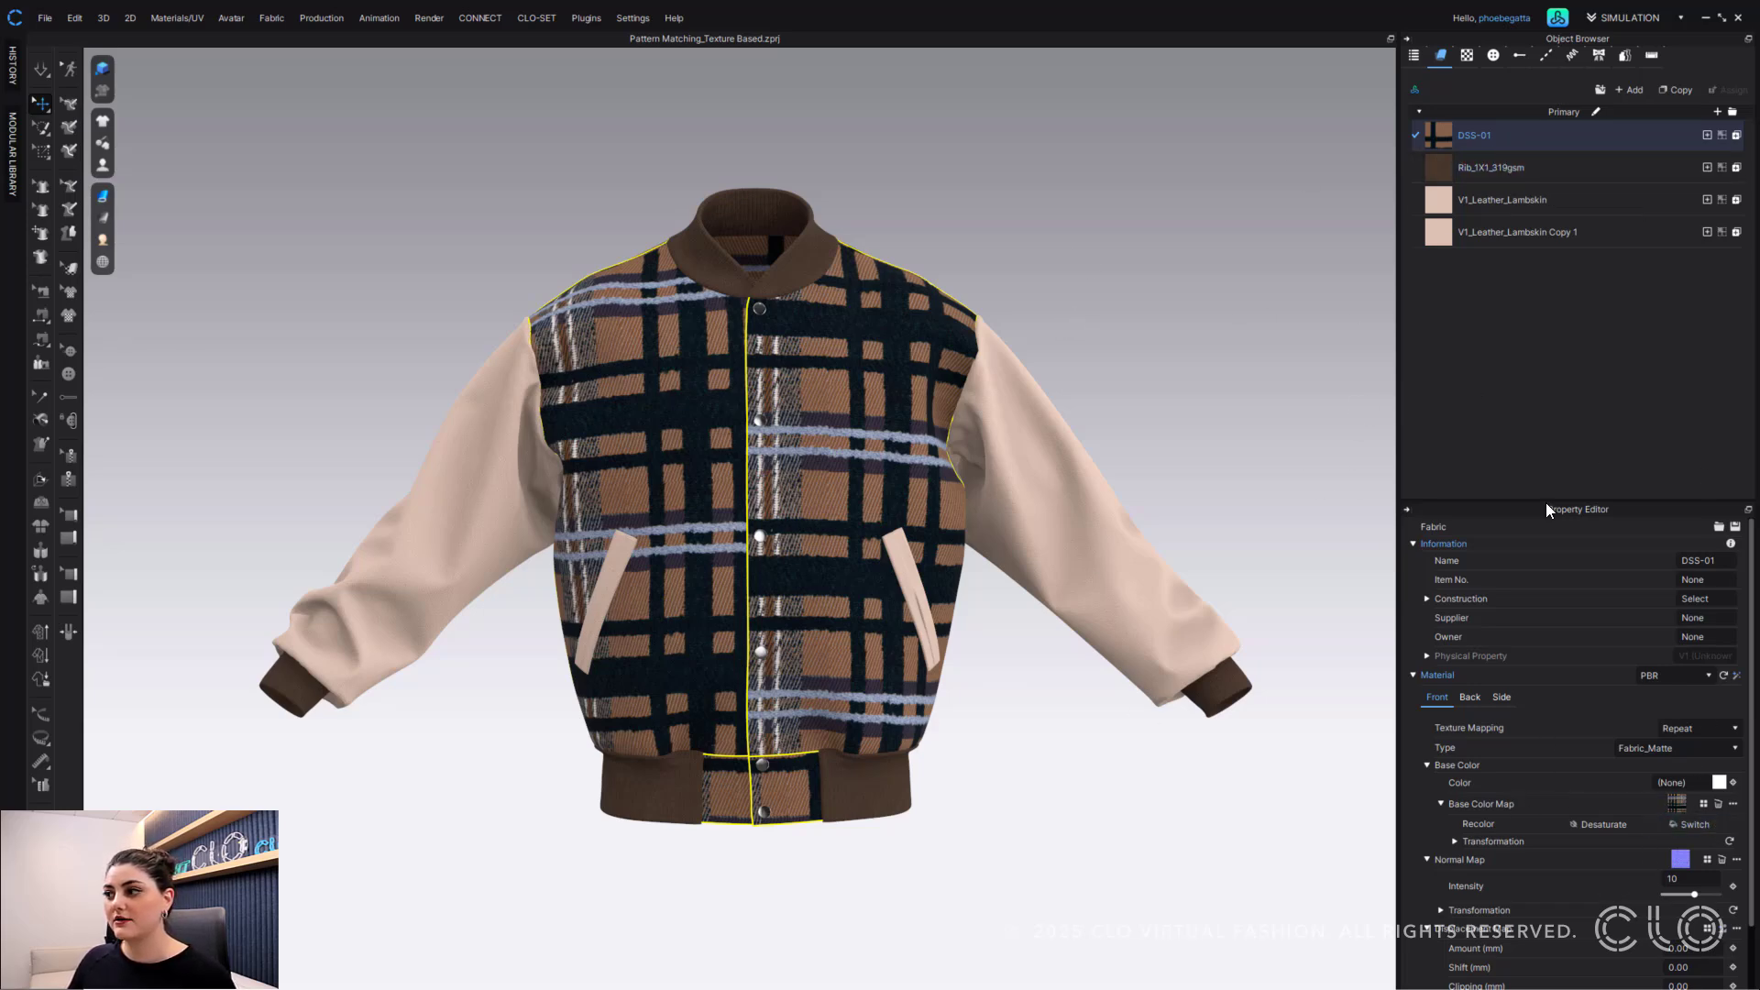
click(870, 381)
shift+click(724, 423)
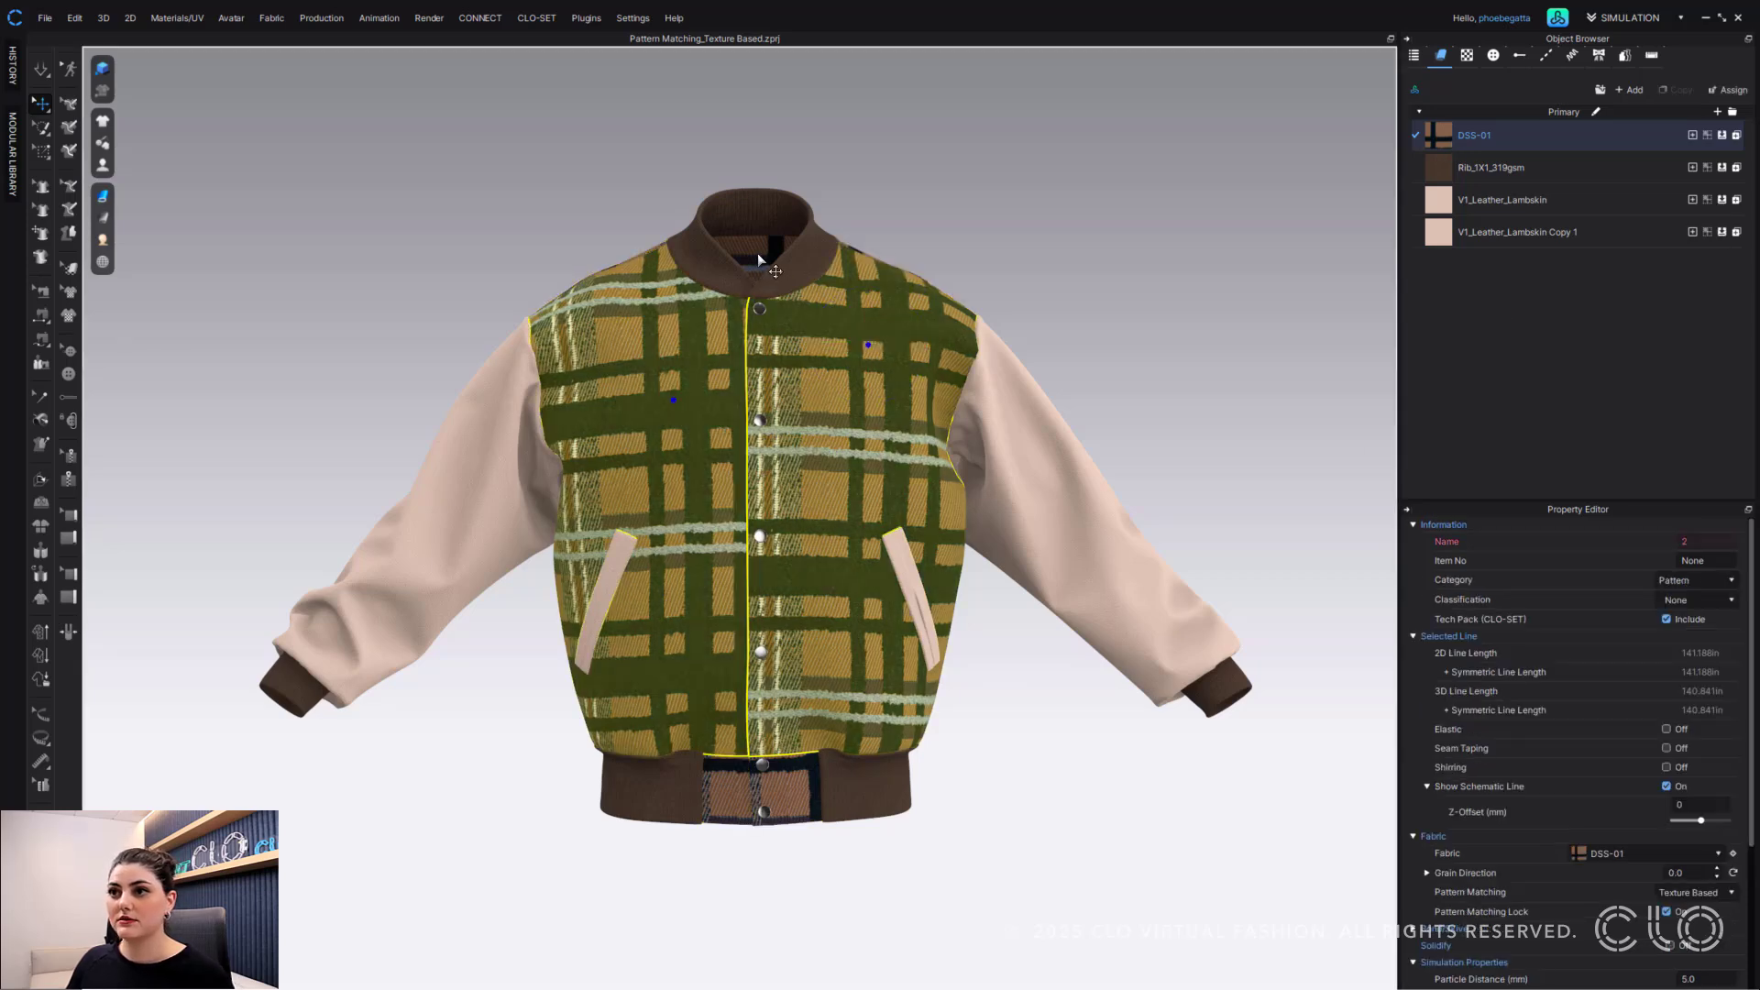
shift+click(758, 259)
shift+click(797, 788)
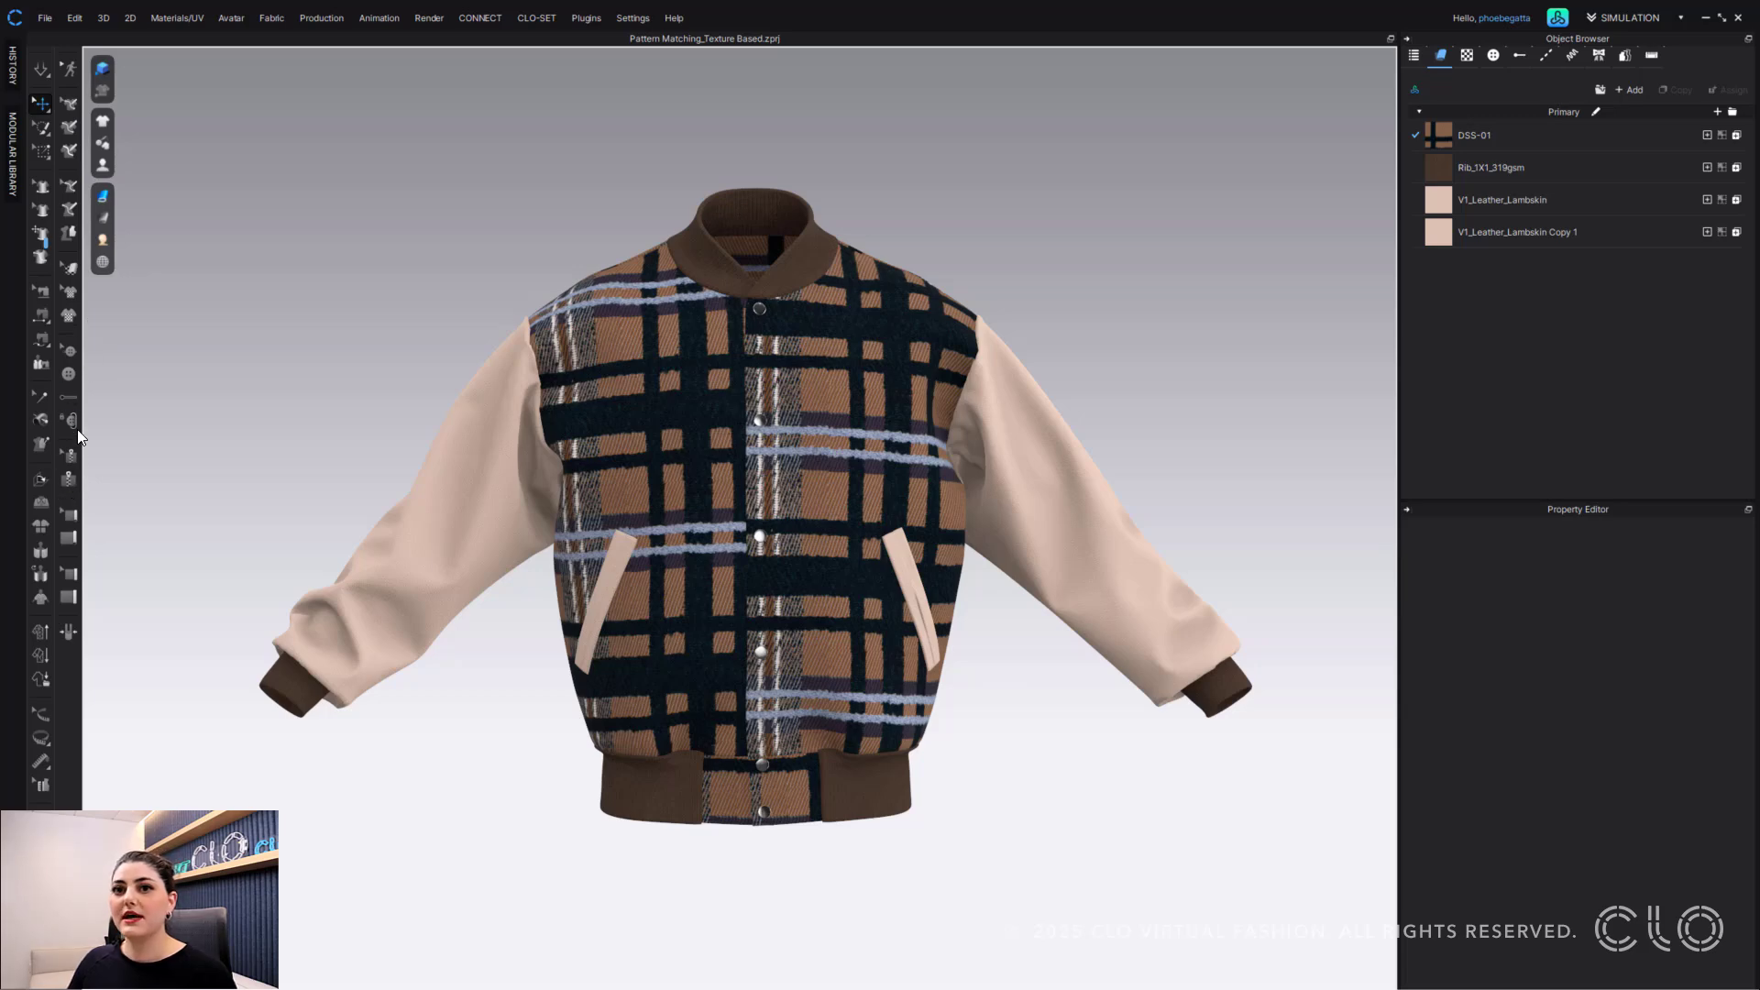
- Try to move and scale the plaid texture on the wearer's left front panel with the Edit Texture tool
click(68, 266)
click(858, 472)
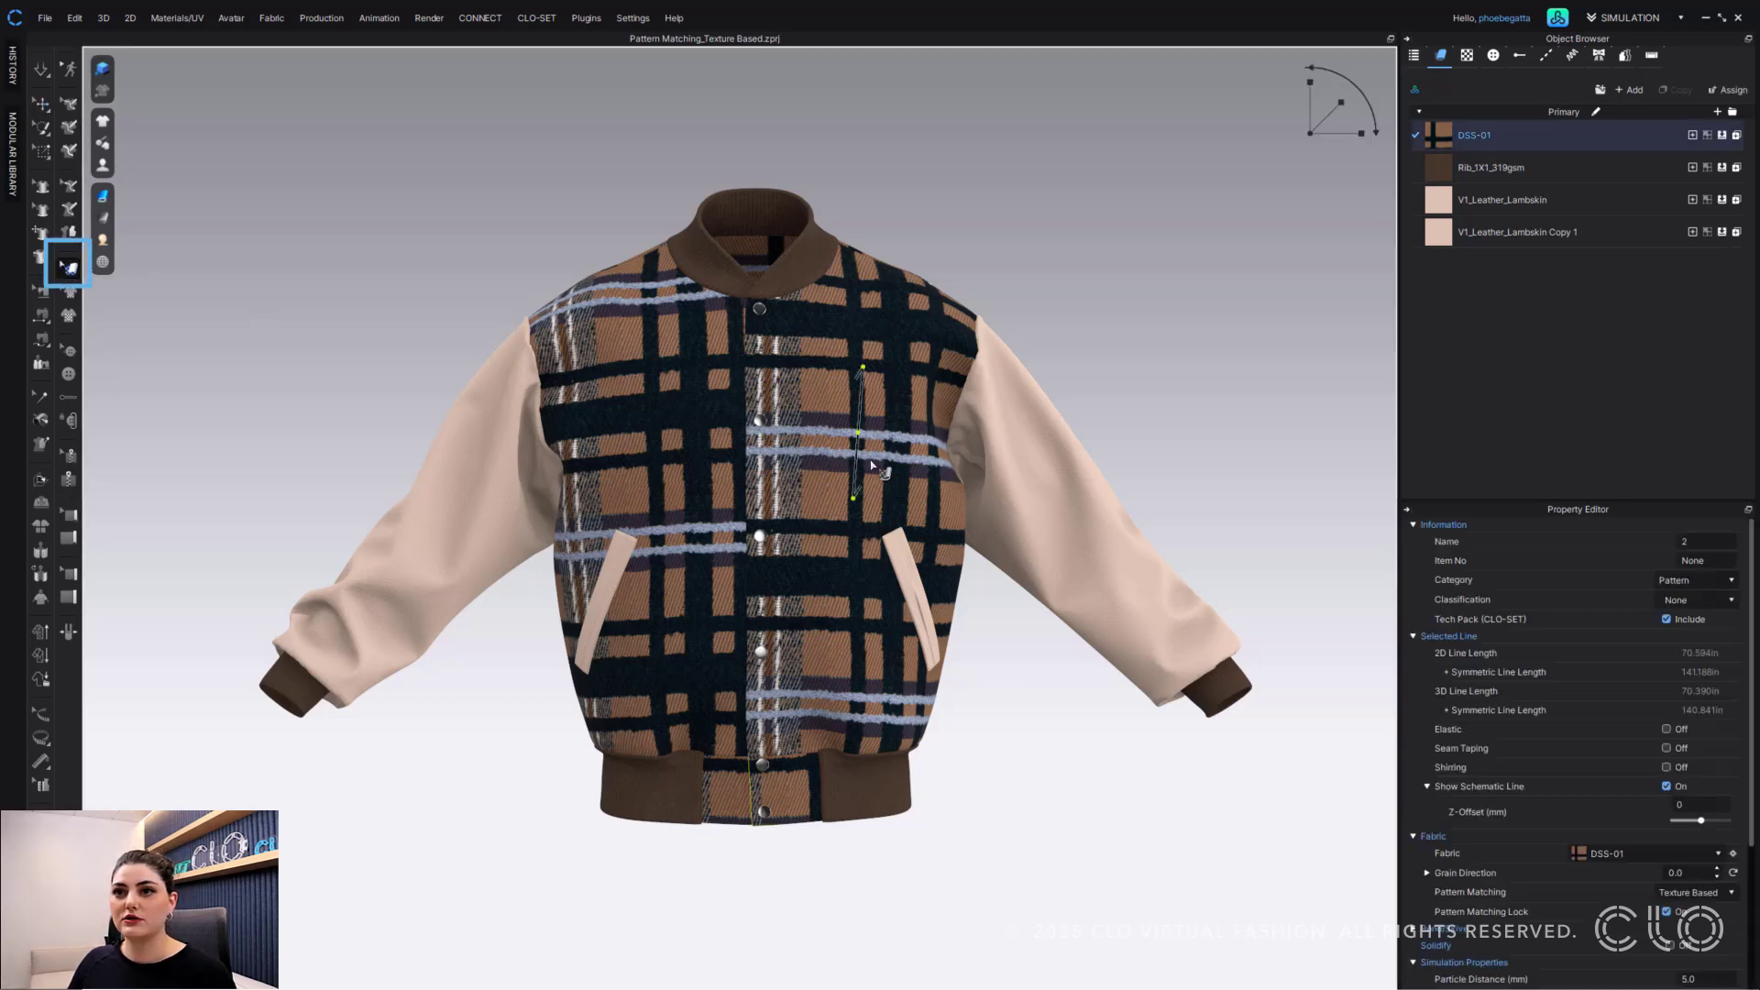
drag(868, 476, 907, 449)
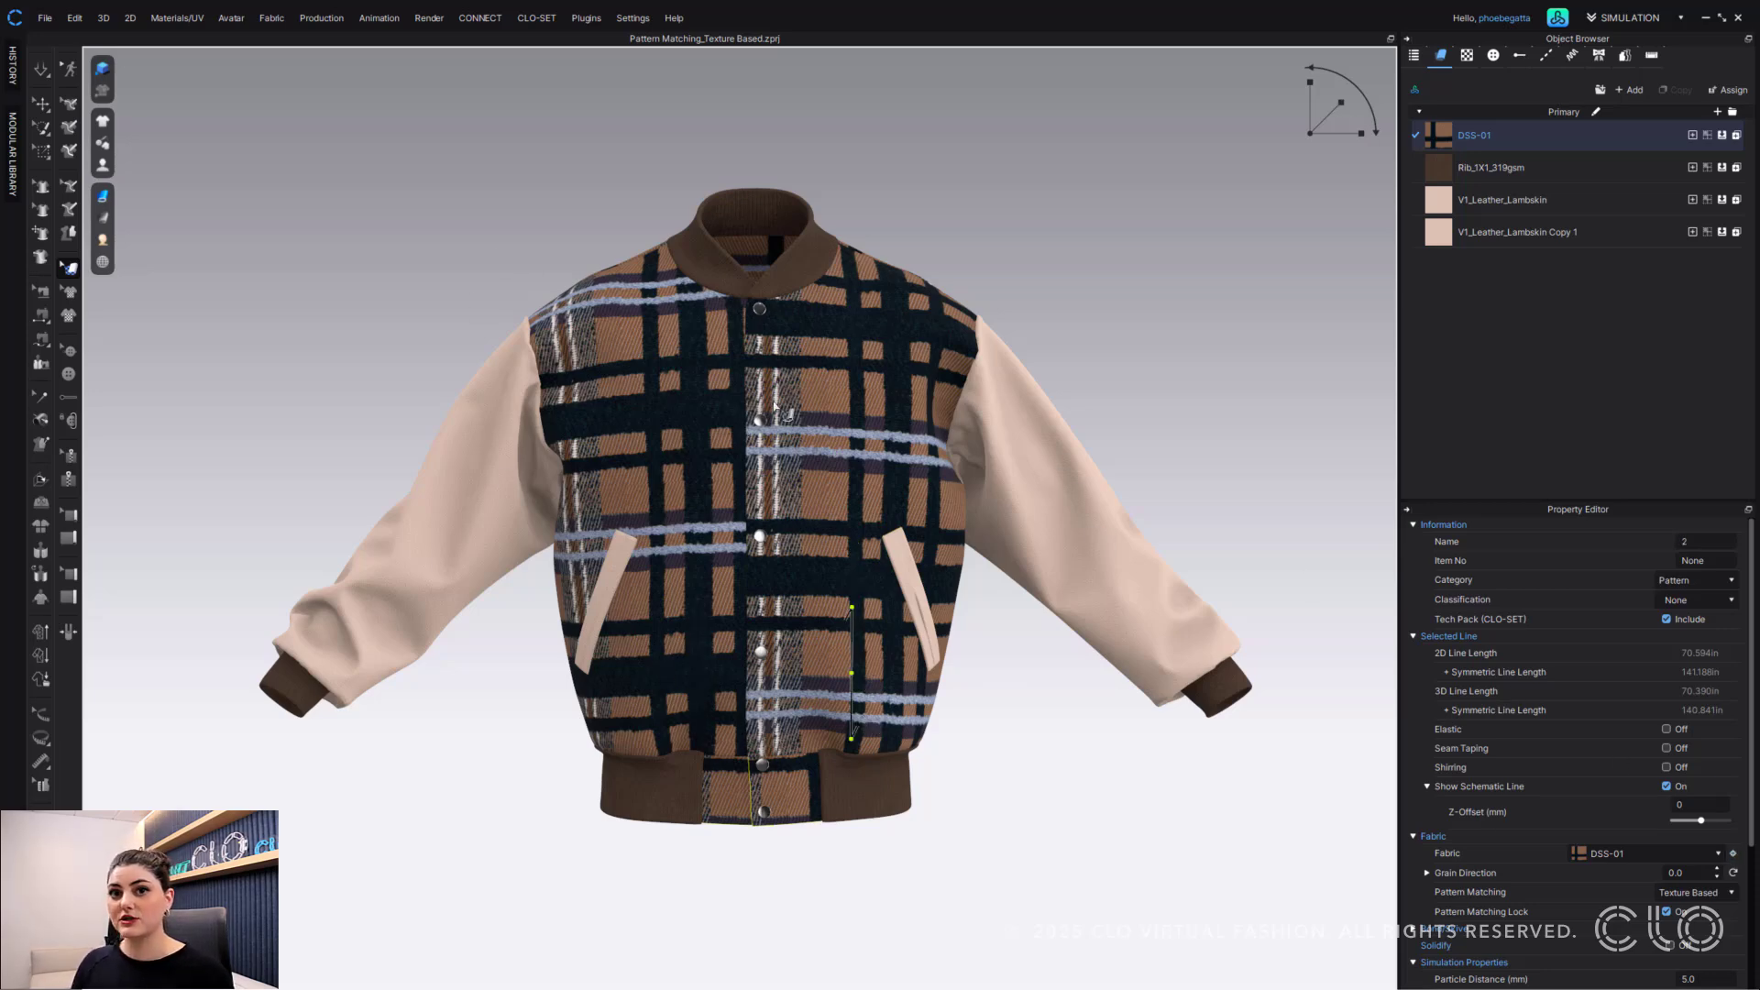
mouse_move(1341, 103)
mouse_down()
mouse_move(1354, 95)
mouse_move(1323, 115)
mouse_up()
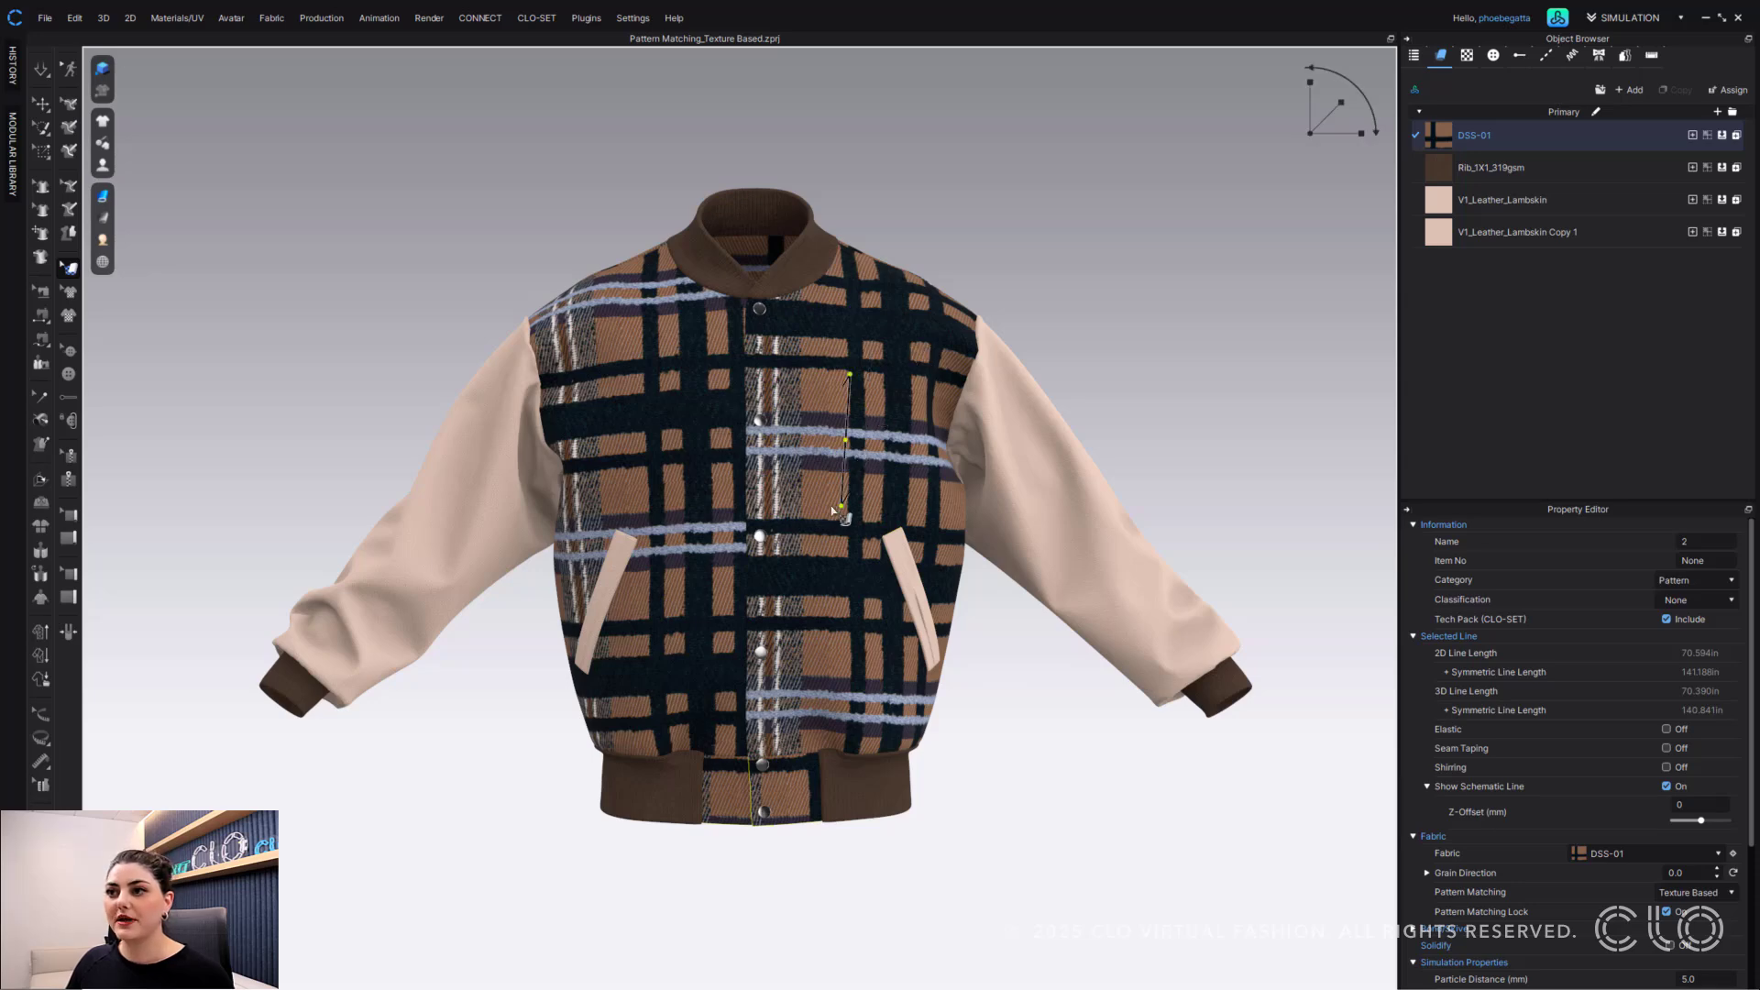
click(953, 220)
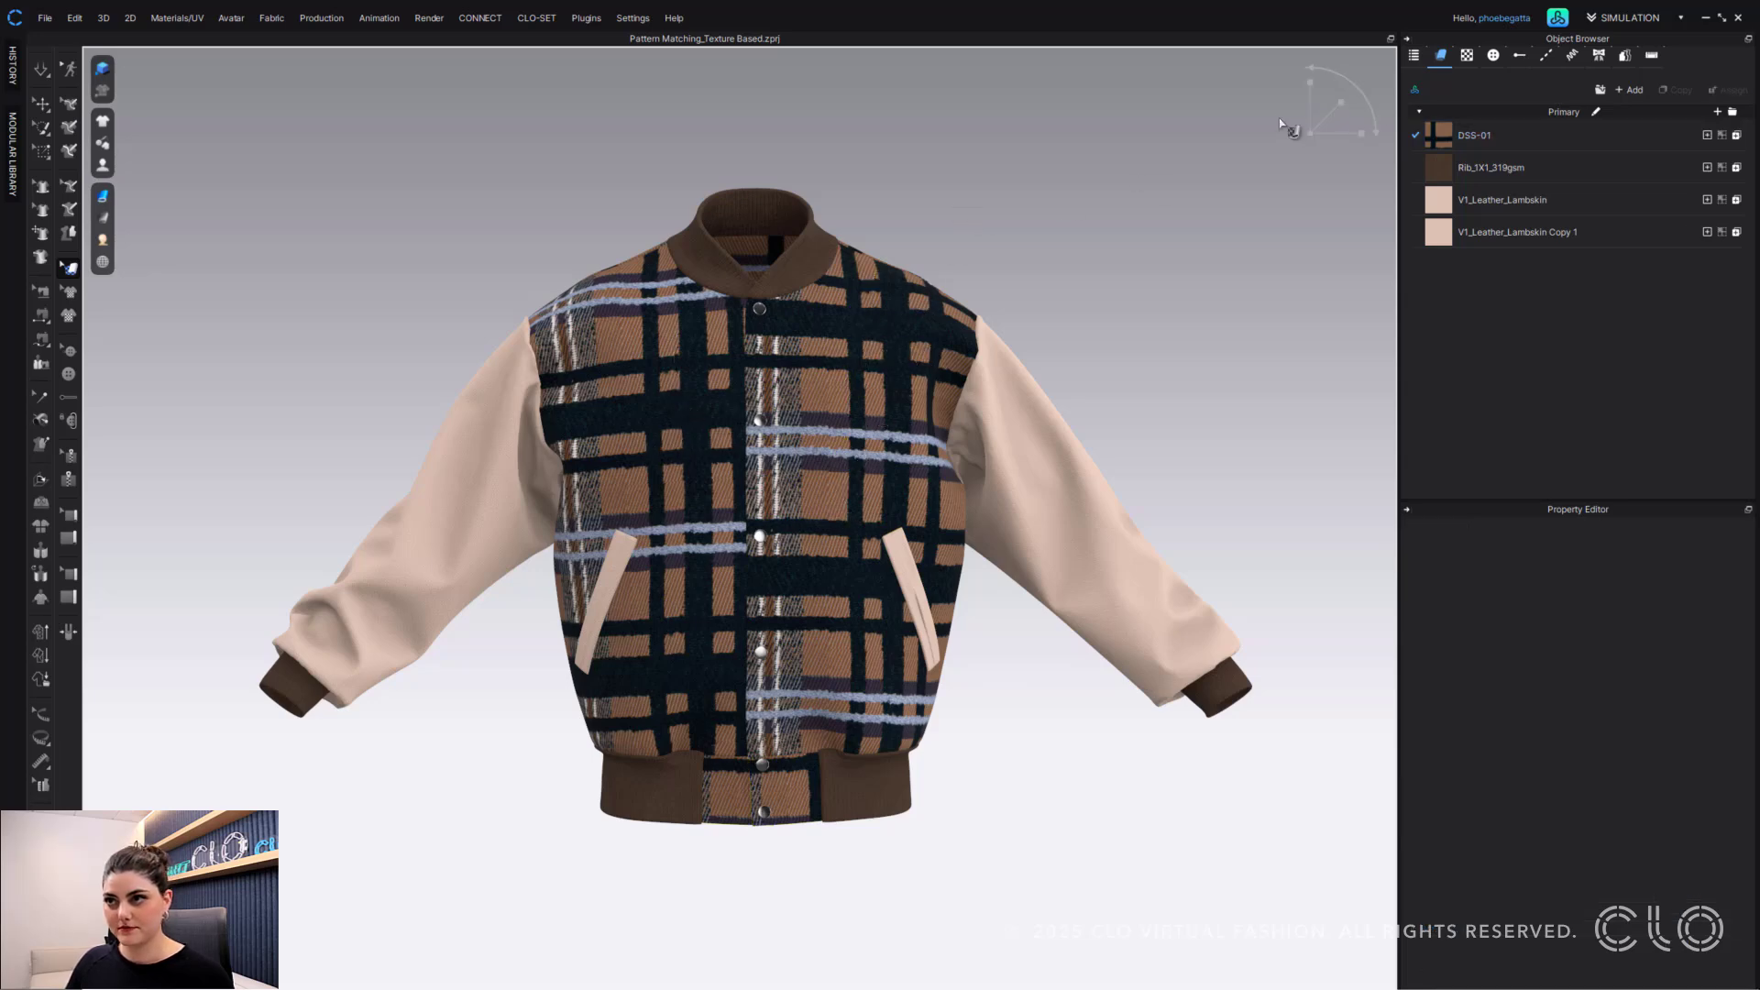
- Switch to Print Layout mode and examine how the plaid front and back pieces sit on the DSS-01 fabric roll
click(1628, 19)
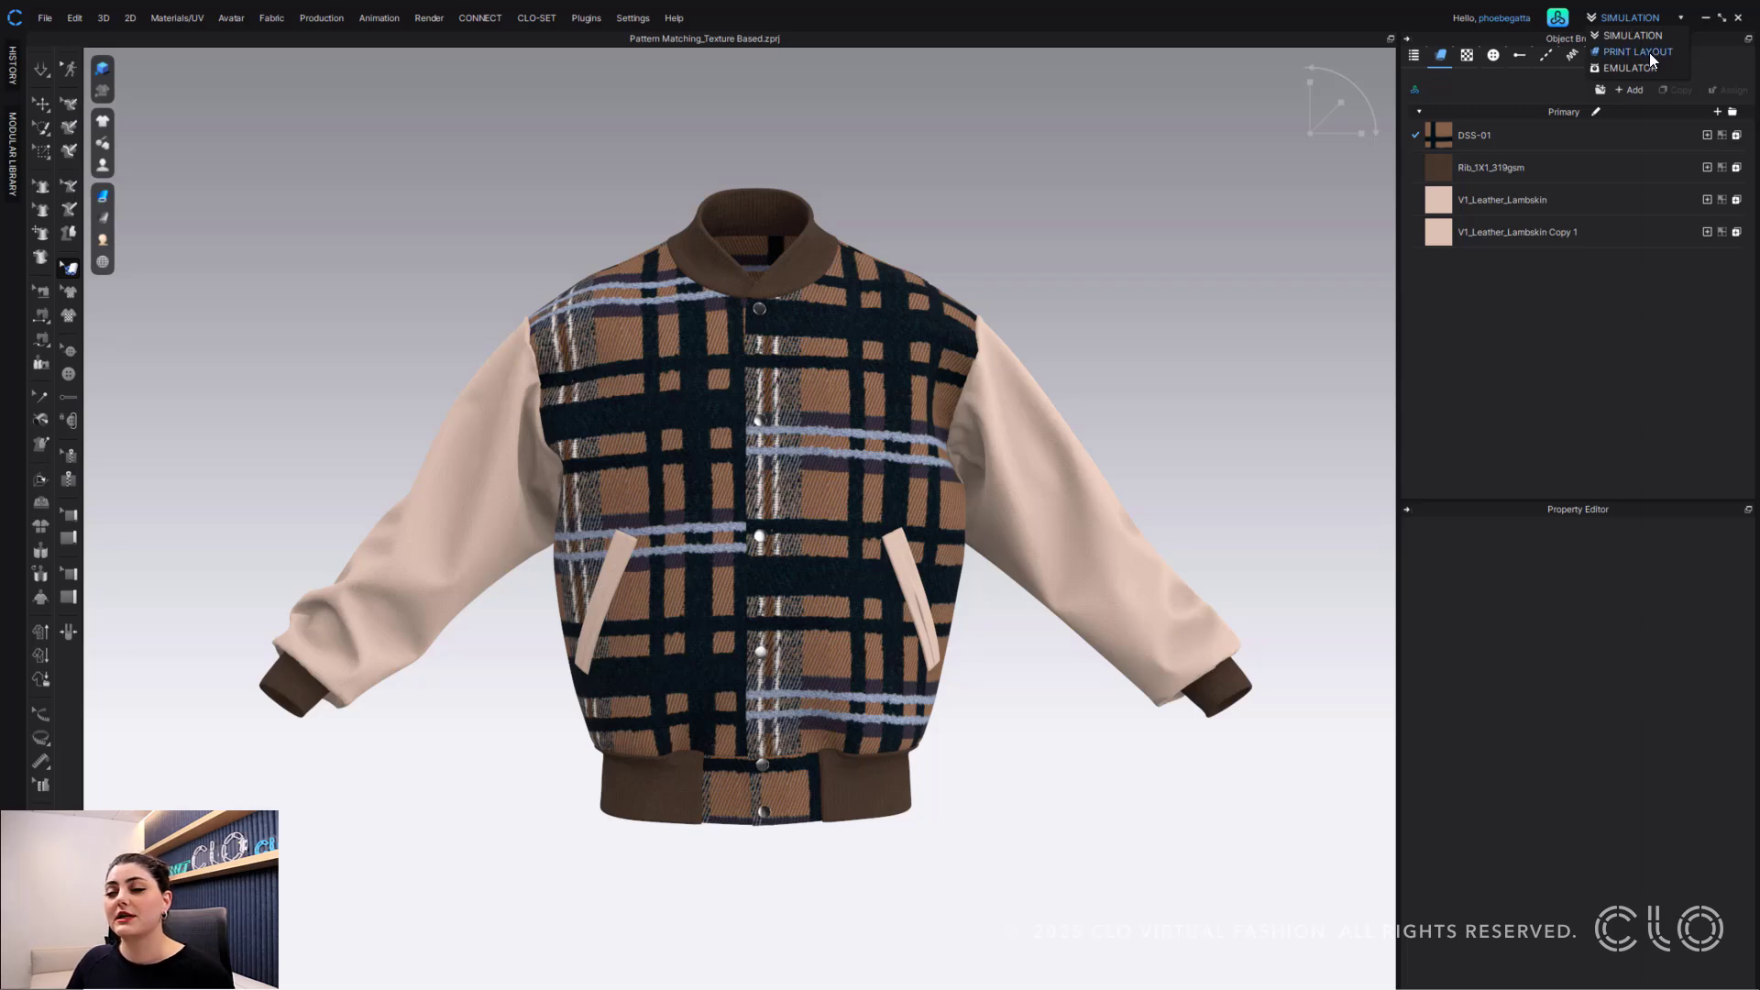
click(1640, 51)
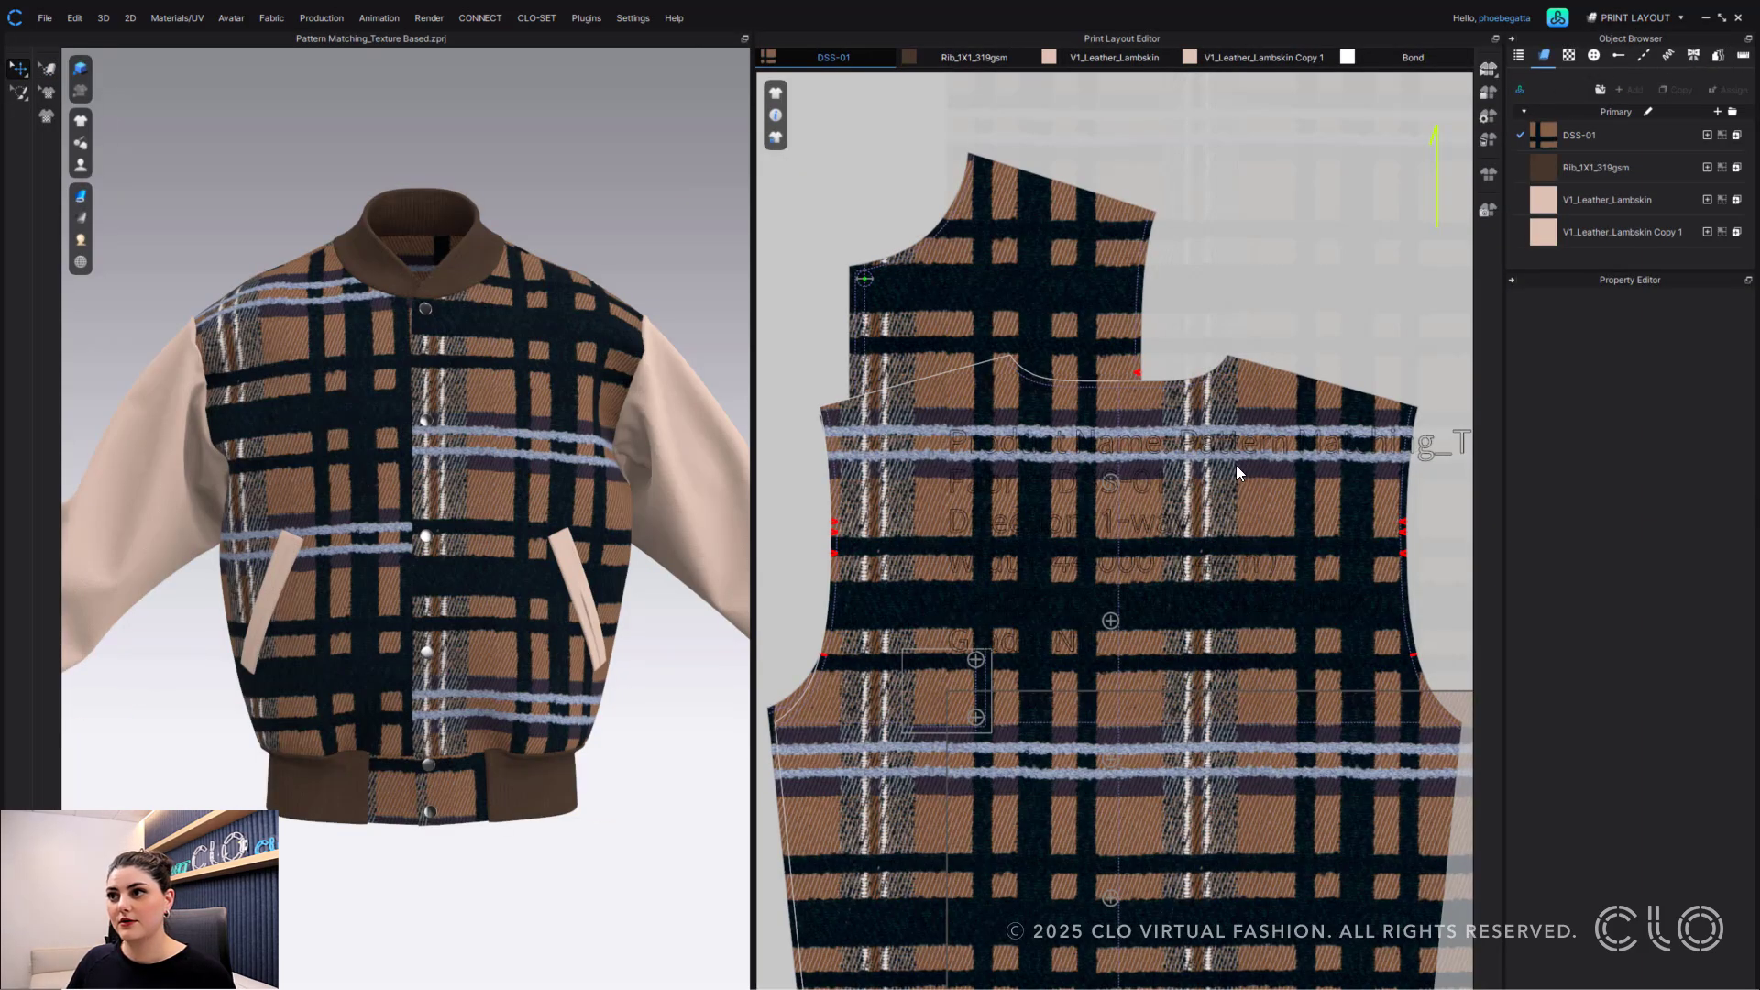
click(1182, 504)
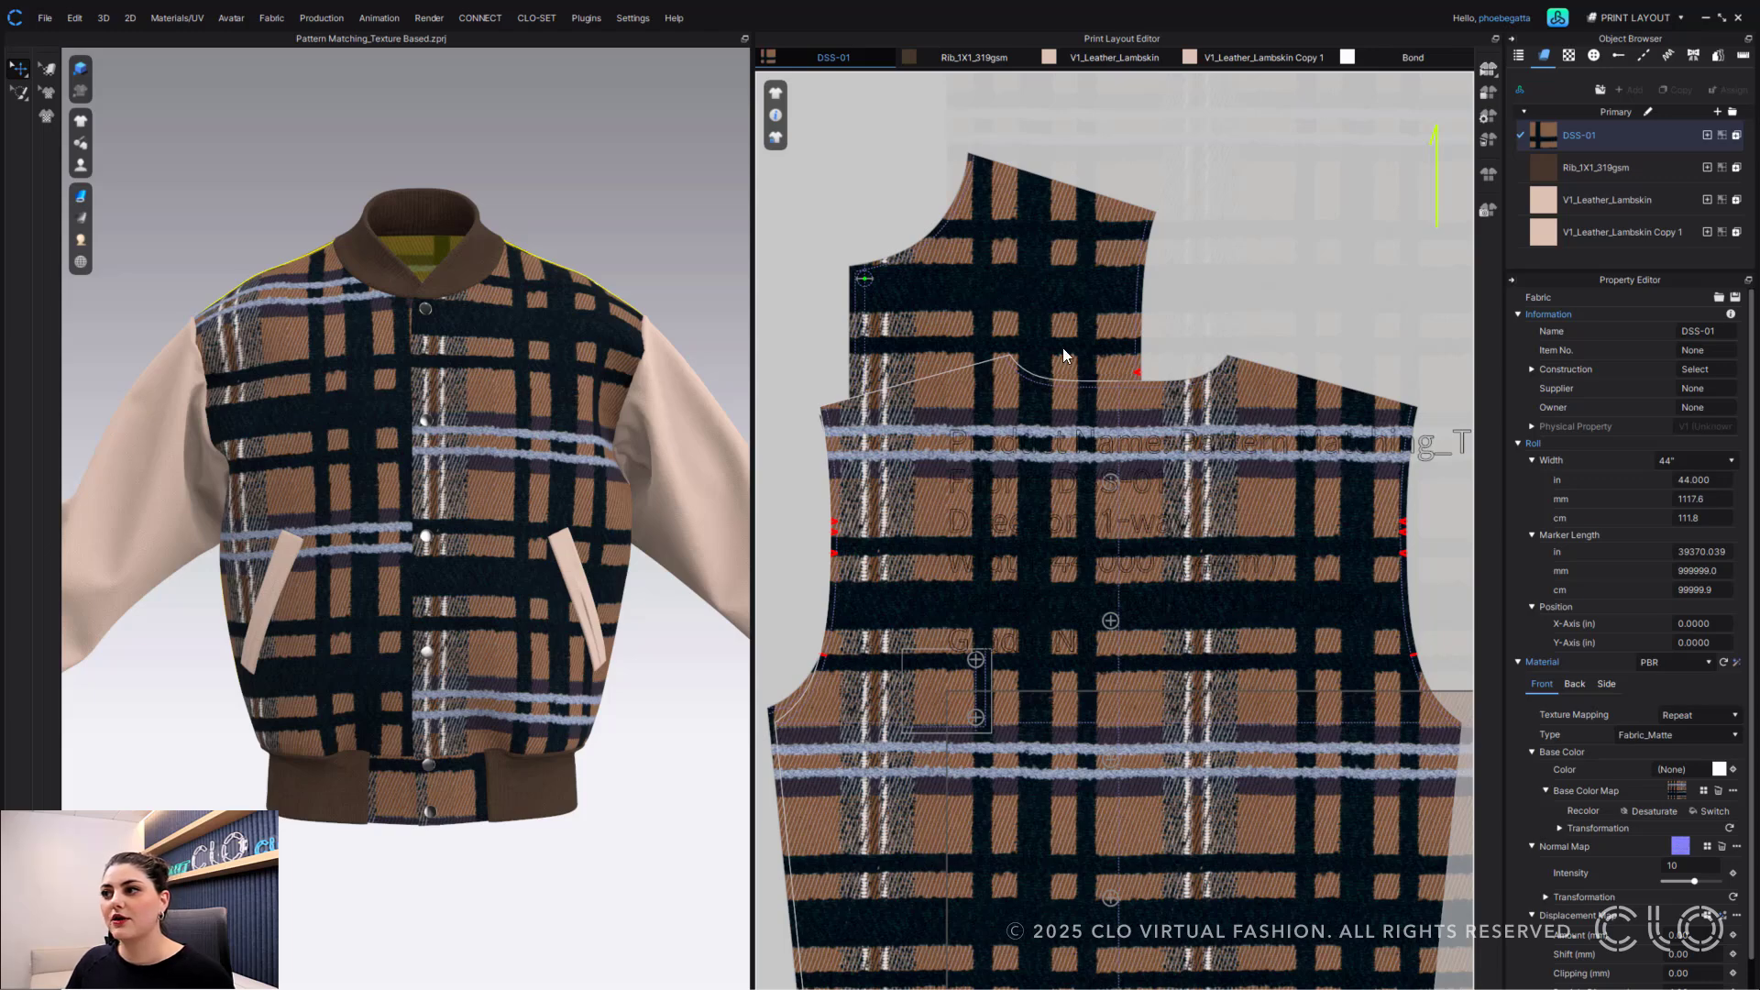
click(1005, 280)
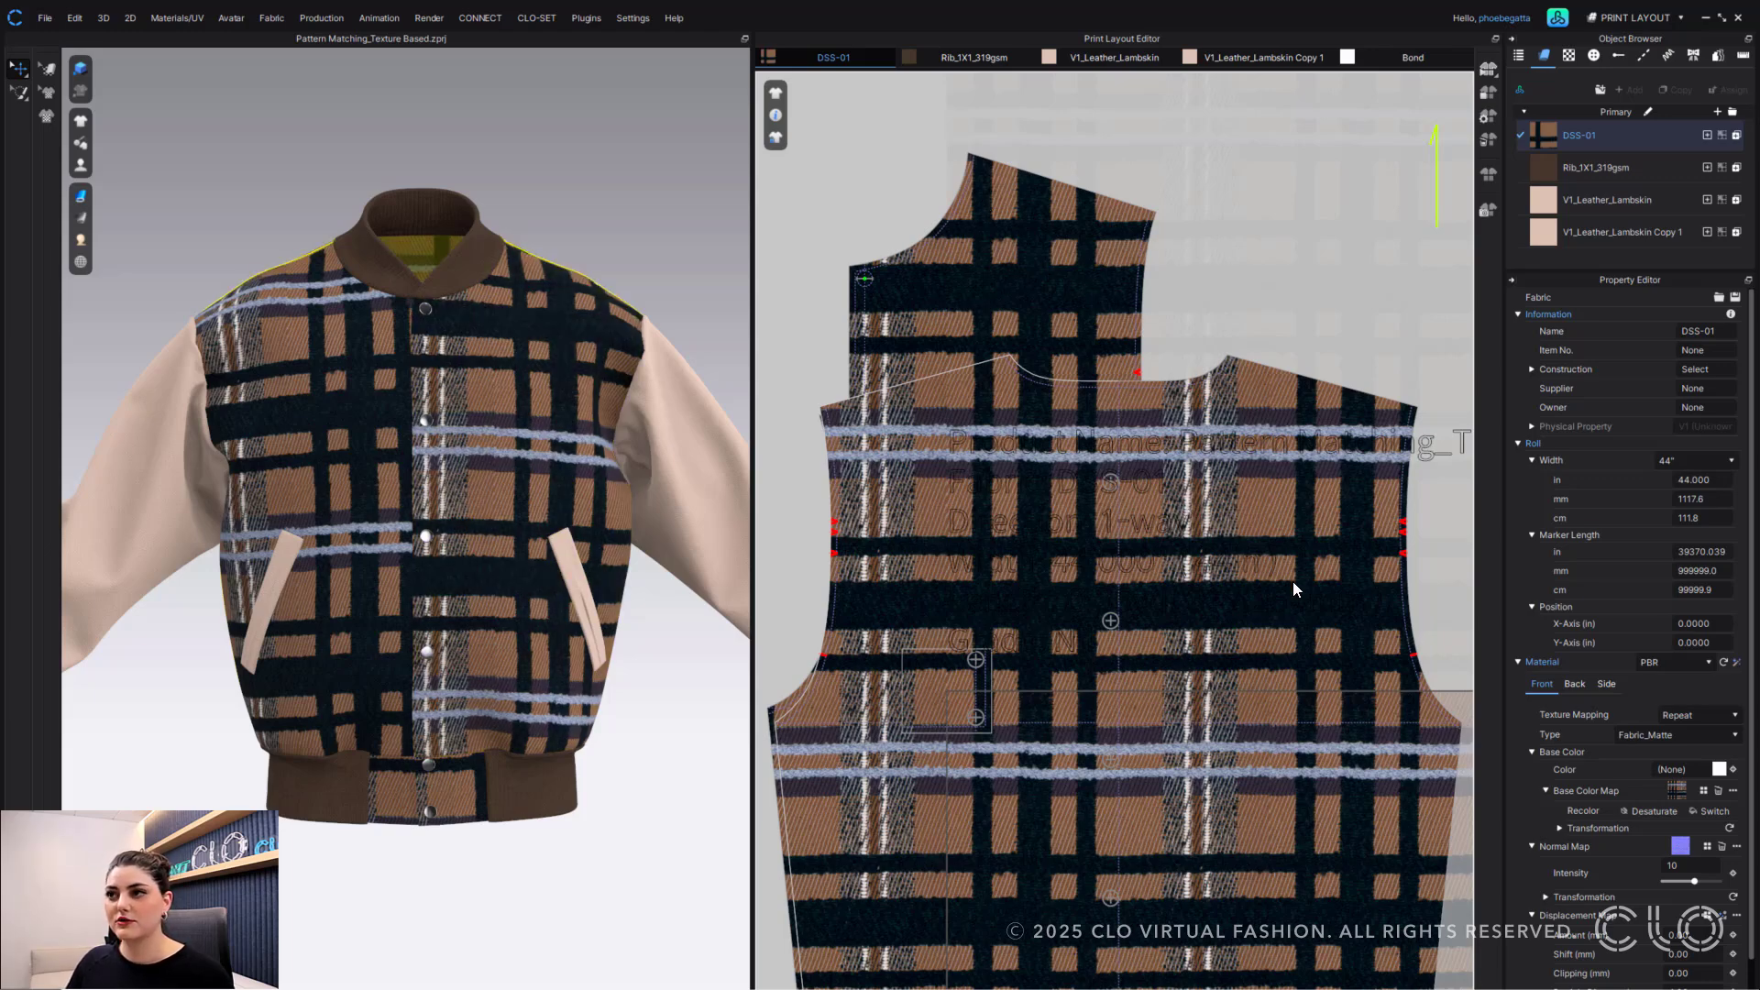
scroll(1317, 652, down, 5)
mouse_move(1322, 652)
middle_down()
mouse_move(1075, 462)
mouse_move(1120, 470)
middle_up()
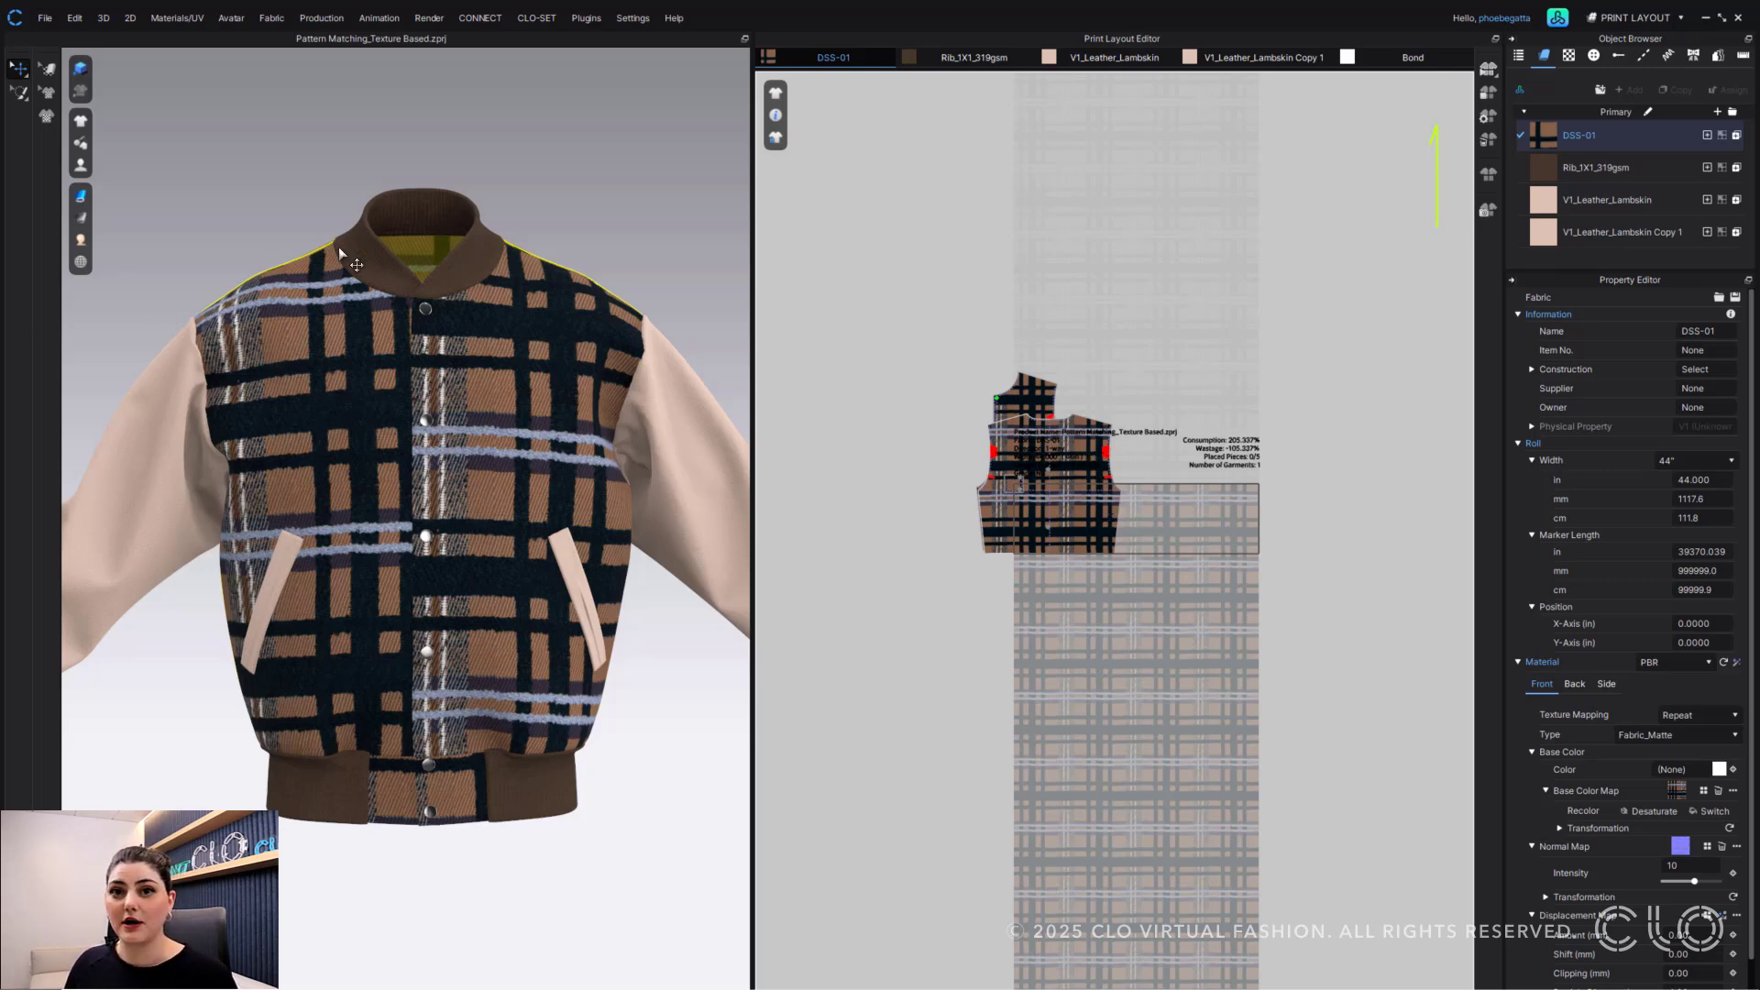
- Nest the pieces of the current DSS-01 fabric and show the whole marker with nothing selected
click(1489, 71)
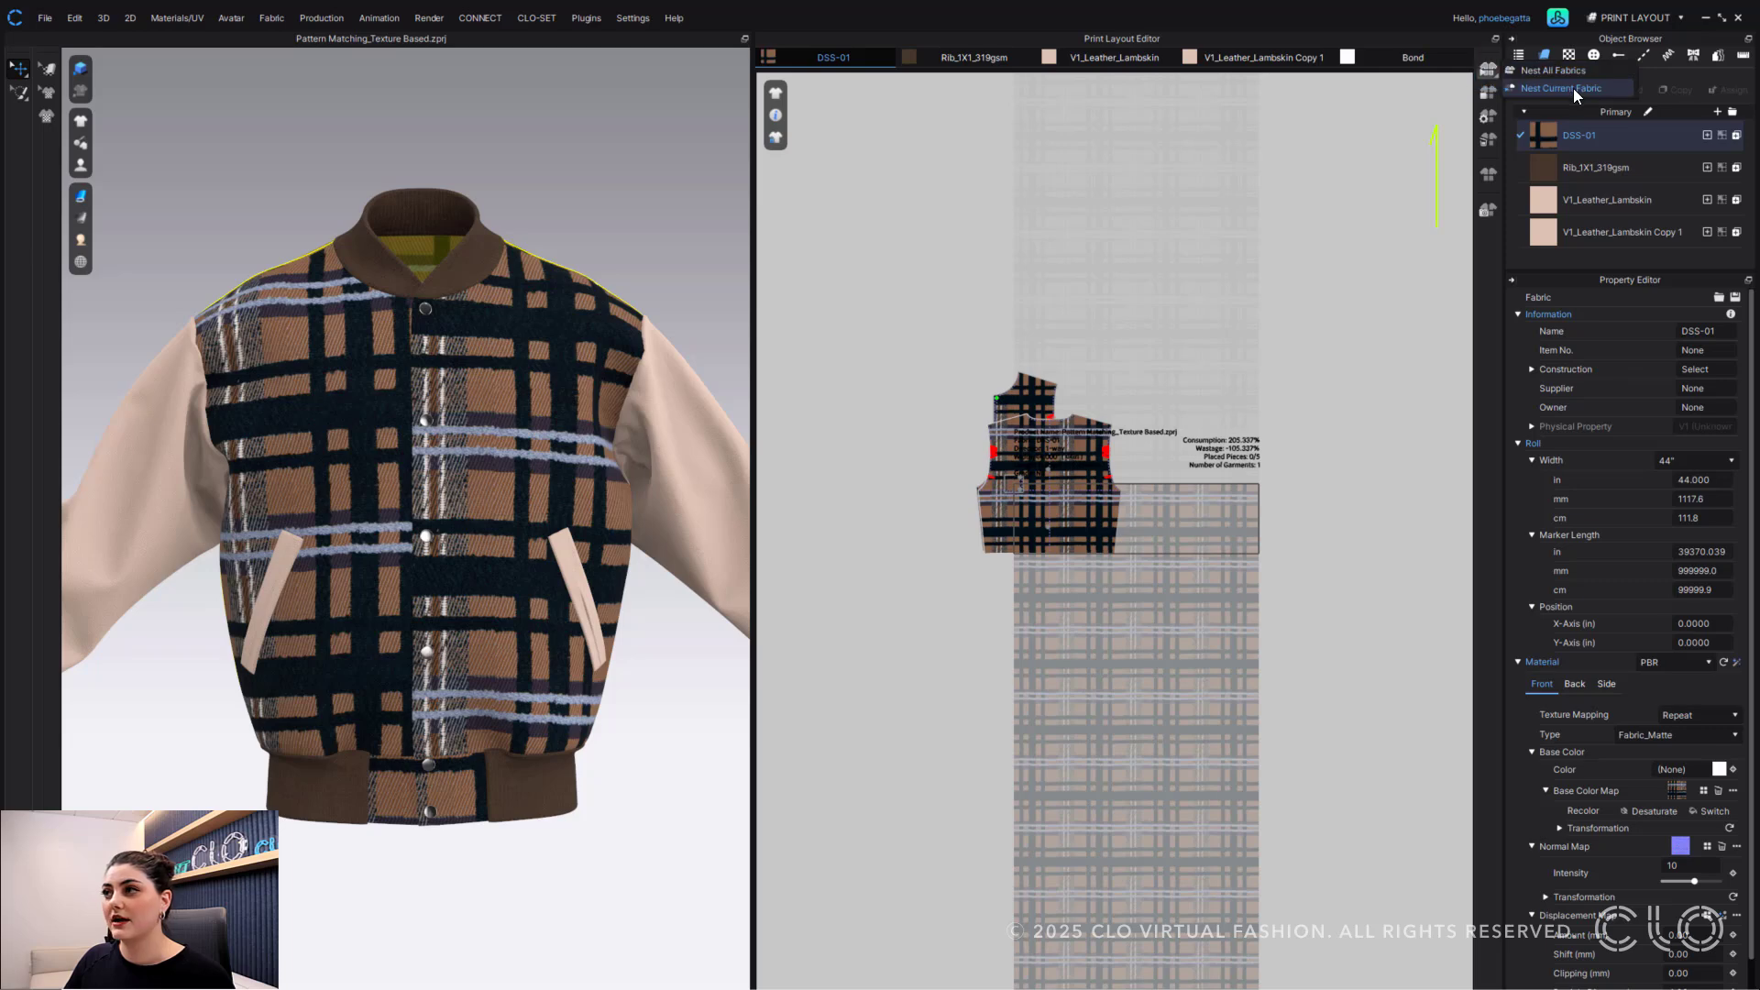
click(1577, 89)
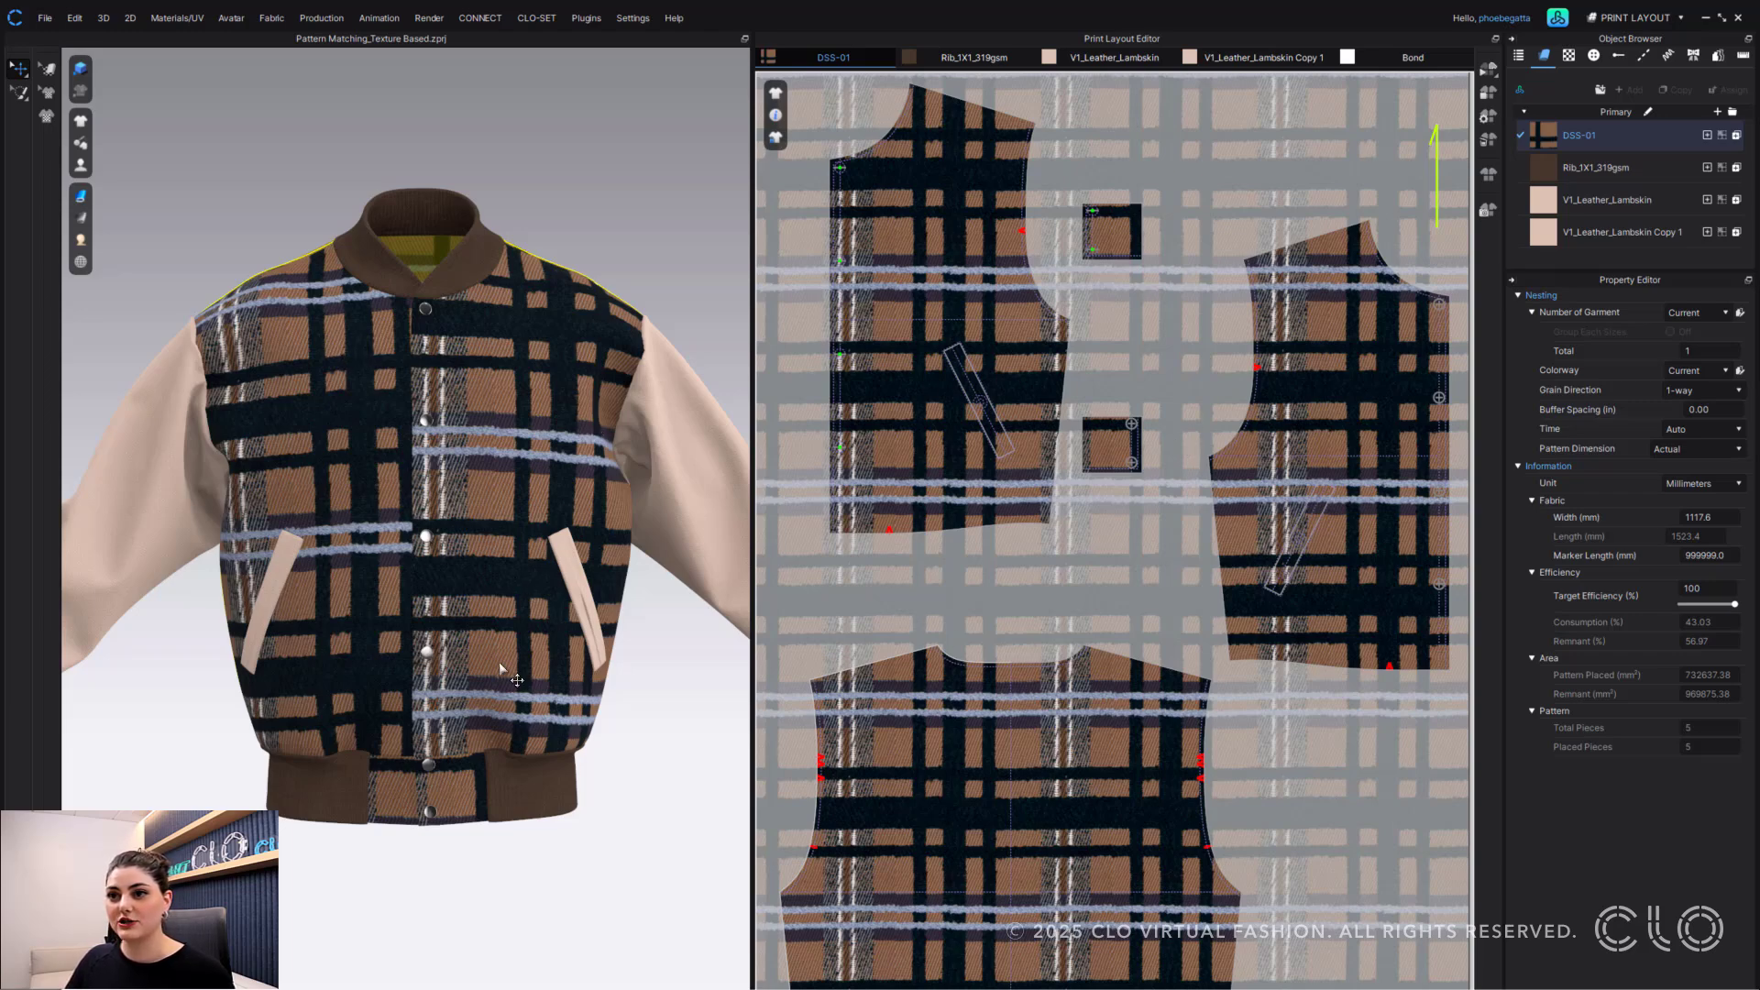
scroll(1274, 352, down, 4)
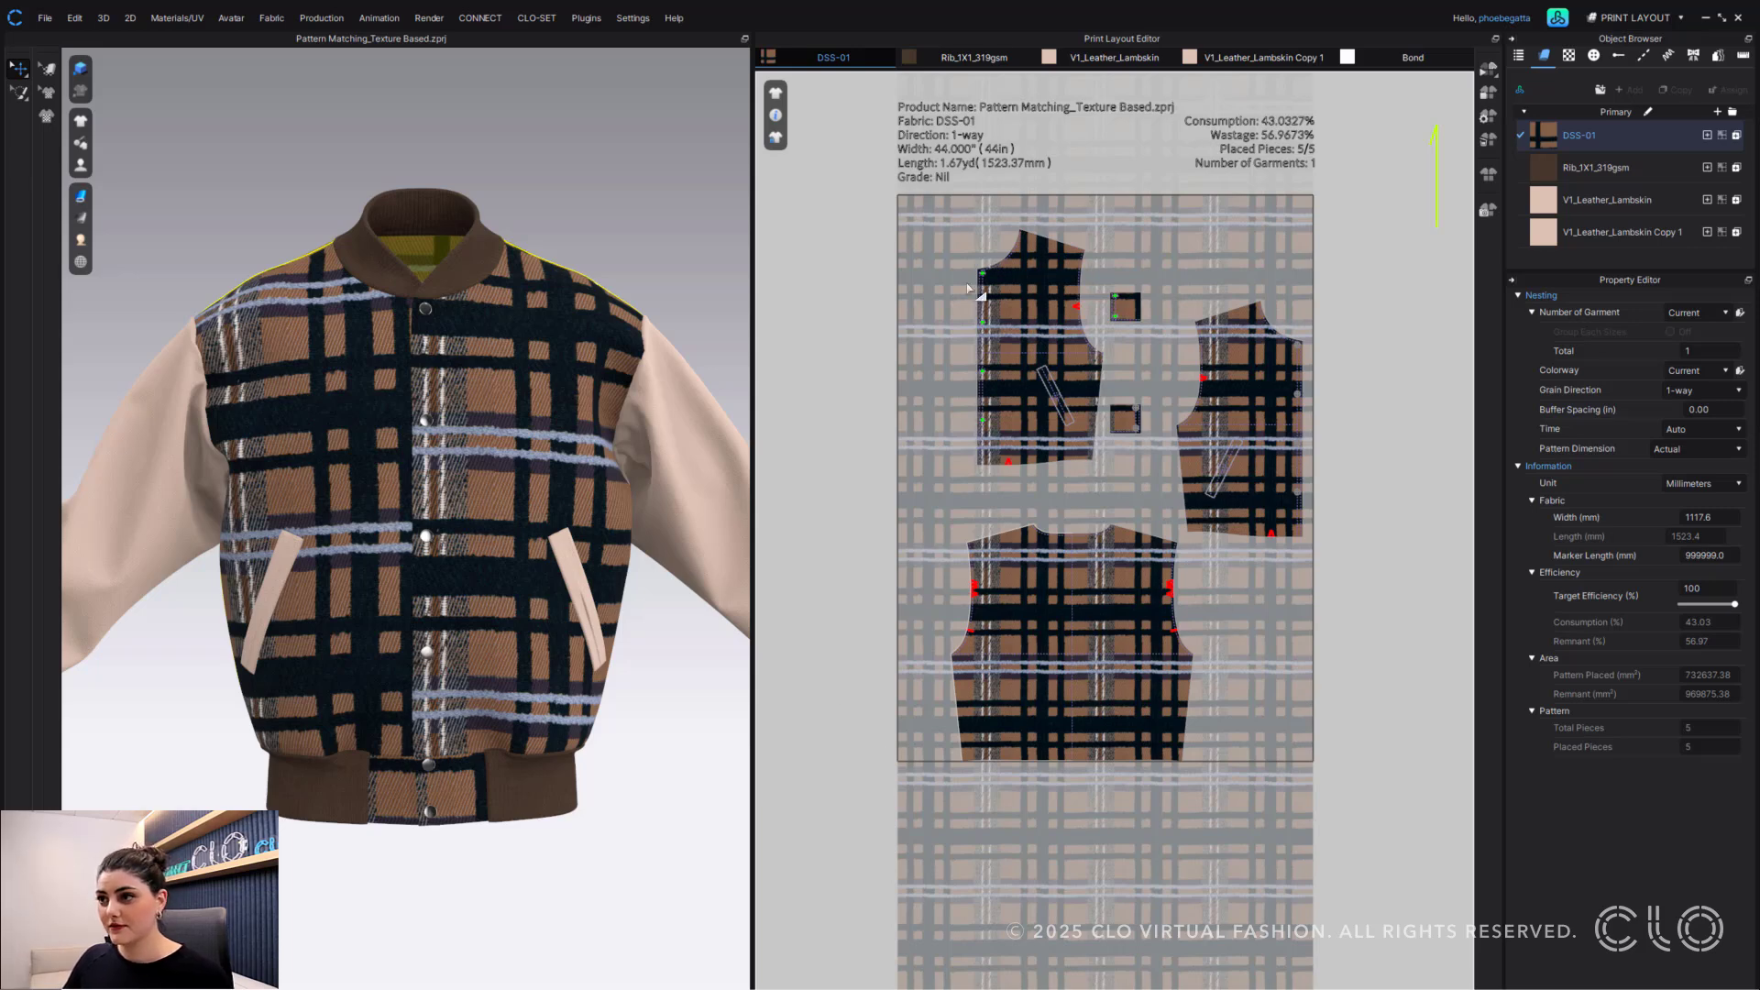
click(1431, 156)
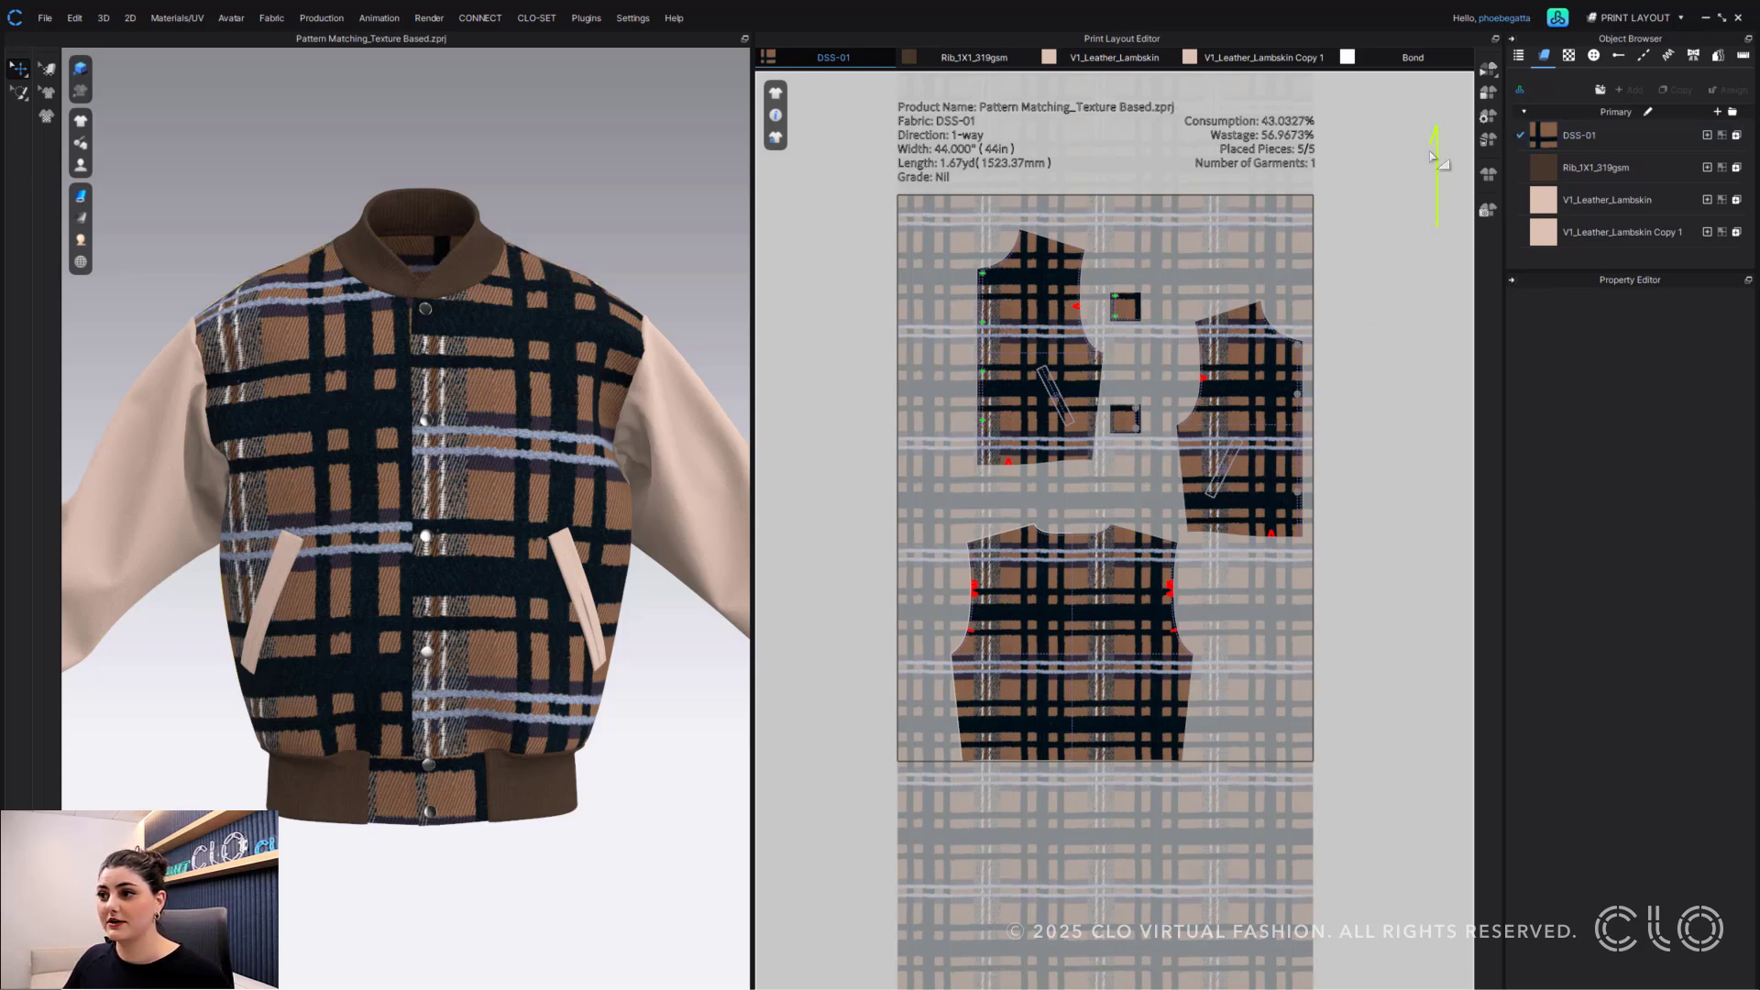
- Open the nesting settings for the DSS-01 fabric and nest a total of 5 garments on the roll
click(1486, 71)
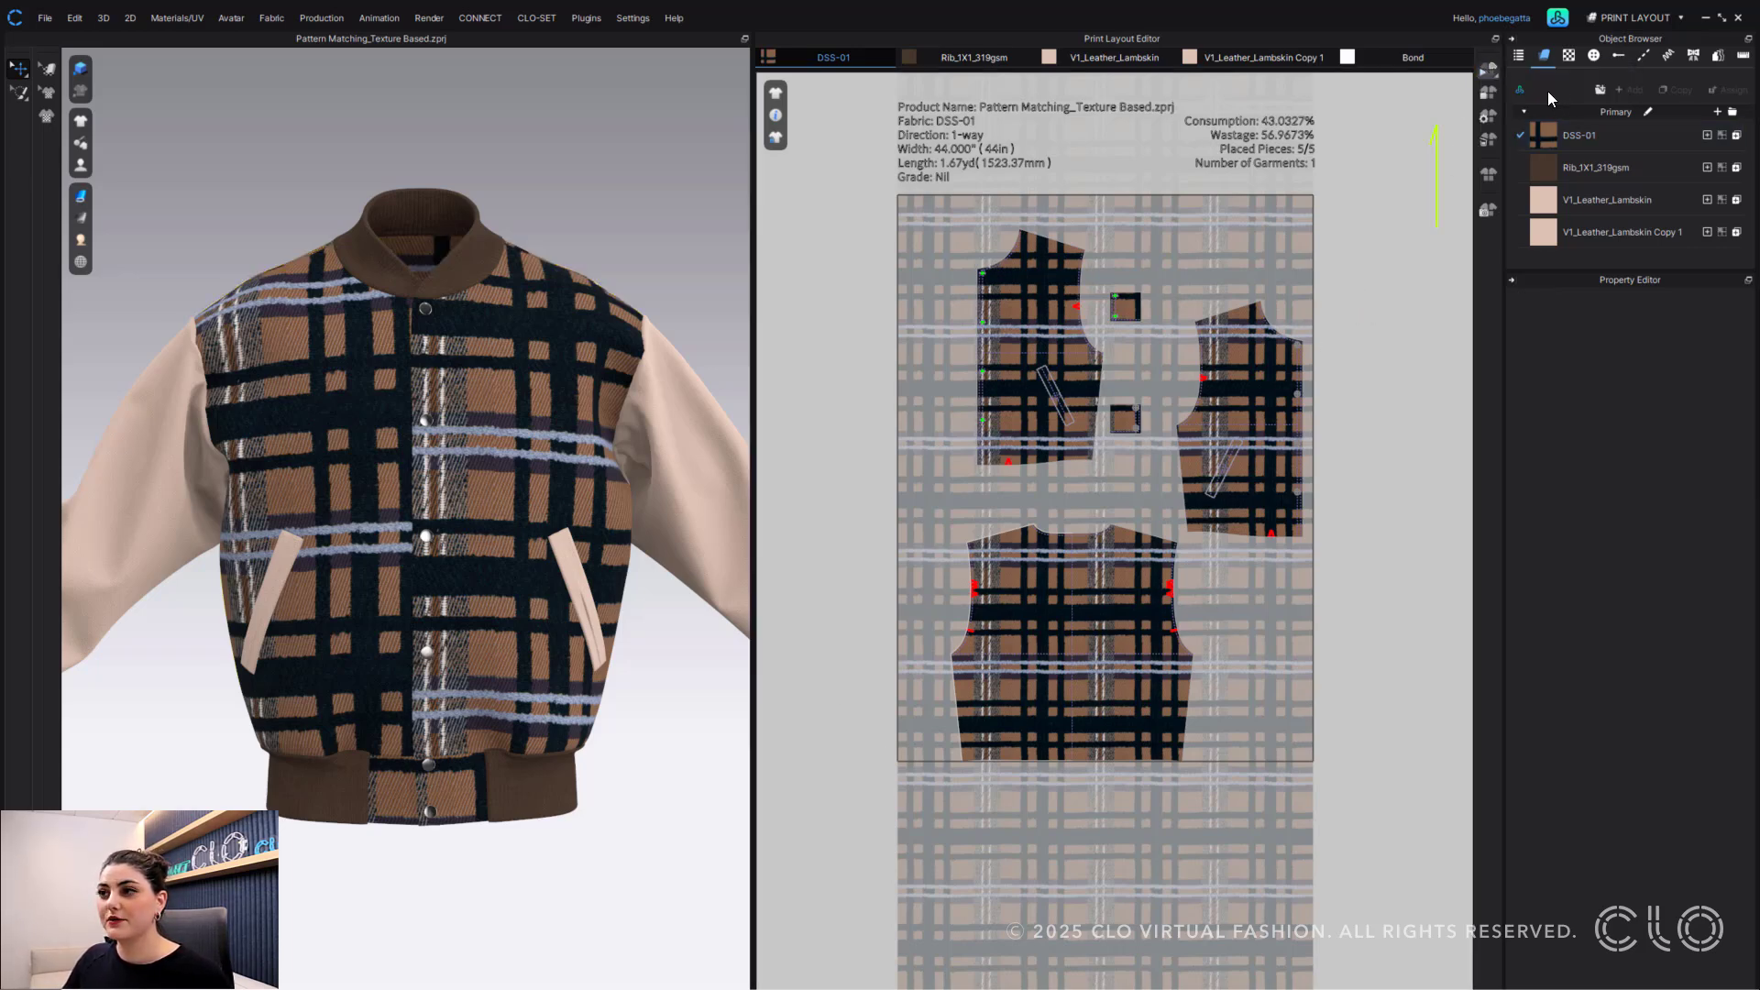
click(1374, 216)
scroll(1374, 217, up, 1)
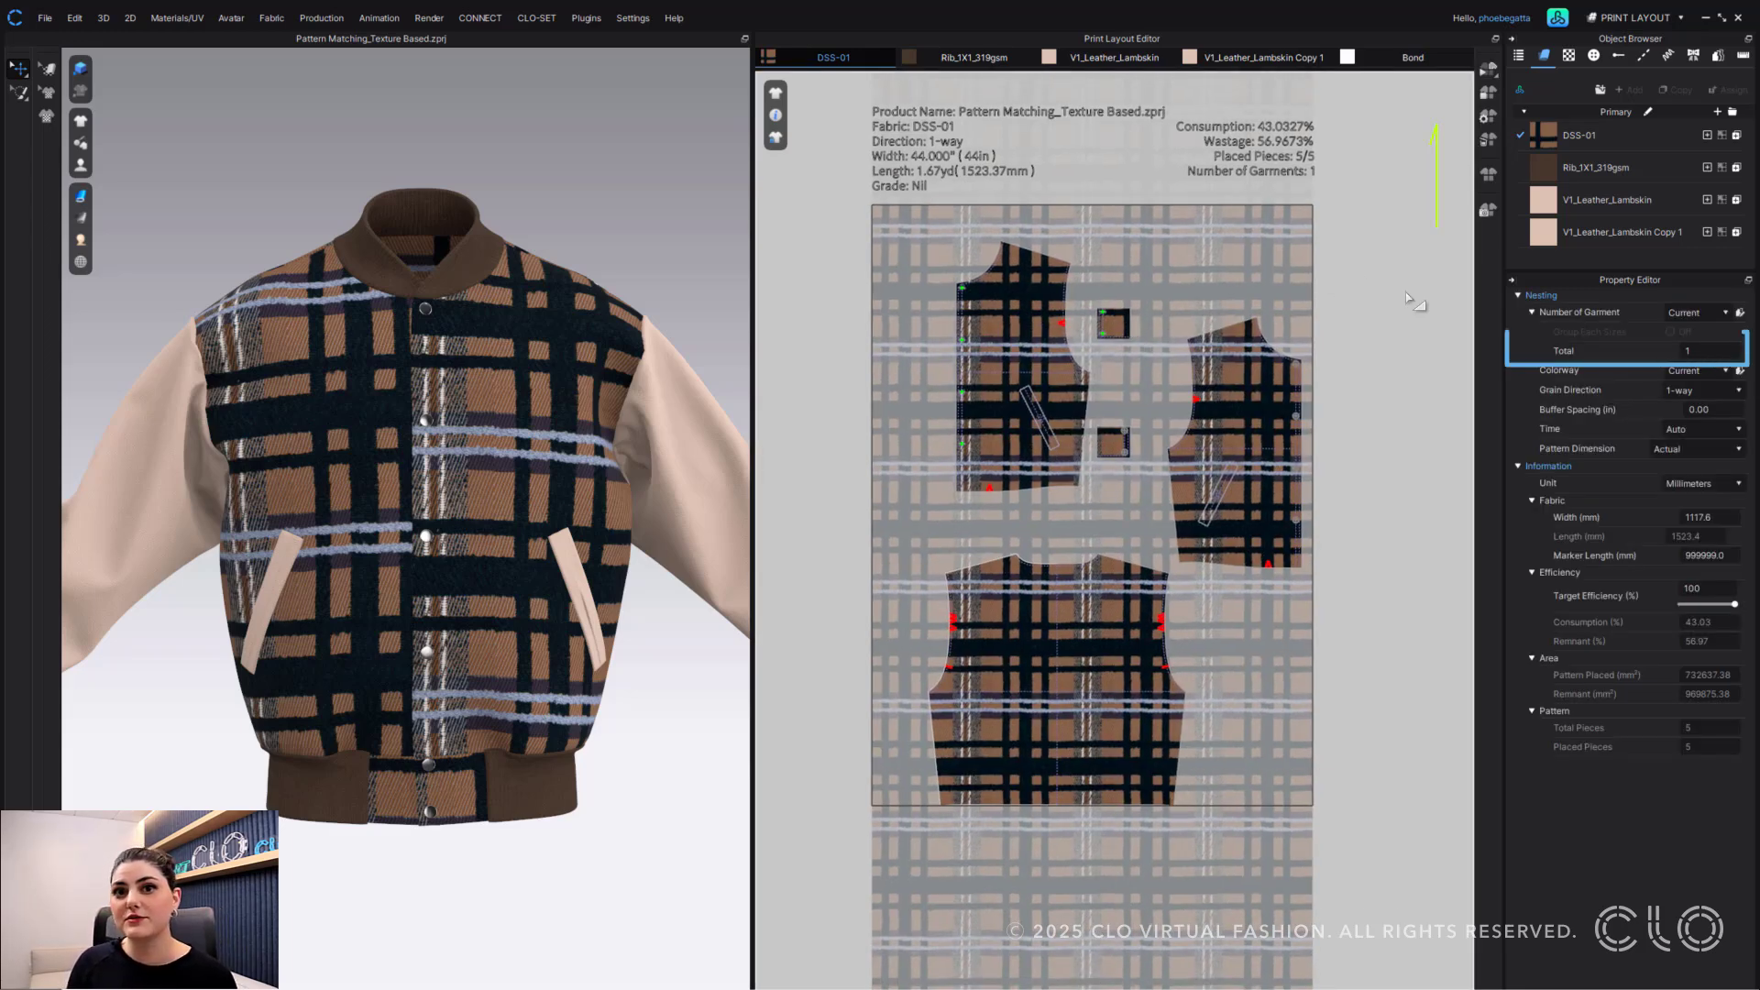
double_click(1717, 351)
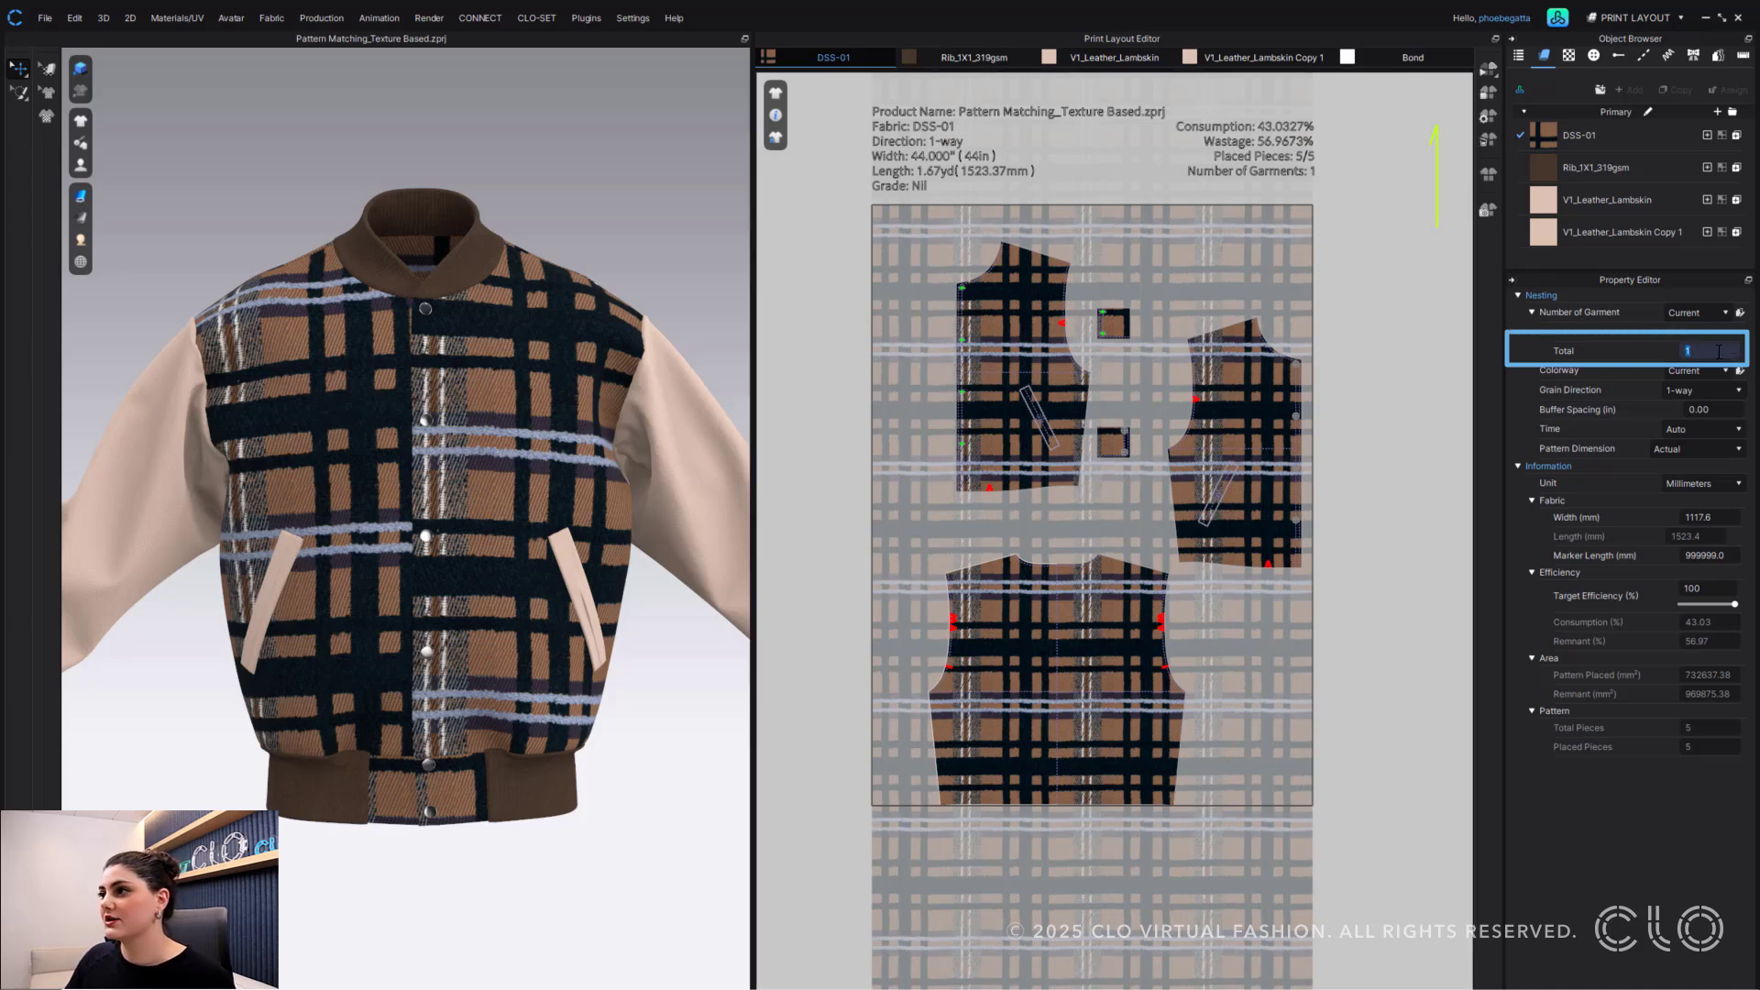
text(5)
key(Return)
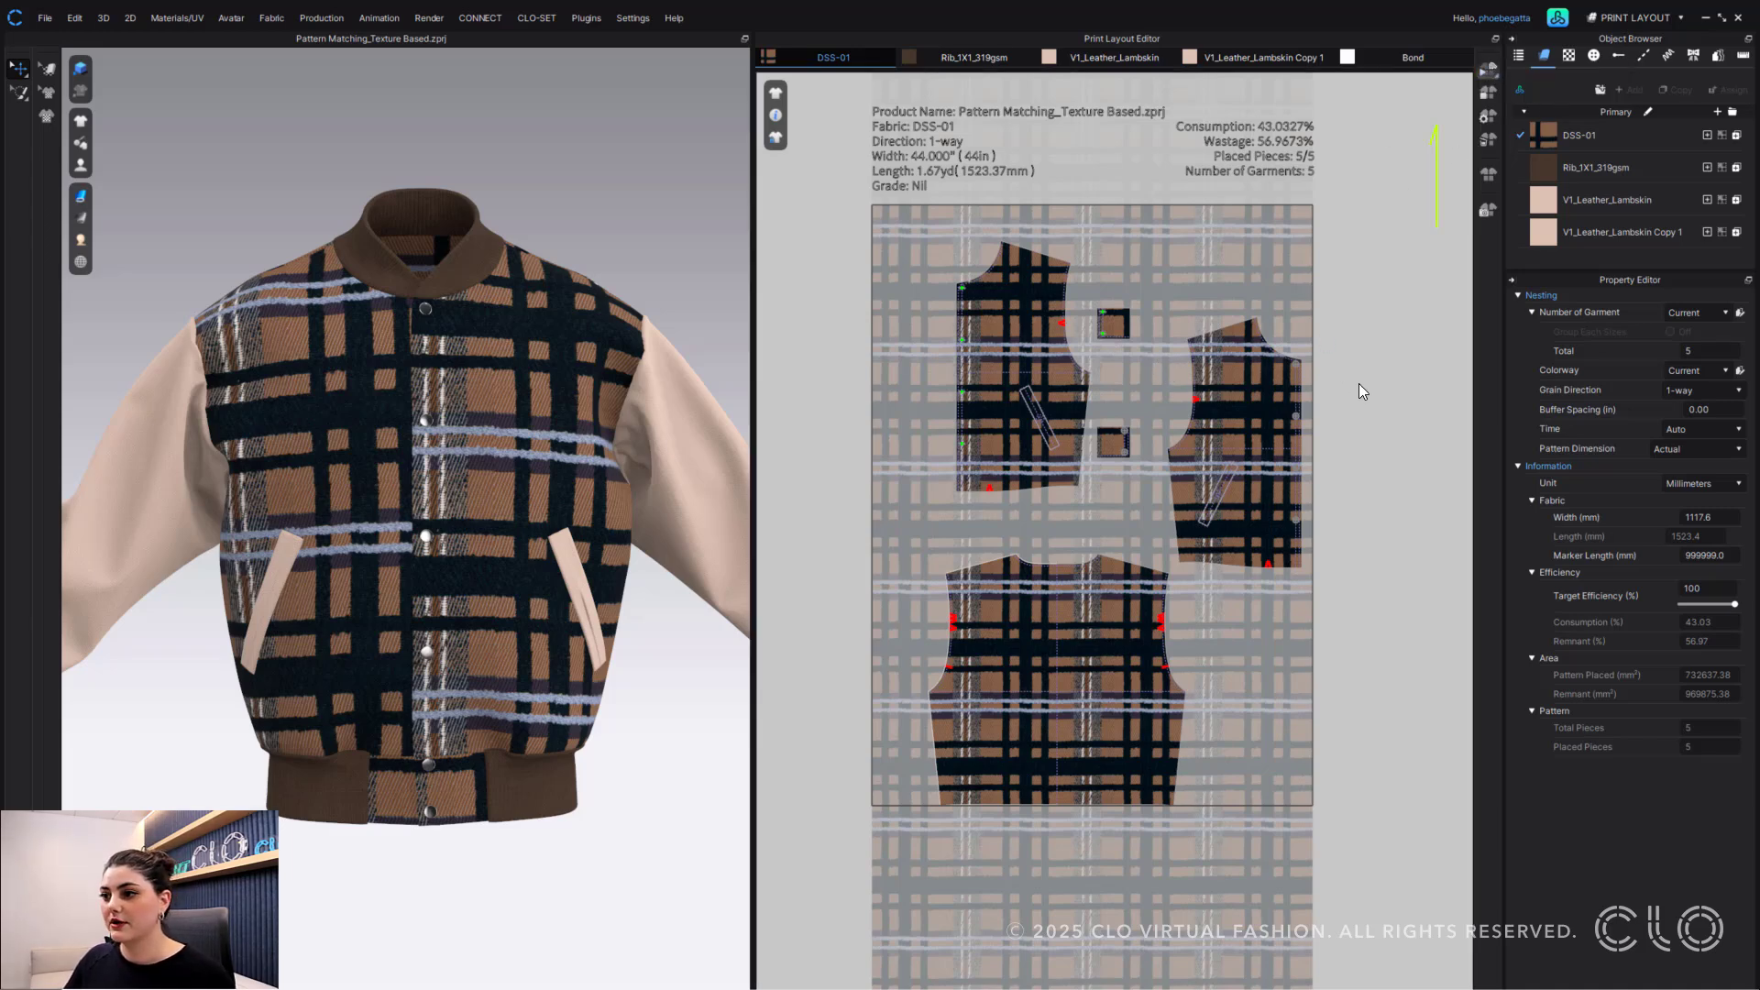
scroll(1366, 383, down, 6)
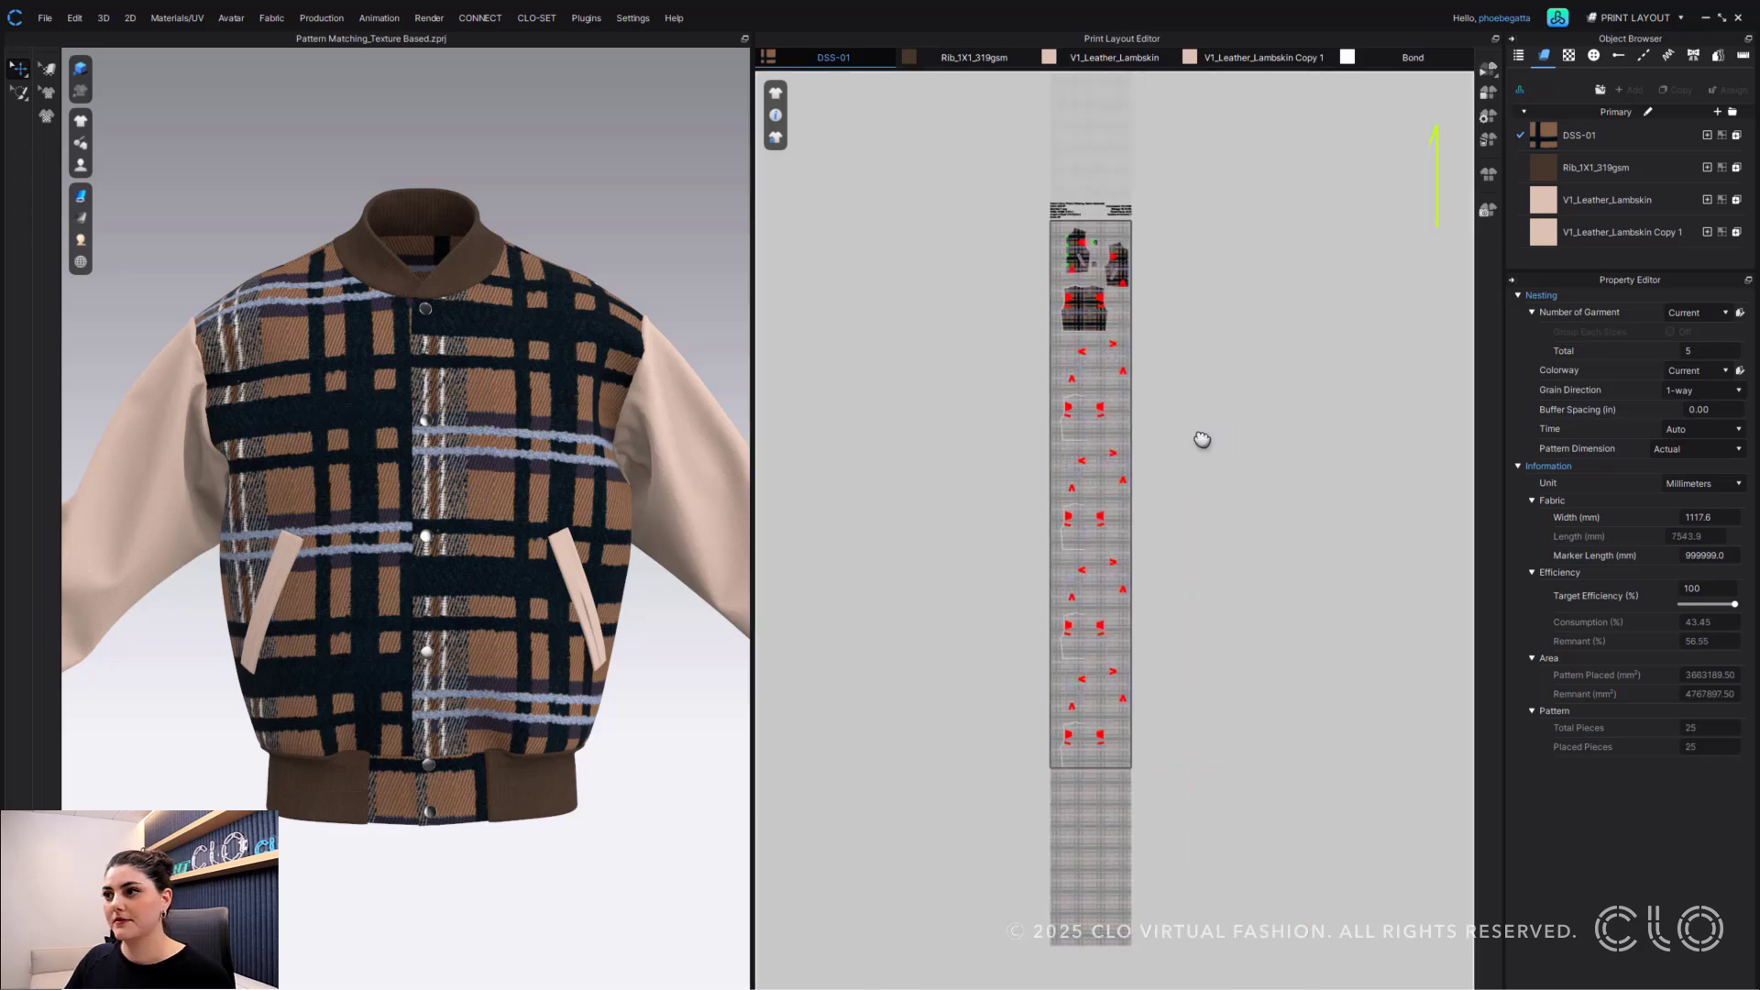
- Inspect up close how the additional garments' pieces sit on the plaid repeat of the DSS-01 roll
click(1075, 426)
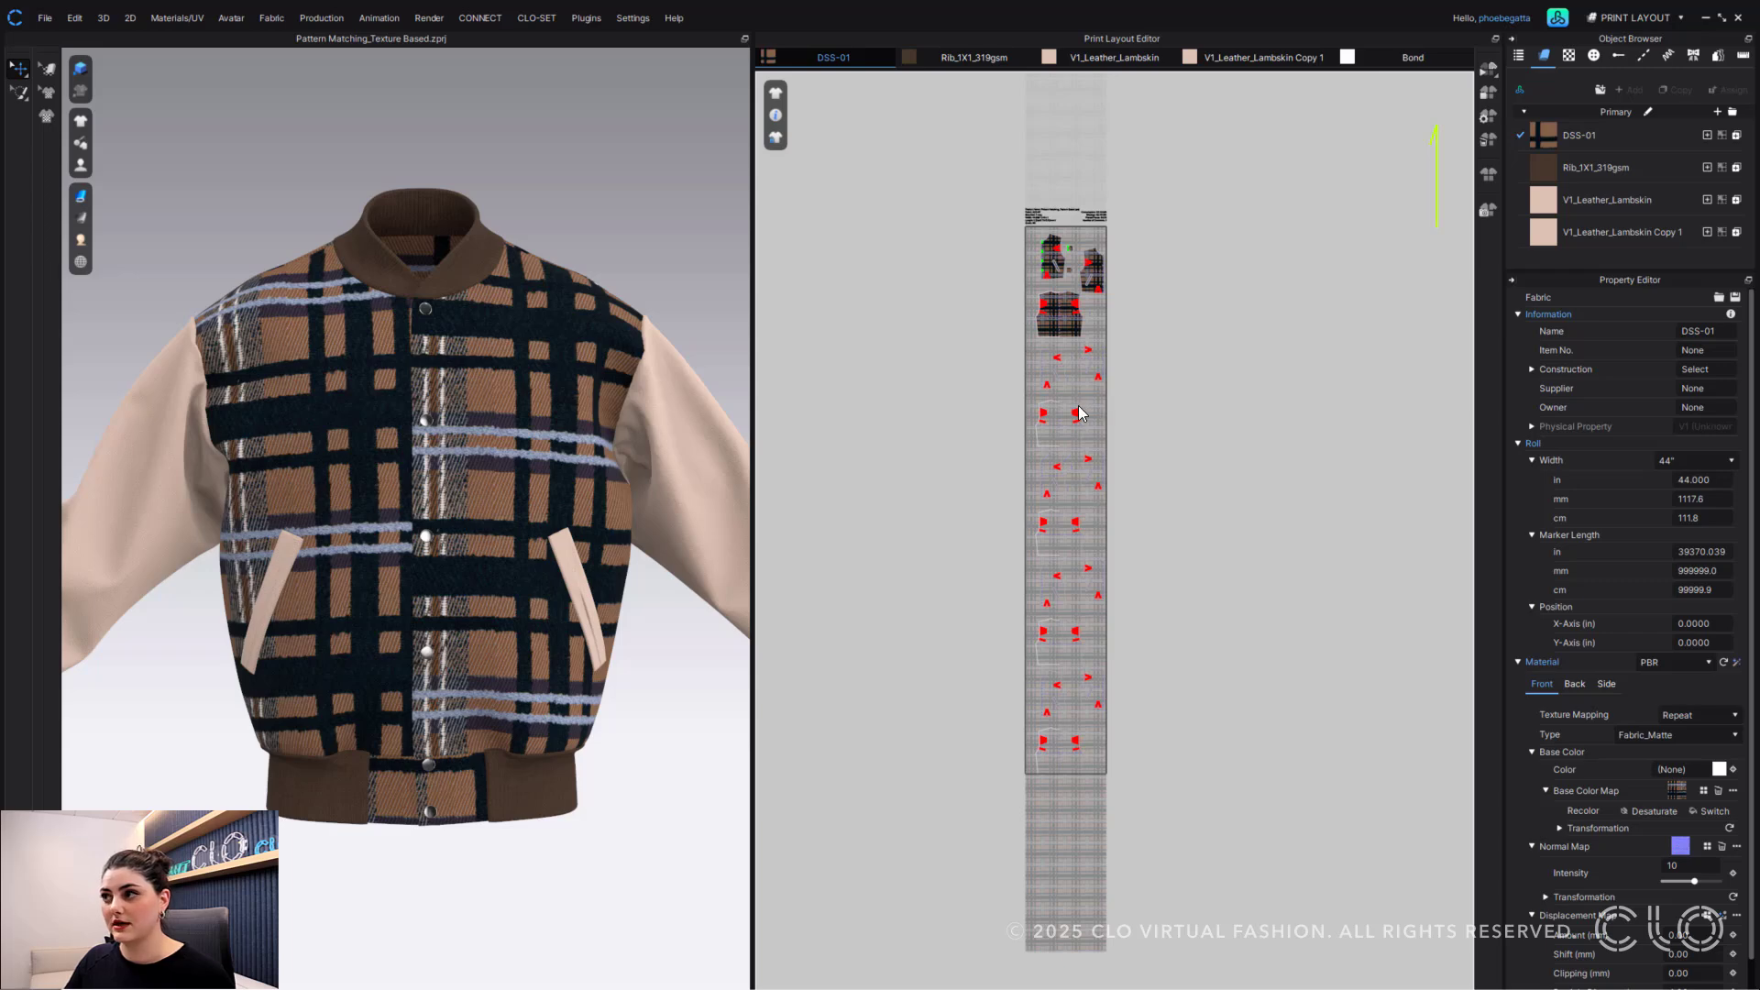
scroll(1077, 431, up, 8)
click(992, 370)
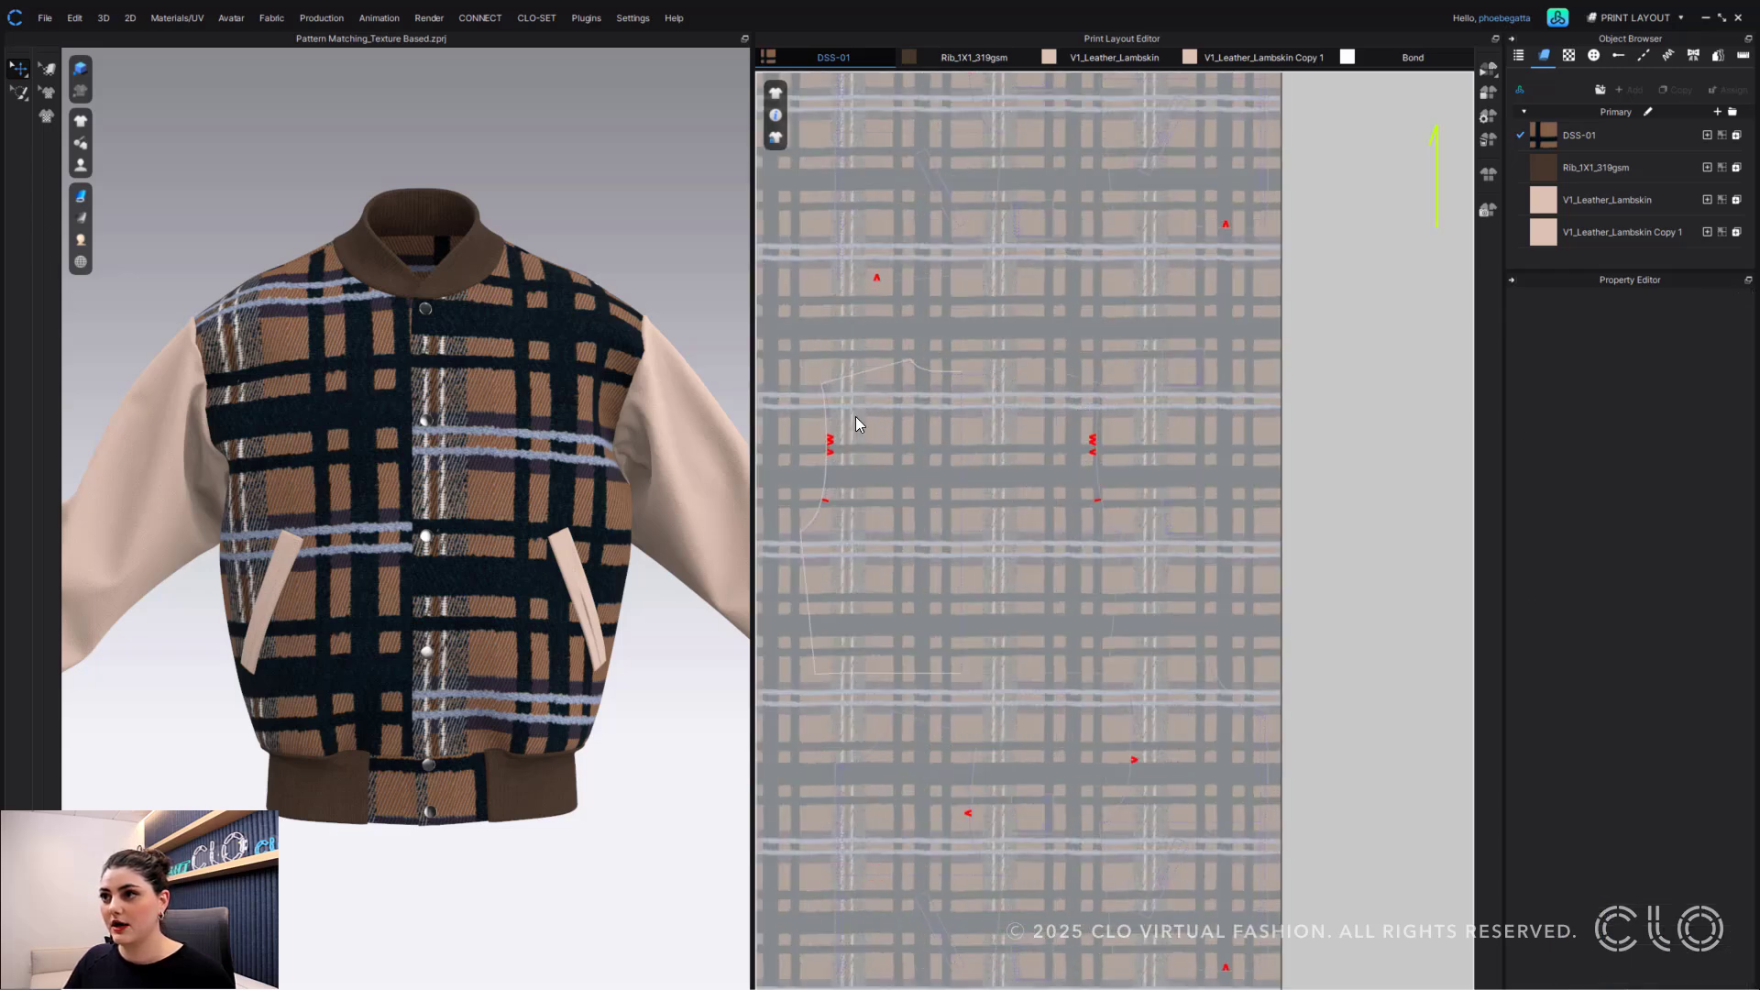
right_drag(854, 500, 1014, 675)
scroll(1014, 675, up, 2)
scroll(1033, 691, down, 3)
right_drag(1041, 503, 1006, 504)
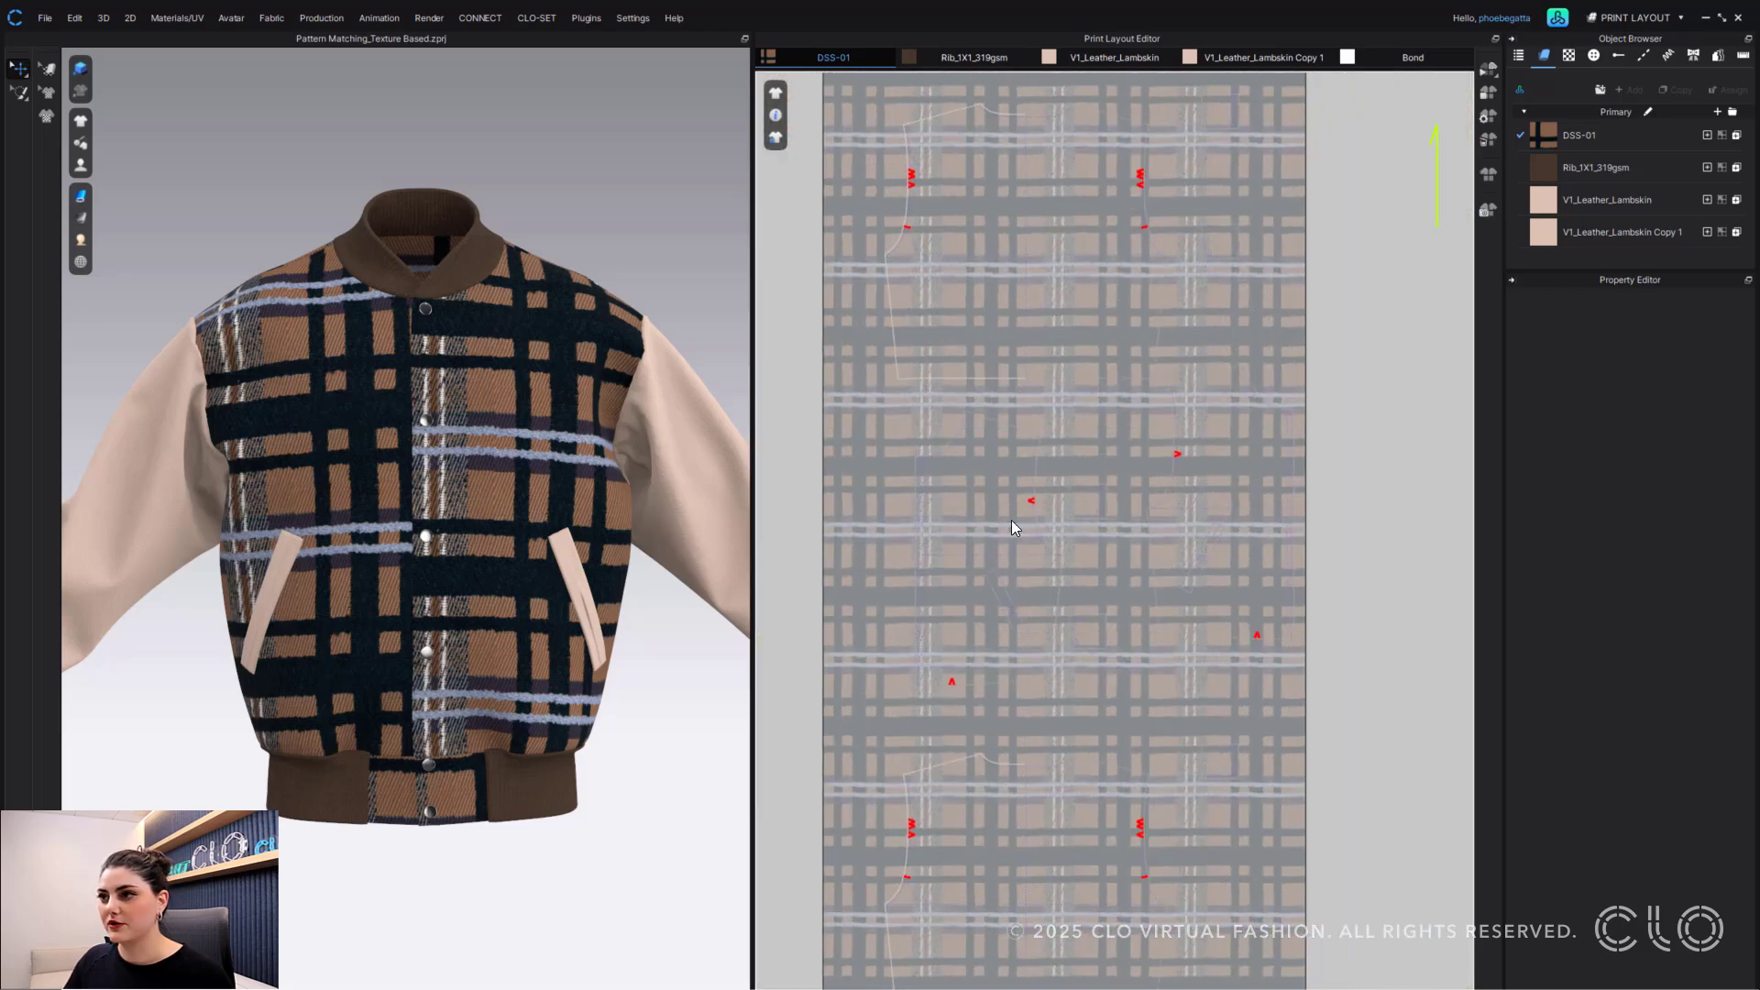
right_drag(1194, 330, 992, 683)
right_drag(1103, 627, 1098, 562)
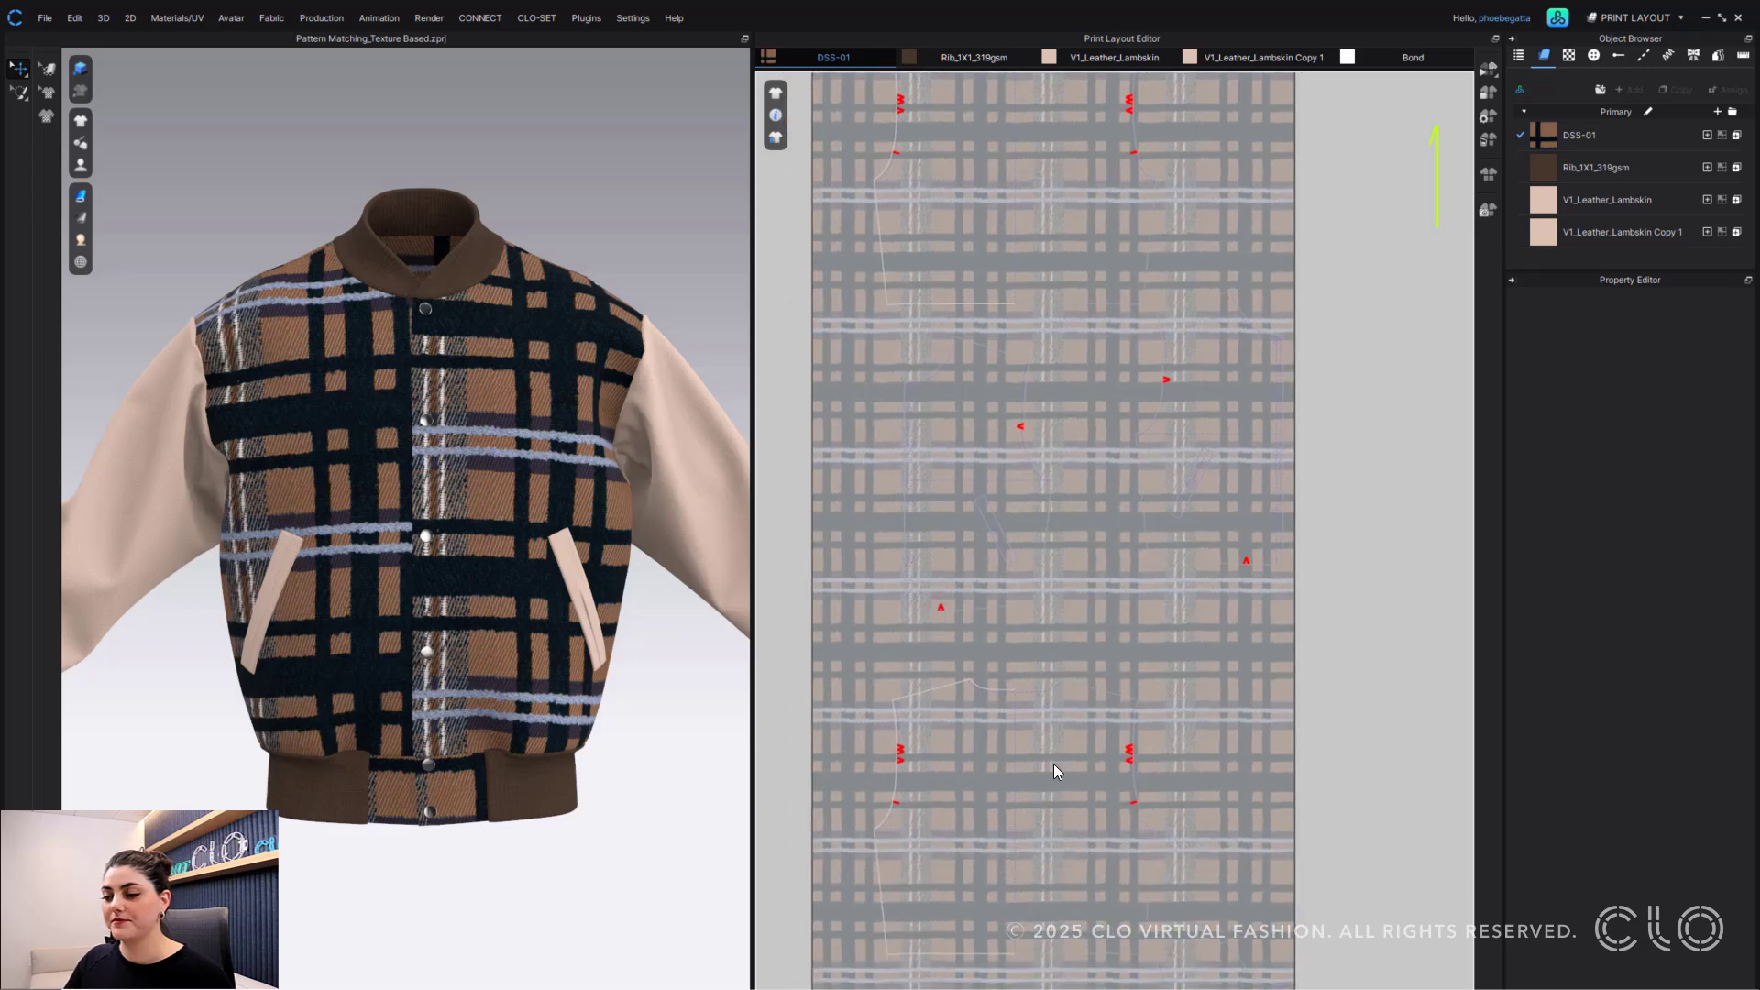
- Compare the first garment's nested pieces with the repeated sets along the full length of the DSS-01 marker
scroll(1053, 764, down, 5)
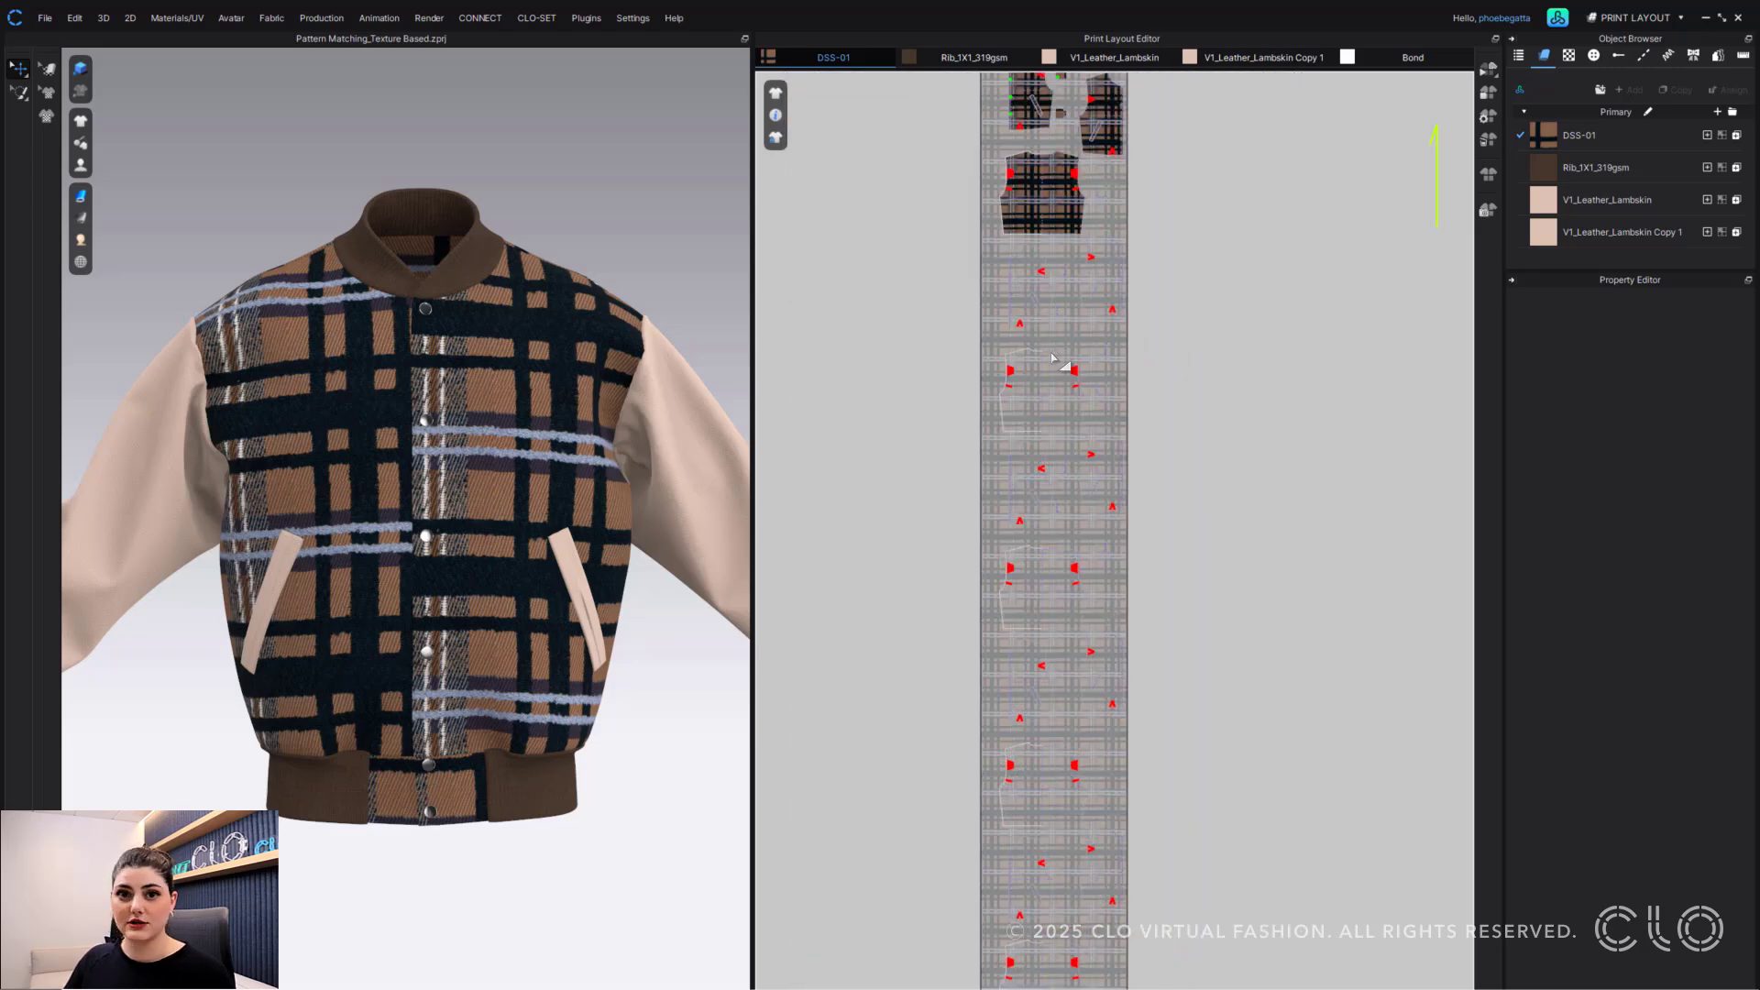
scroll(1028, 383, up, 3)
right_drag(1054, 367, 1026, 557)
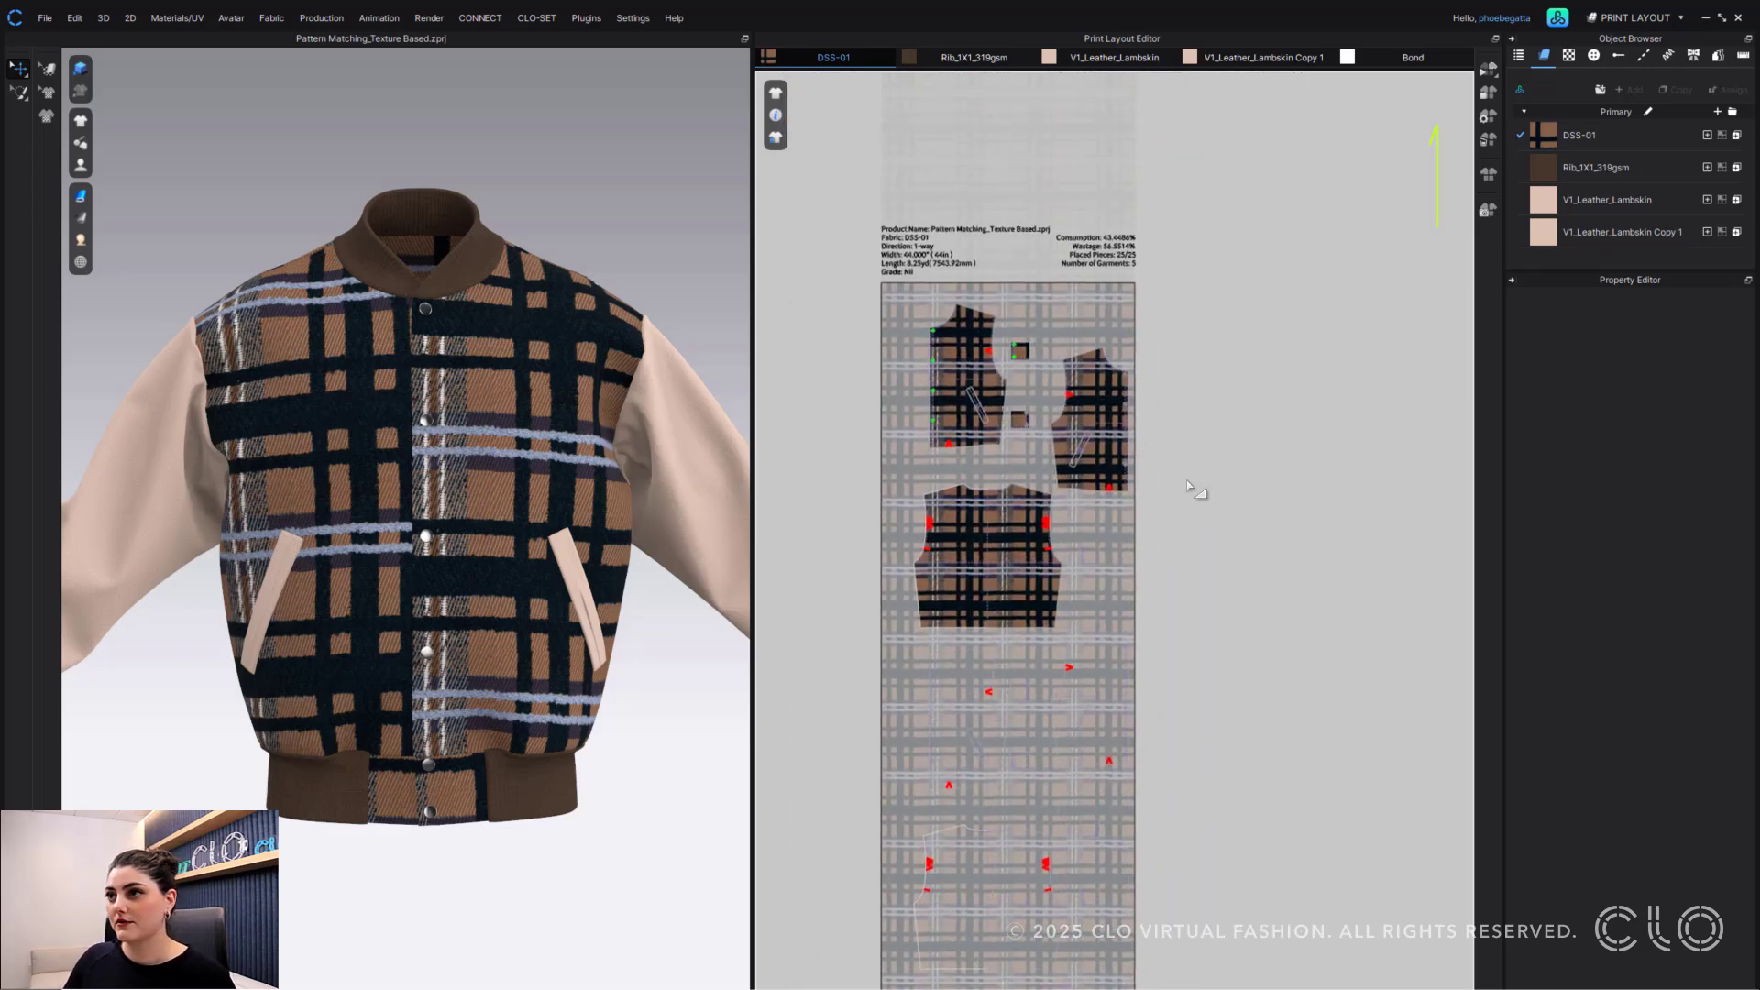
scroll(1214, 409, down, 3)
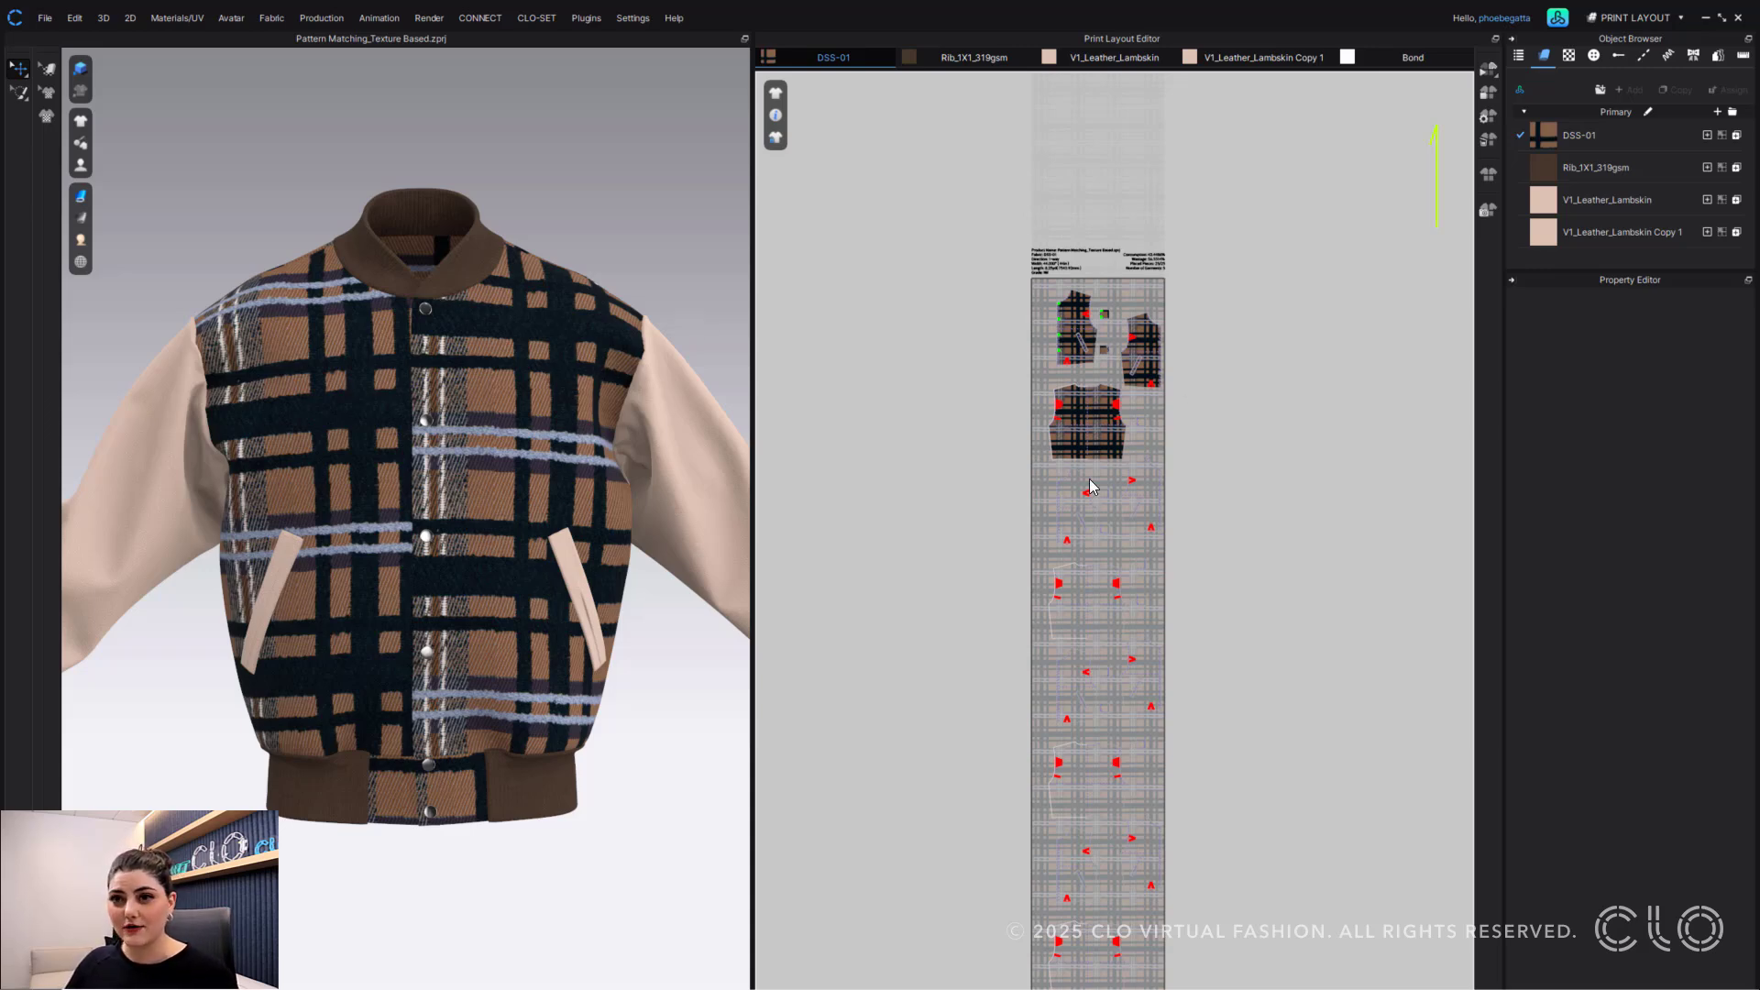
scroll(1283, 713, up, 3)
scroll(1281, 713, down, 2)
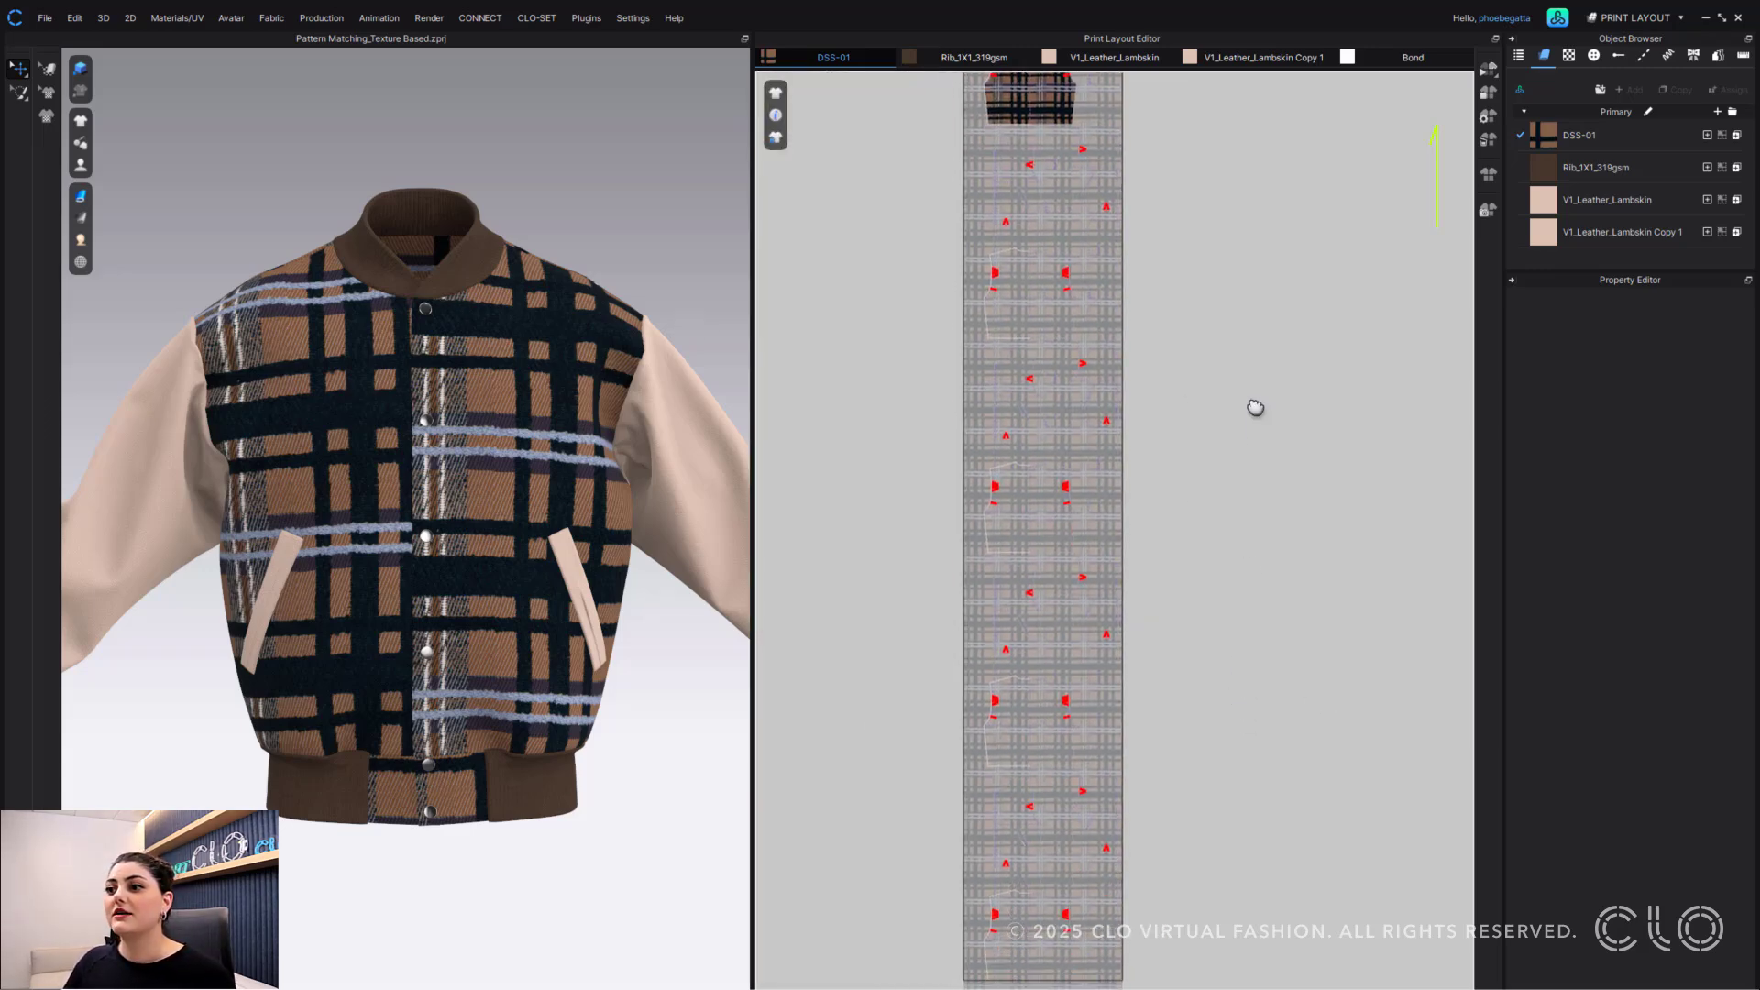
scroll(1277, 499, down, 3)
middle_drag(1235, 611, 1222, 510)
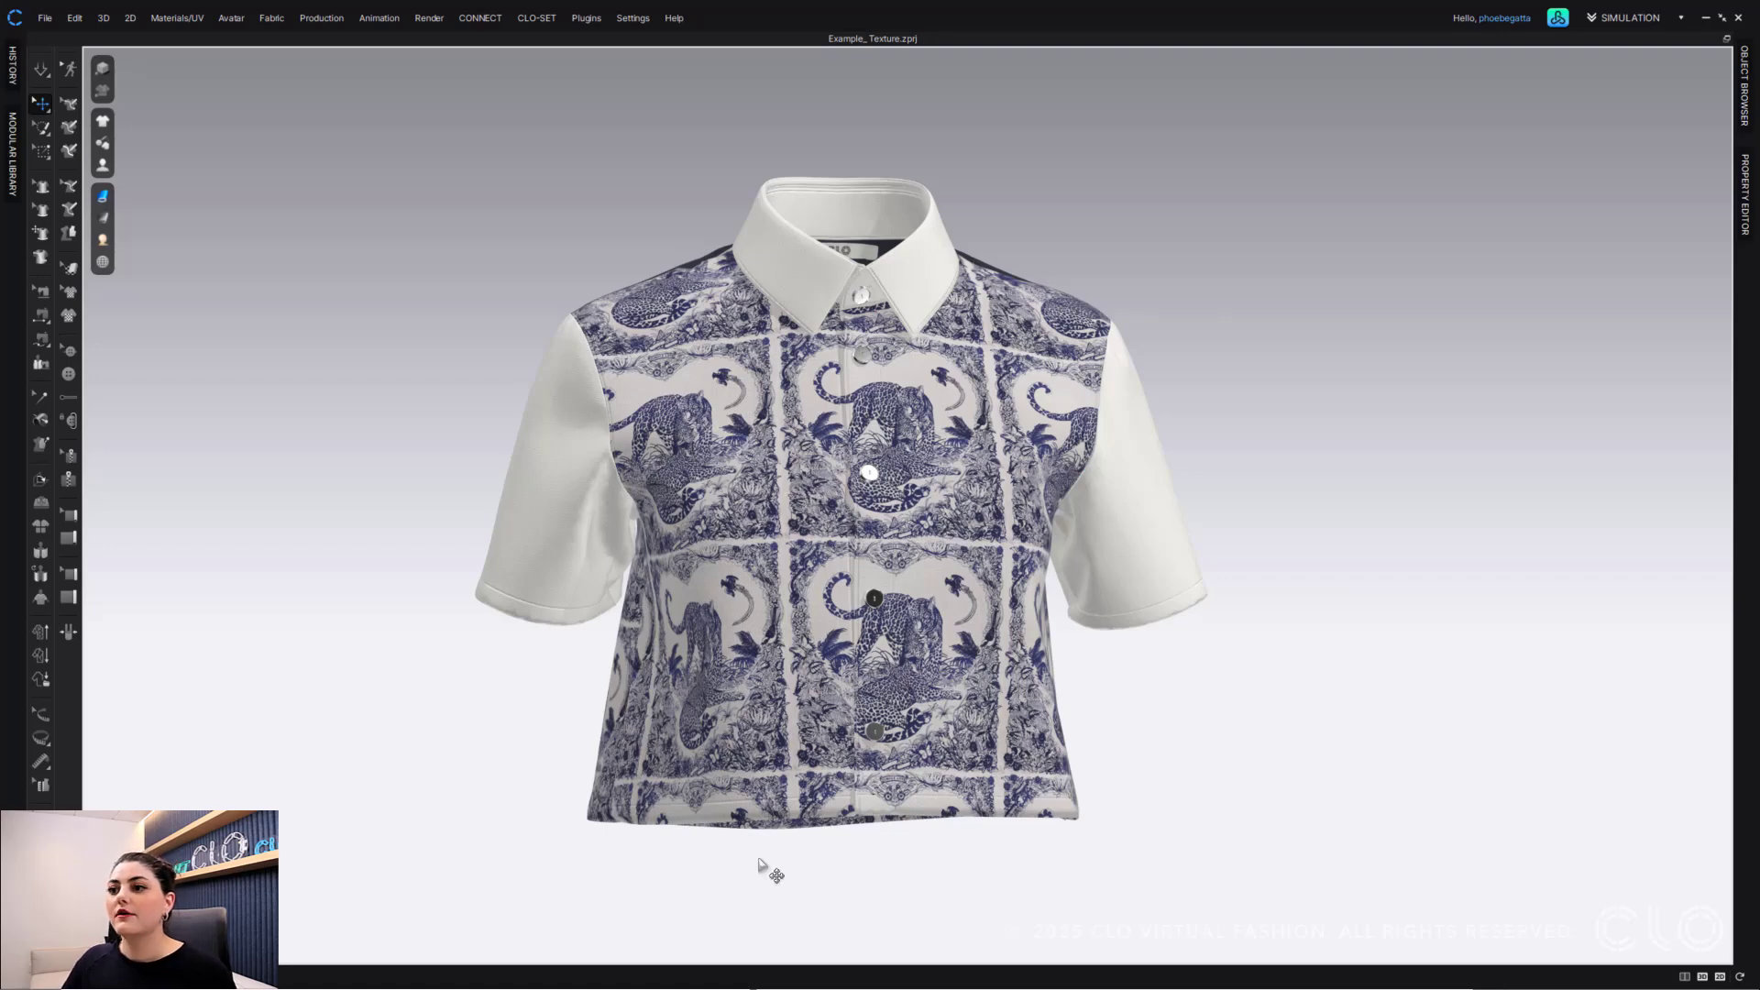
- Select the leopard-print body and placket pieces of the shirt and review the Pattern Matching options in their properties
scroll(889, 437, up, 5)
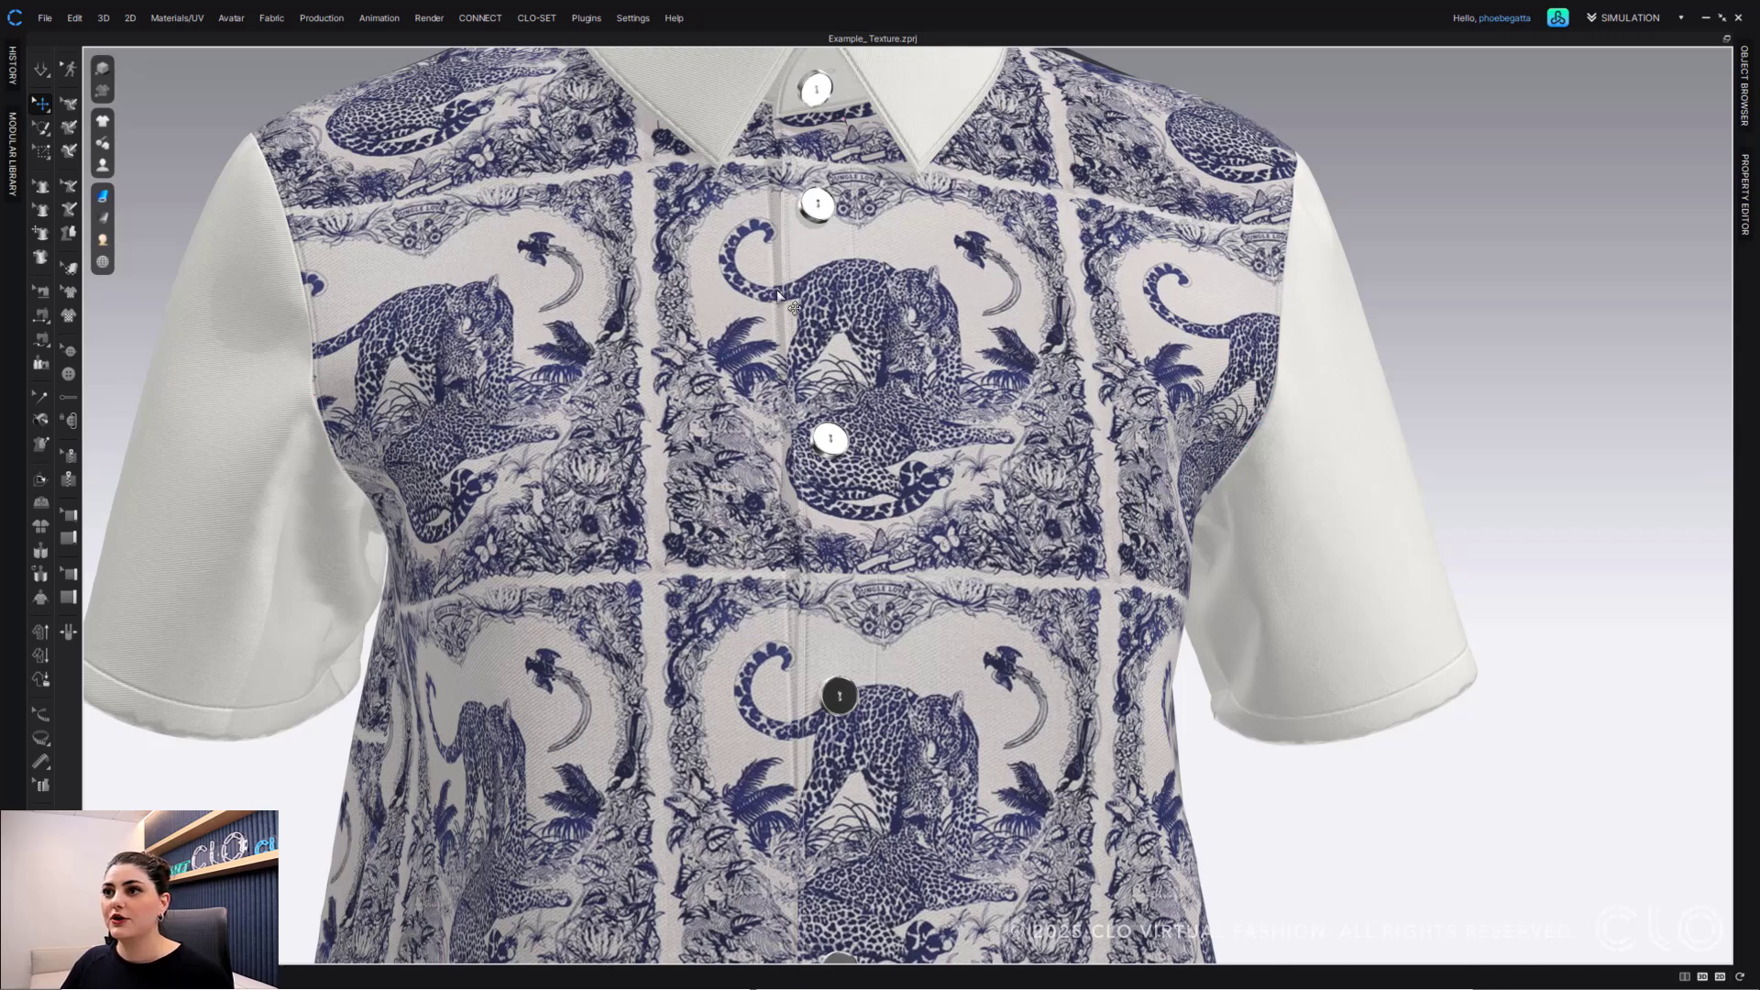
scroll(825, 624, down, 4)
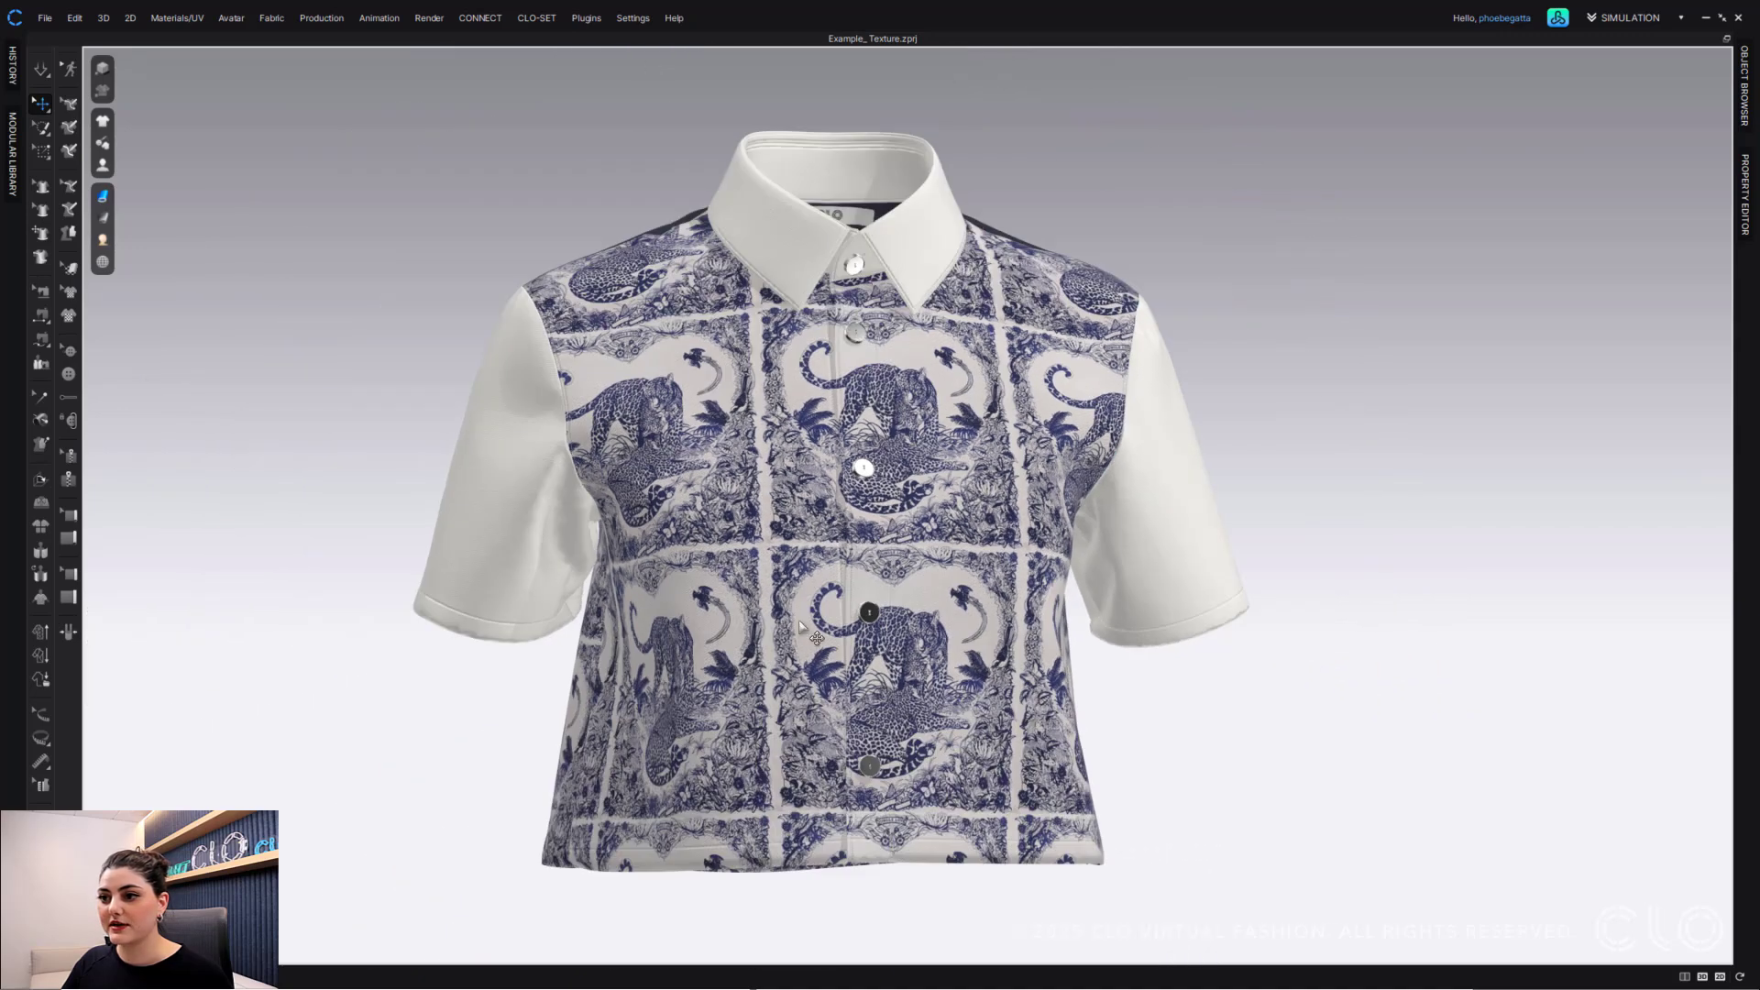
click(932, 440)
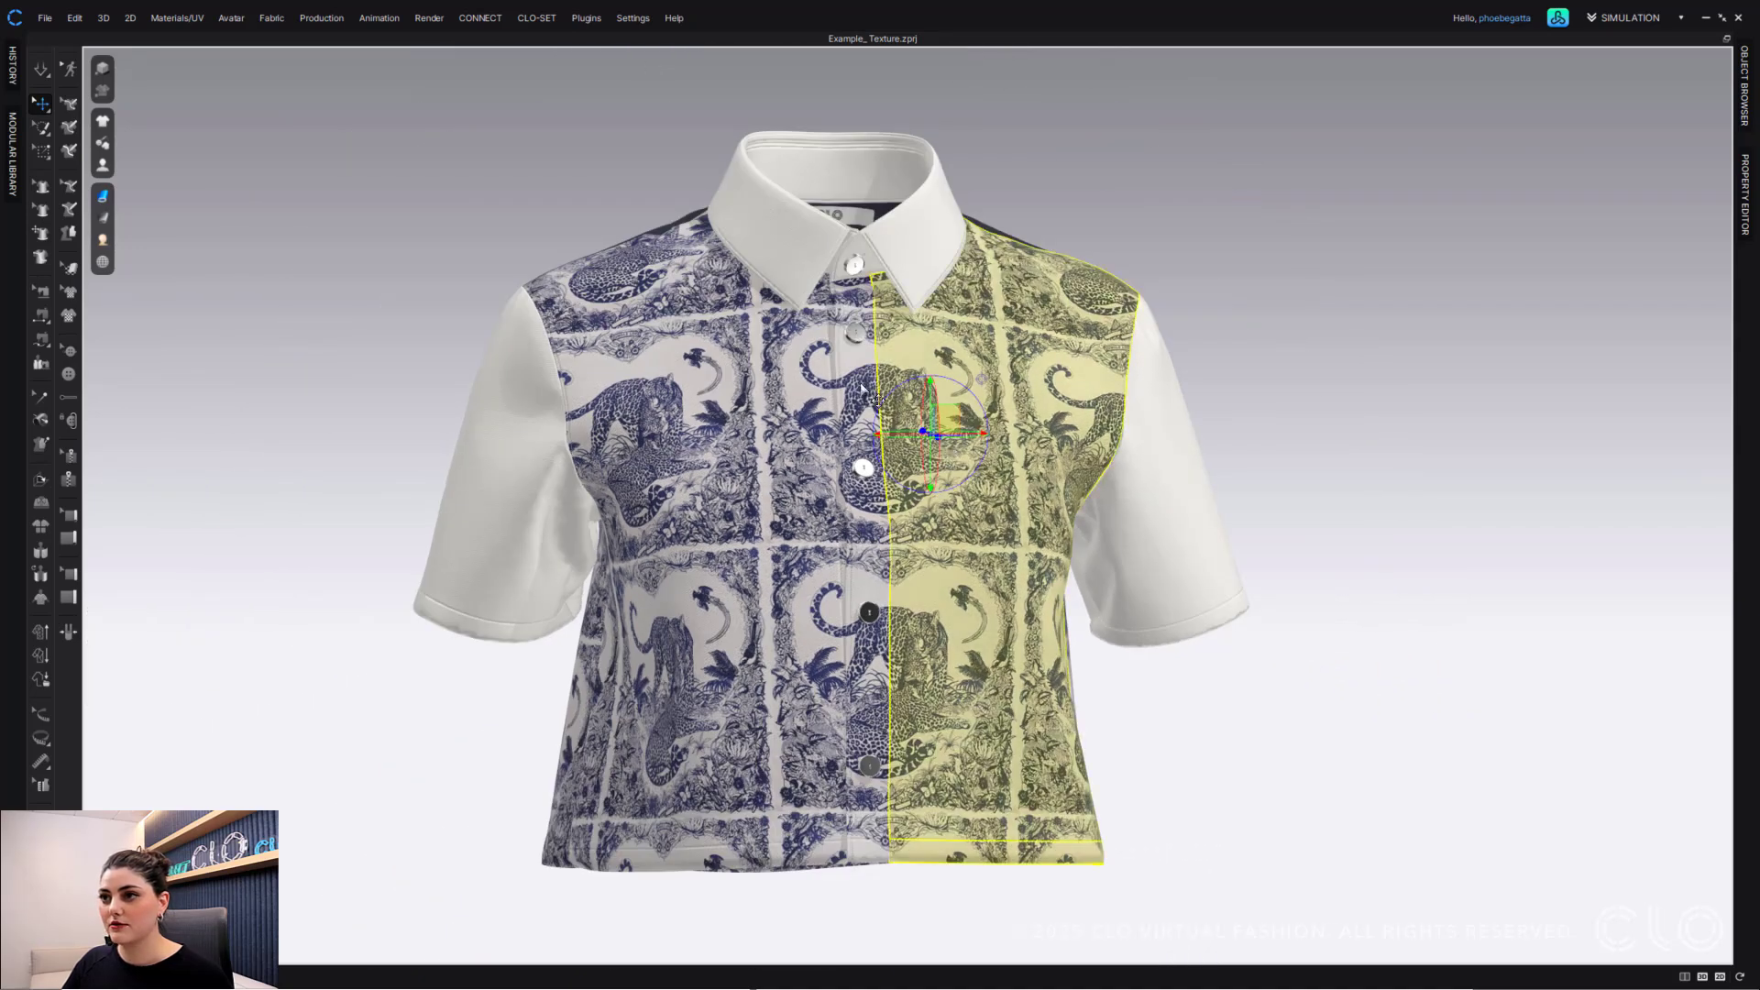
shift+click(828, 325)
shift+click(746, 355)
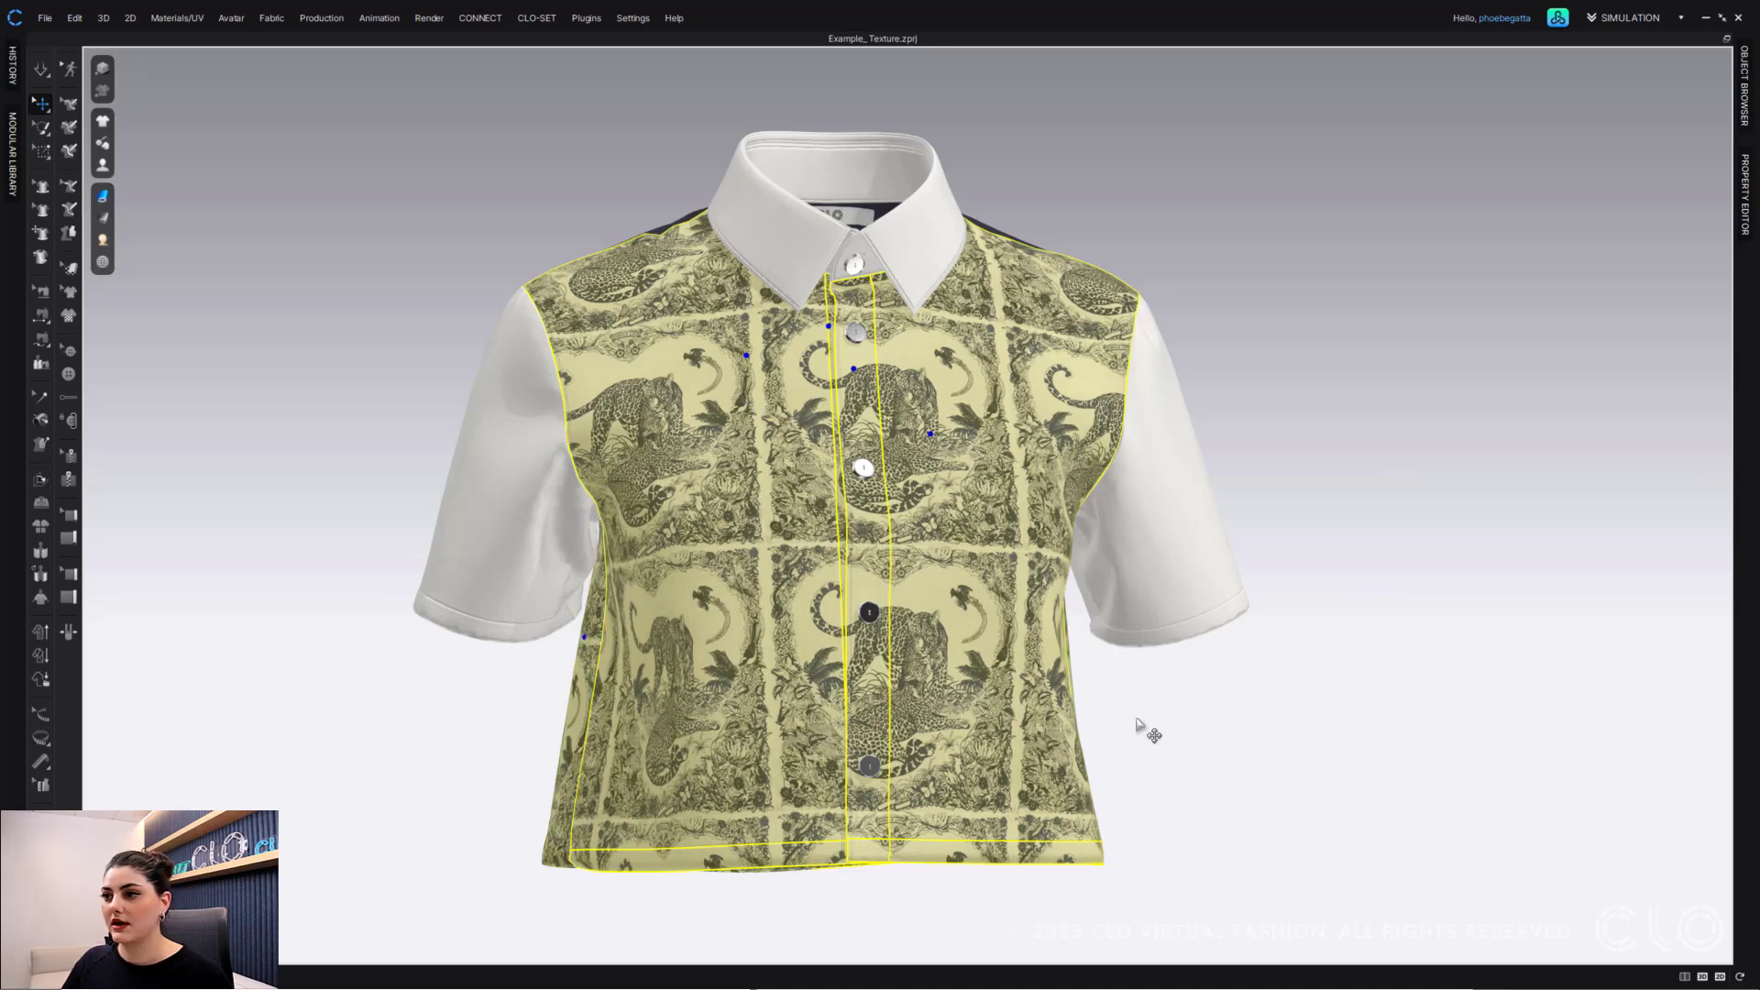
mouse_move(1161, 733)
right_down()
mouse_move(849, 736)
mouse_move(899, 718)
mouse_move(1190, 730)
mouse_move(1155, 727)
right_up()
click(1745, 194)
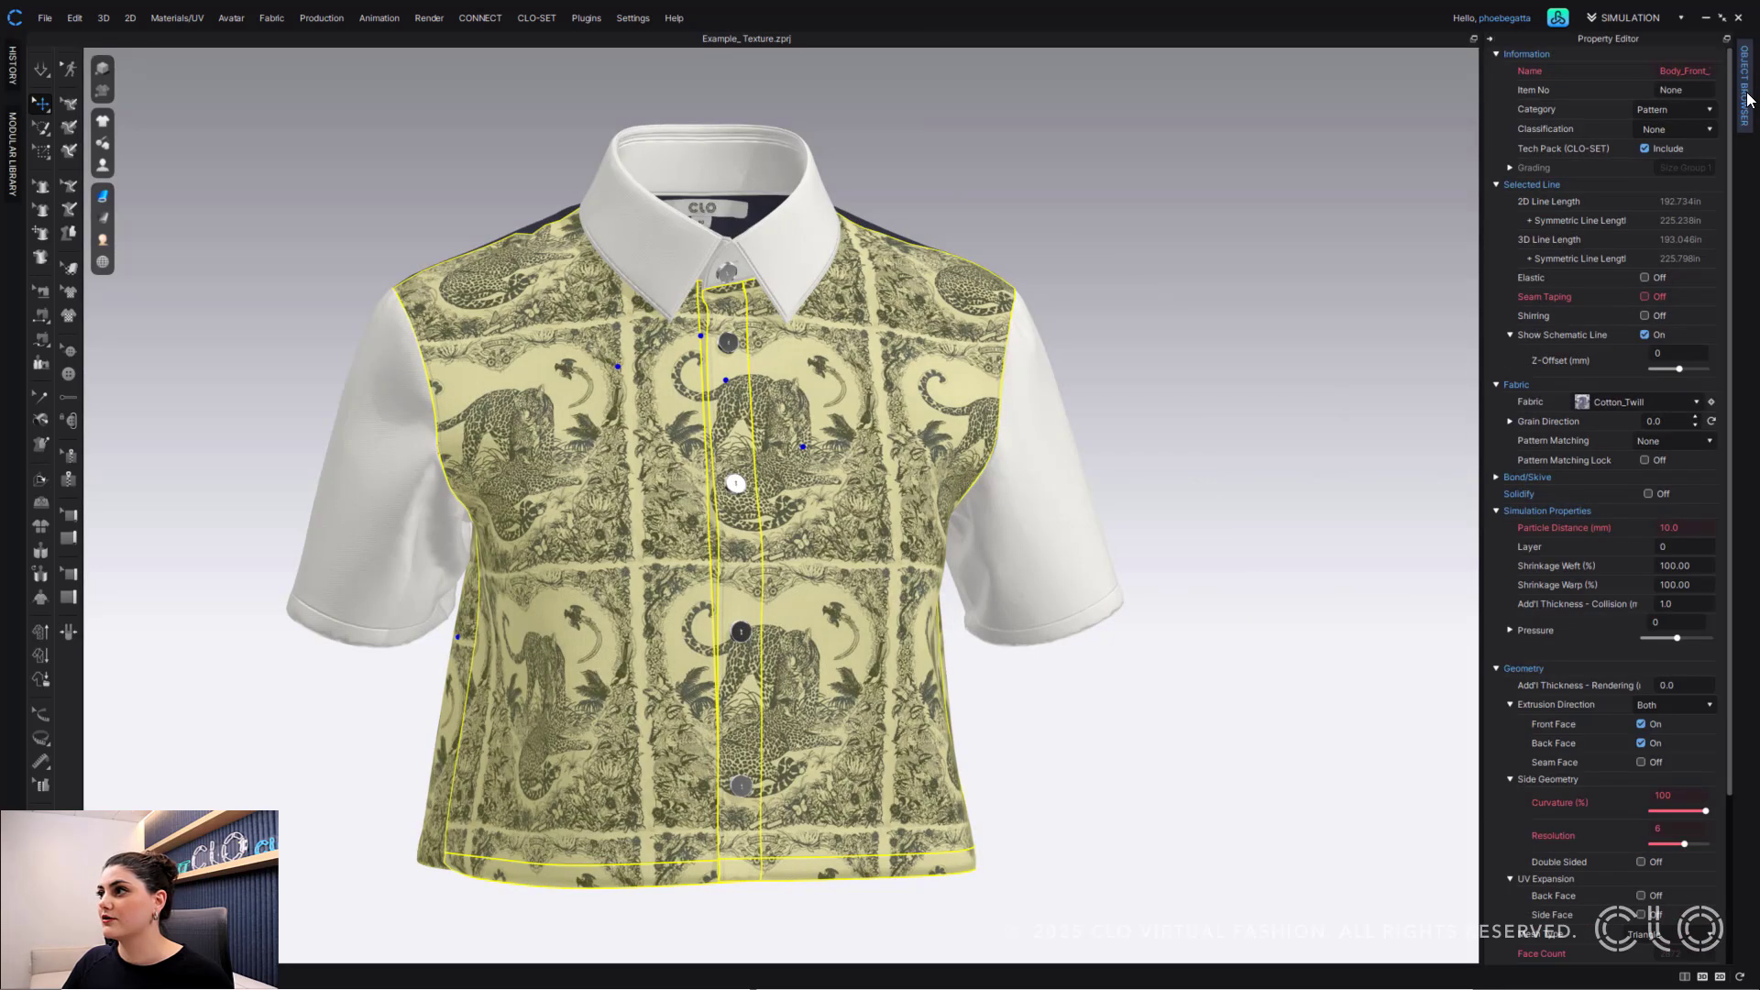
click(1671, 446)
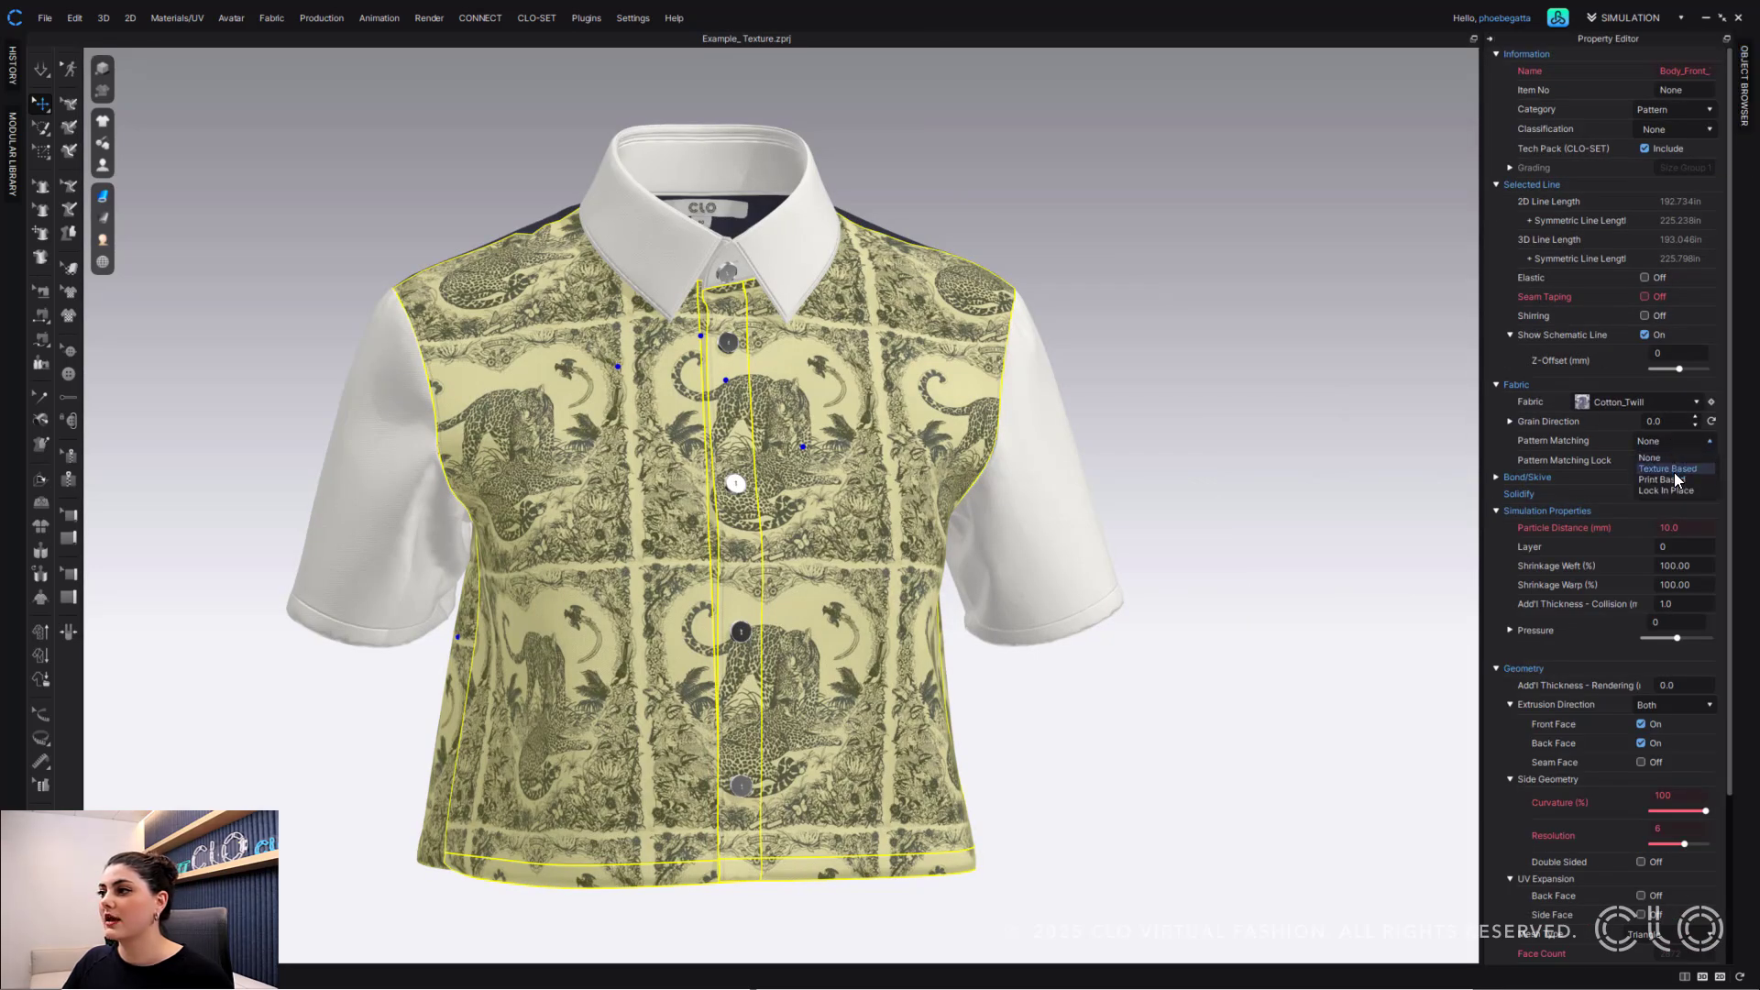
click(1674, 478)
click(1319, 421)
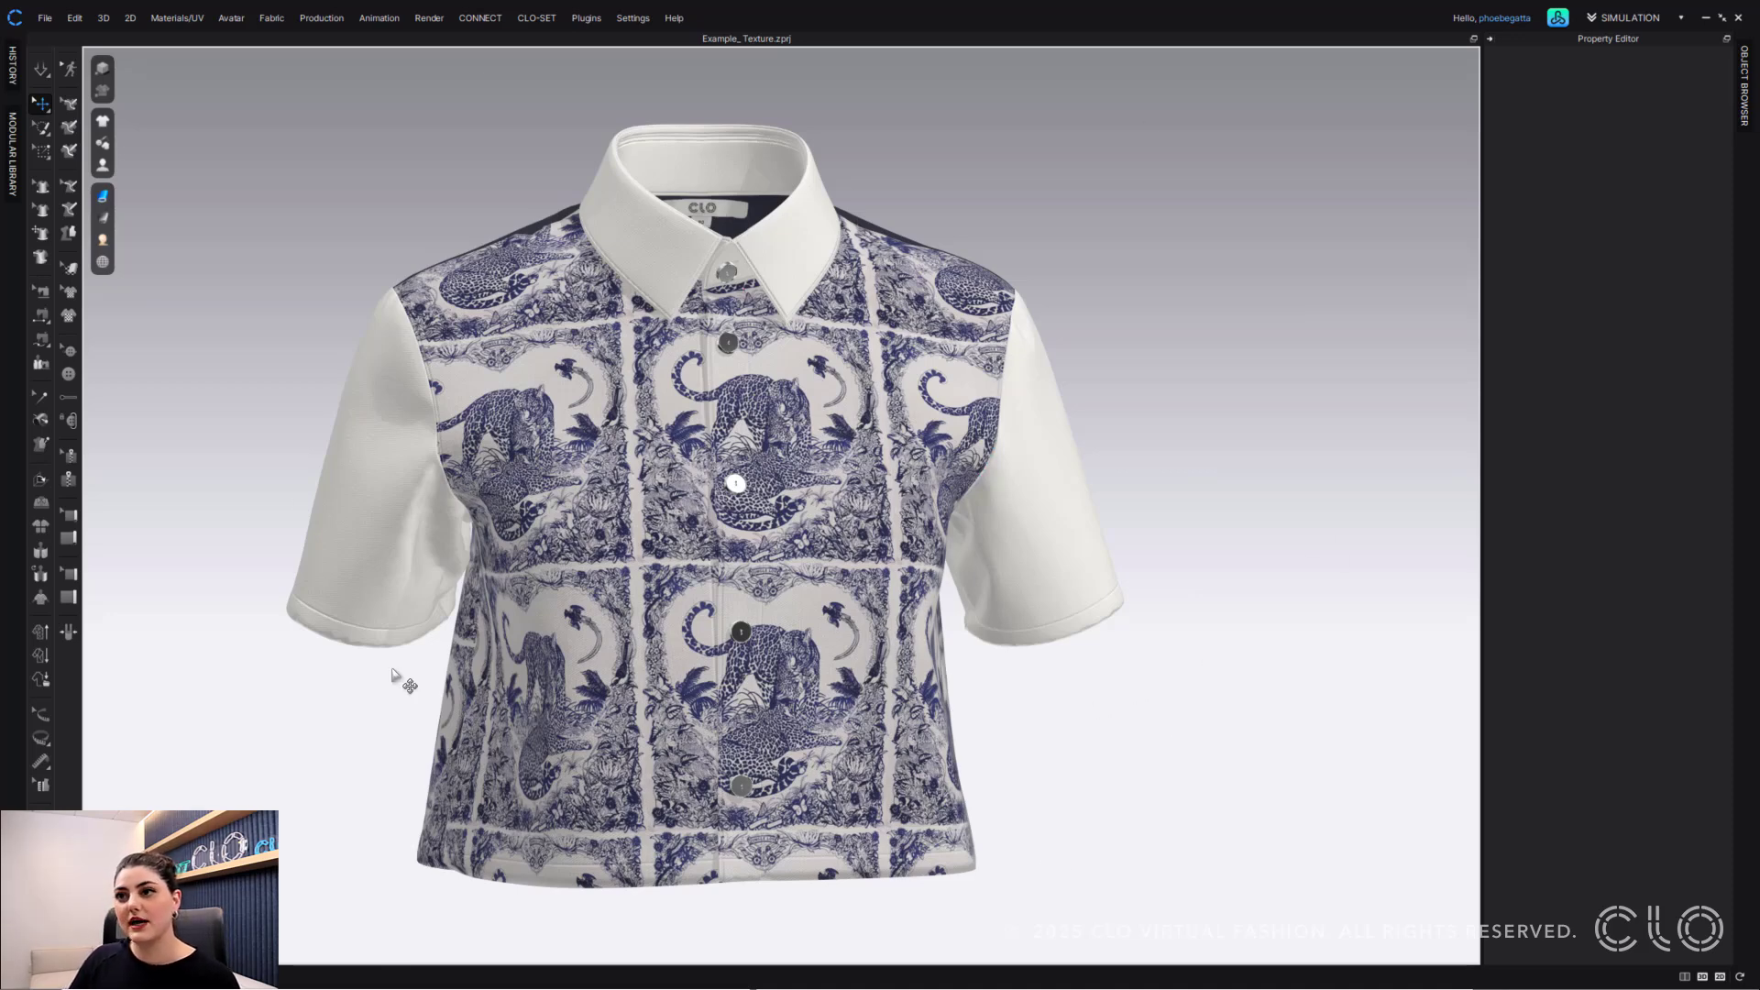
- Switch to Print Layout mode and show the whole Cotton_Twill marker of the shirt
click(1631, 17)
click(1650, 50)
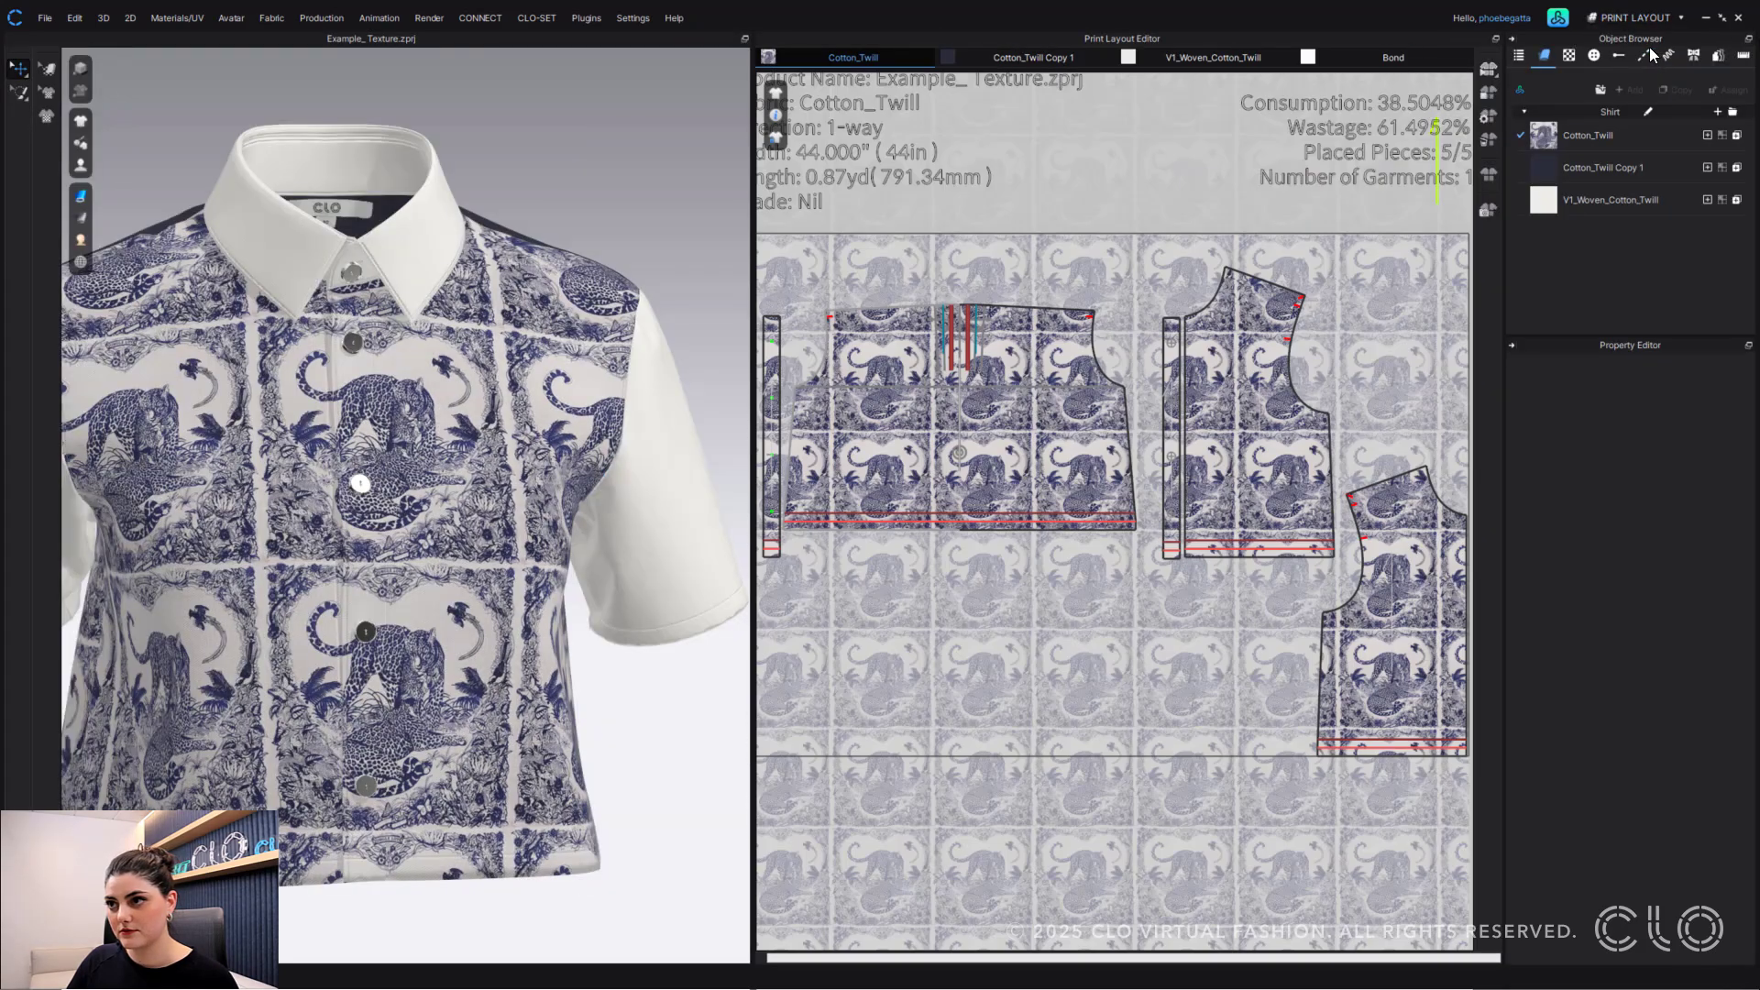
scroll(1156, 614, down, 3)
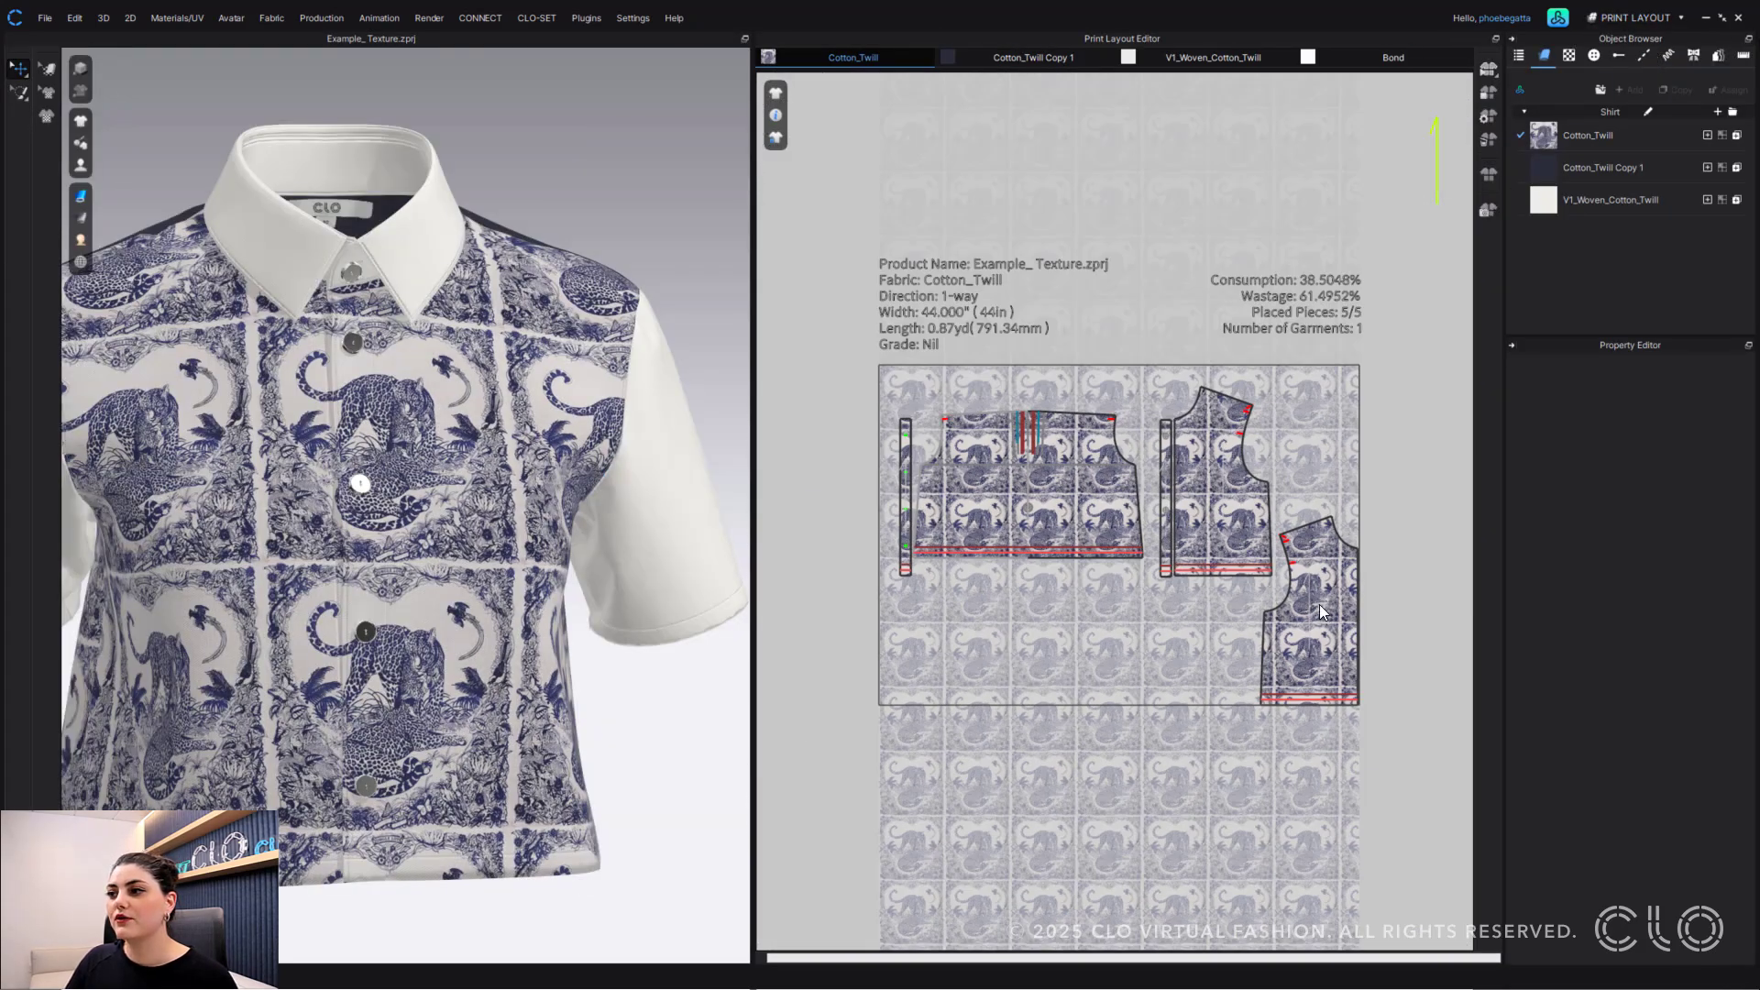
- Set Pattern Matching to Texture Based for both fronts, the back and the placket pieces on the Cotton_Twill marker
click(1338, 611)
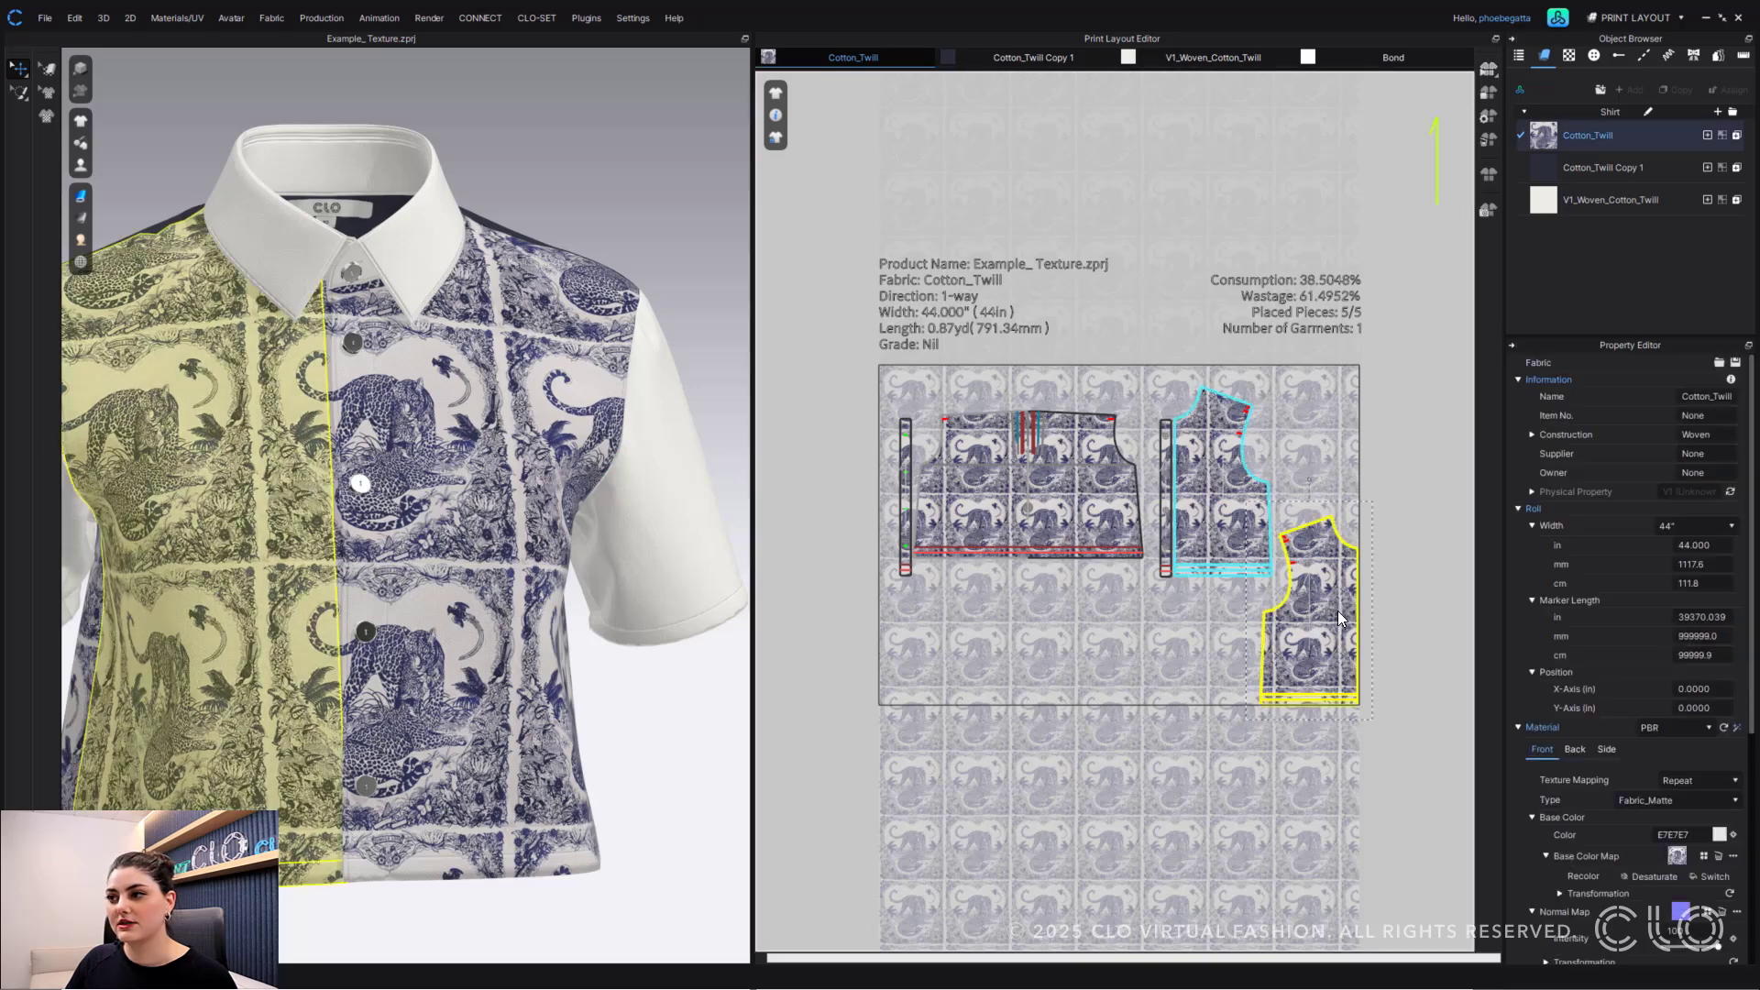
shift+click(1191, 518)
shift+click(1059, 473)
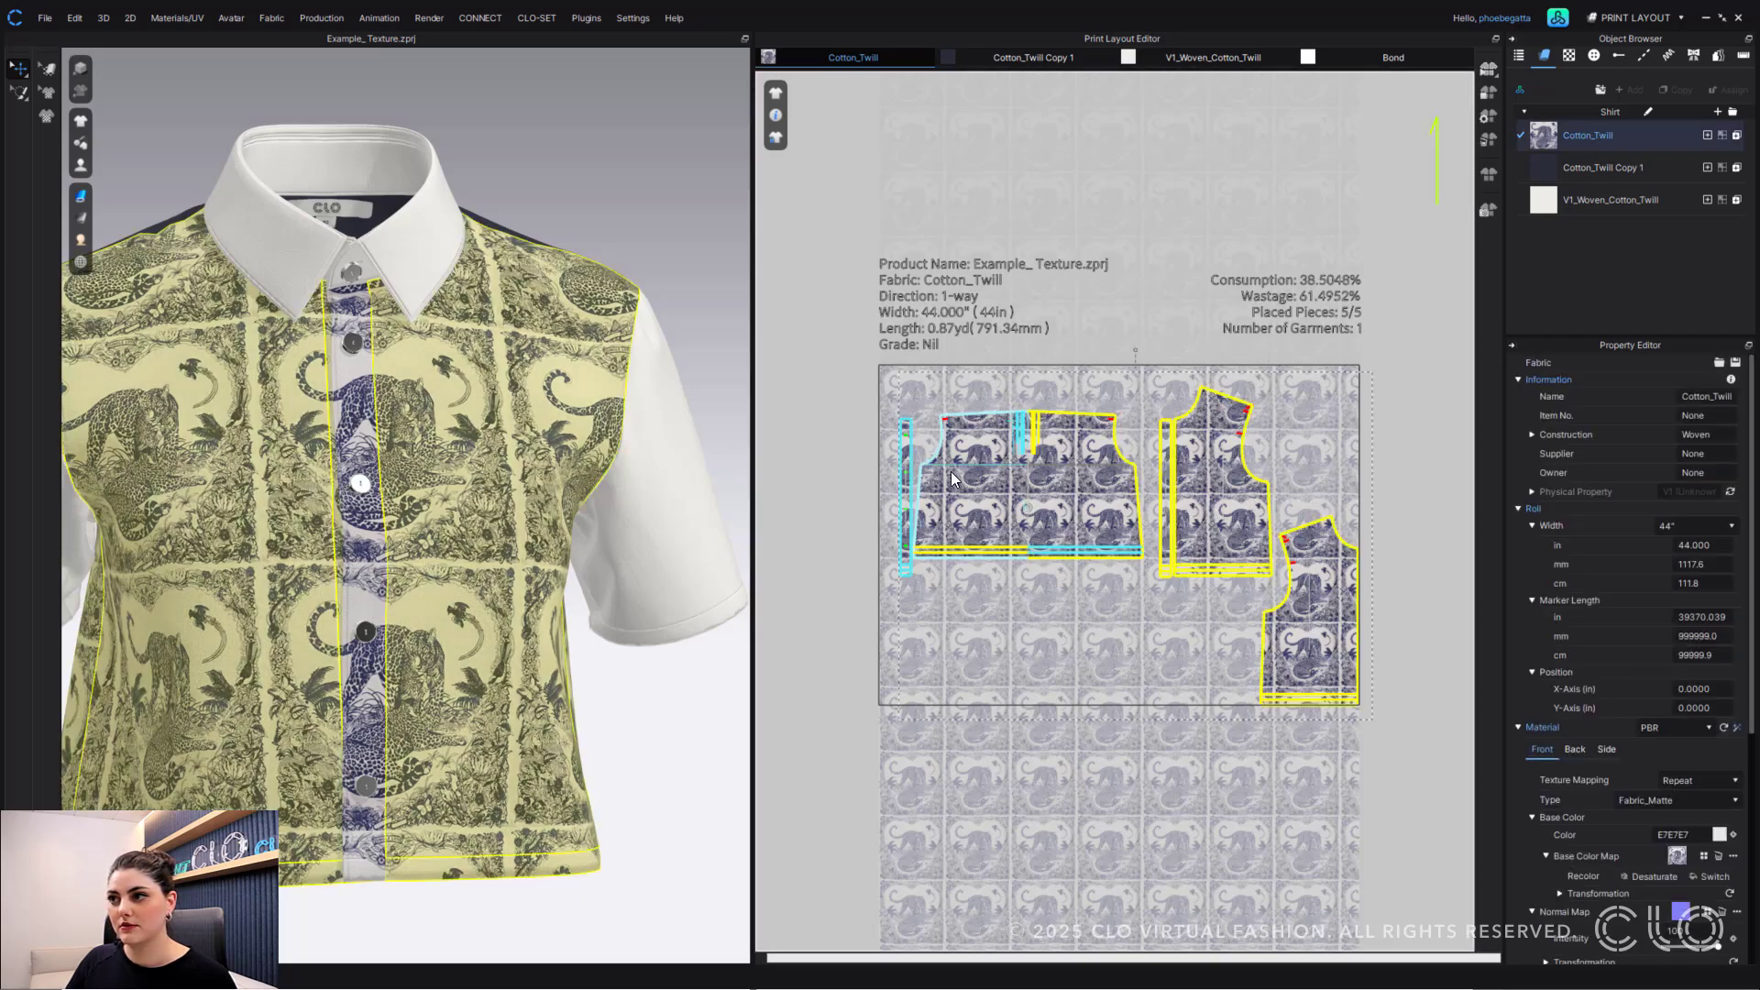
shift+click(908, 461)
right_click(908, 455)
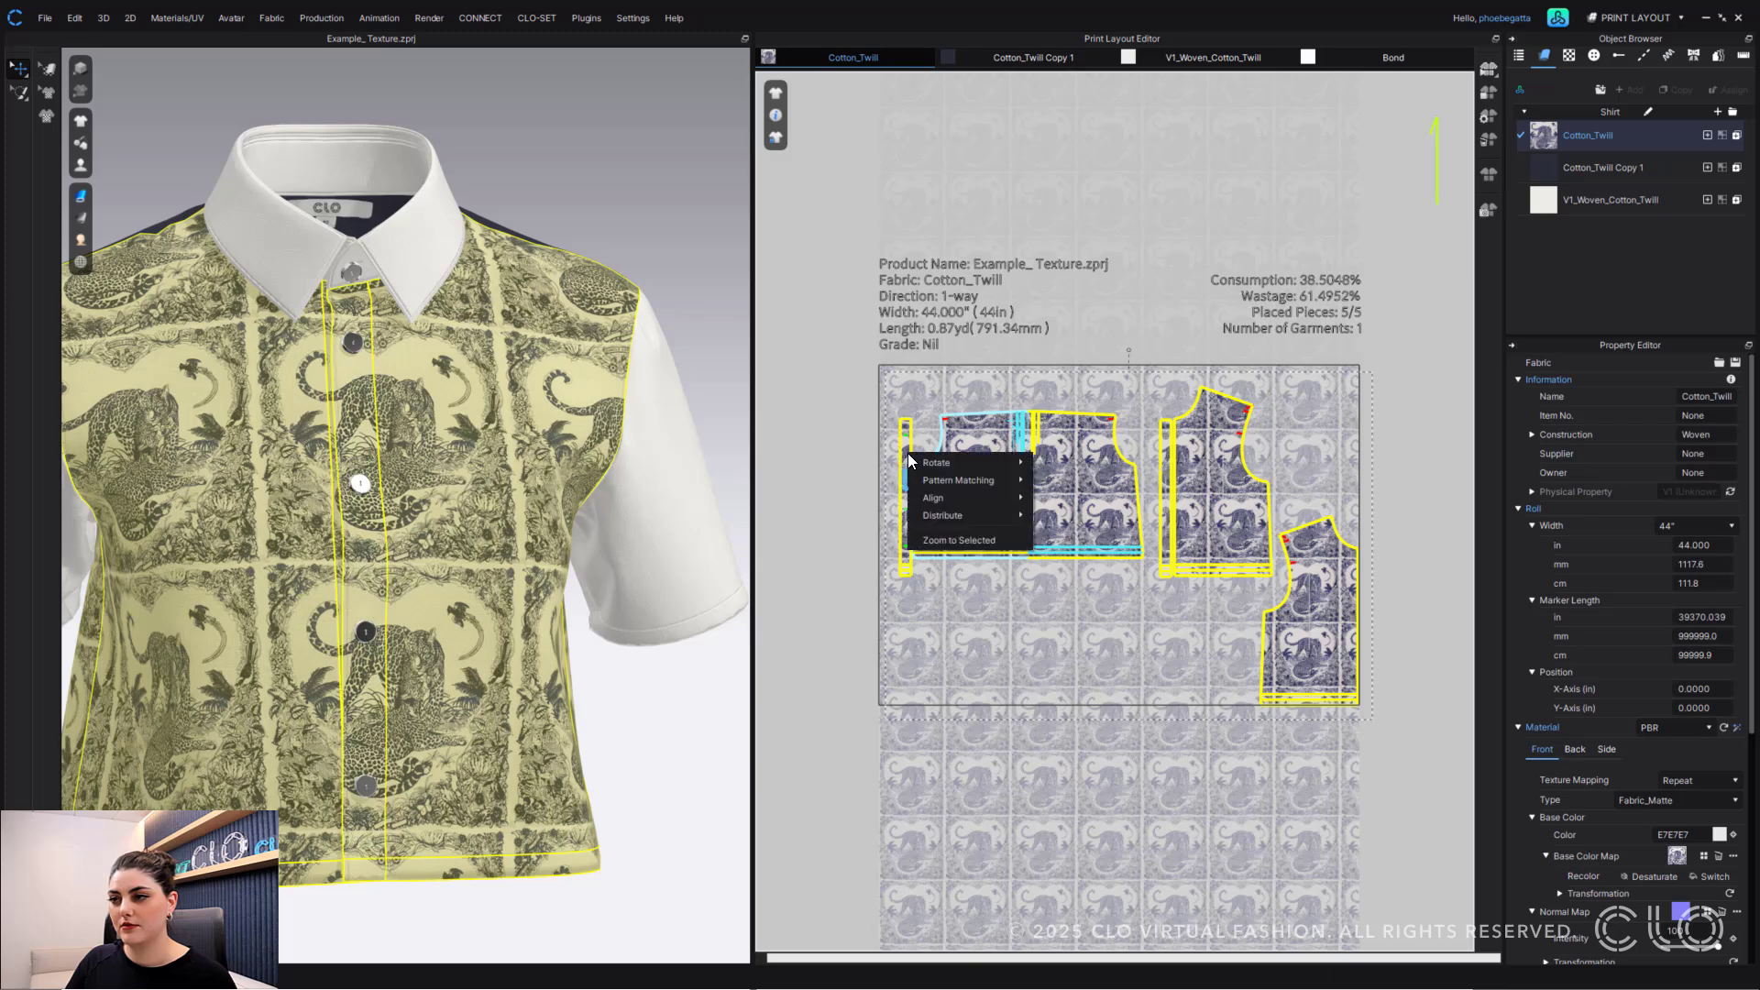
mouse_move(970, 483)
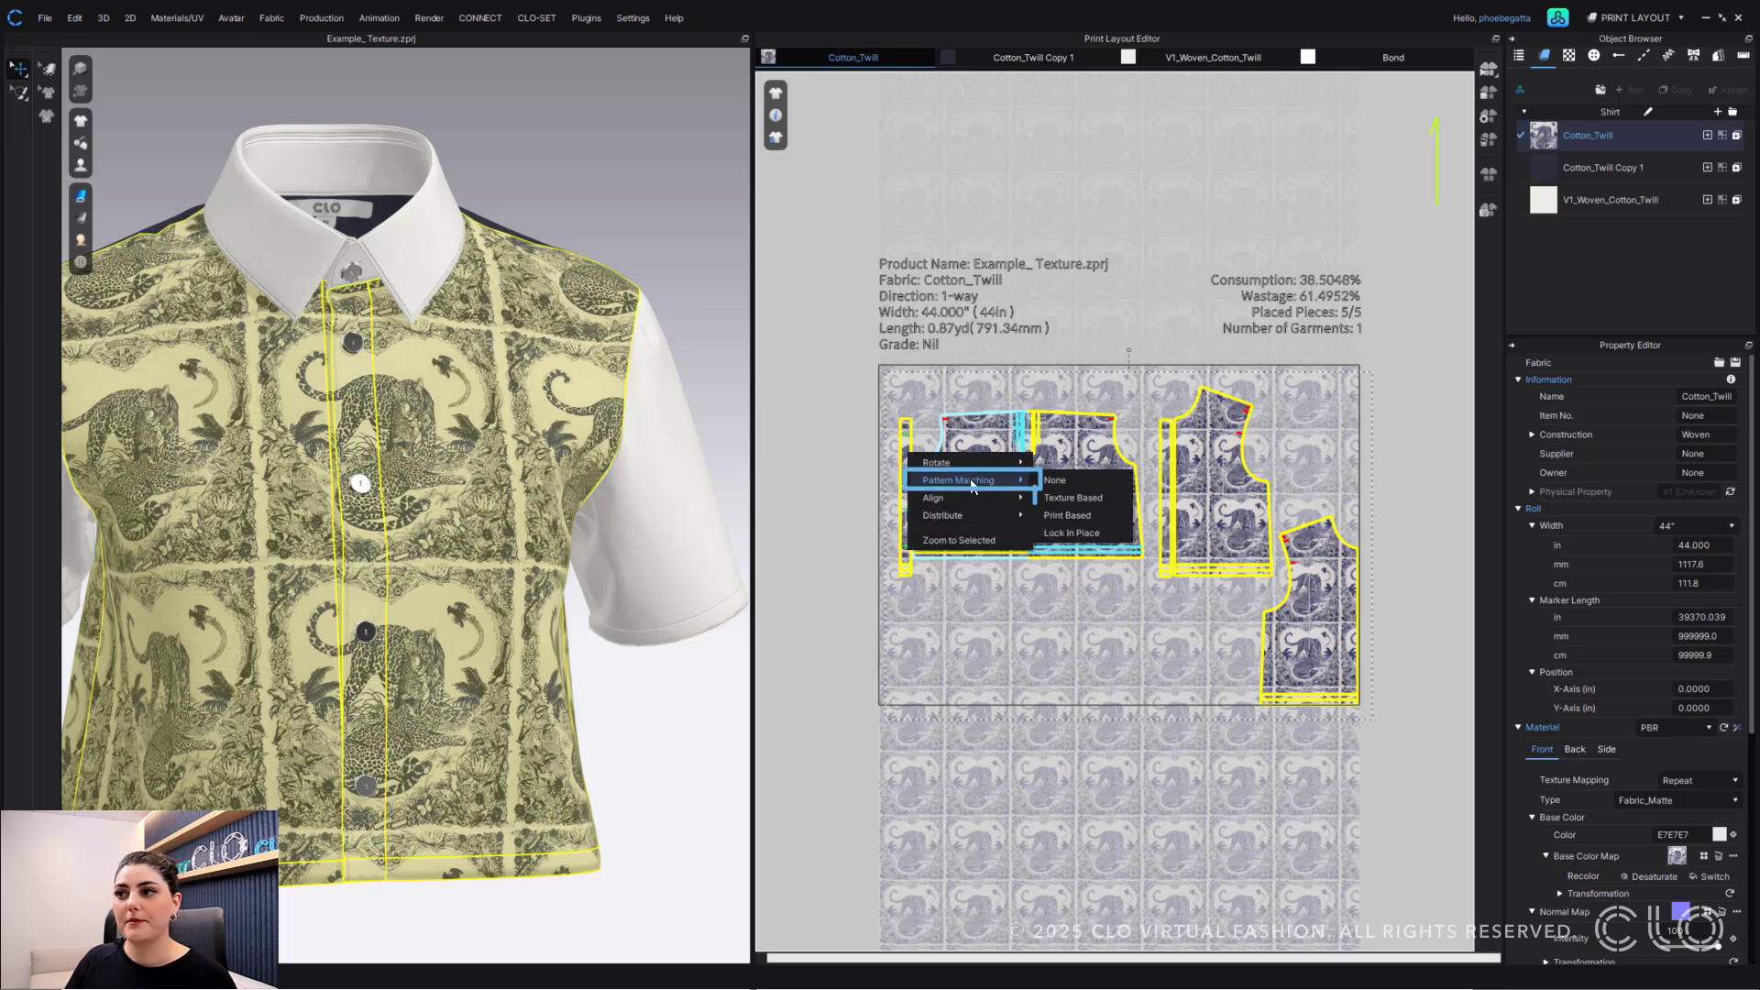
click(1103, 495)
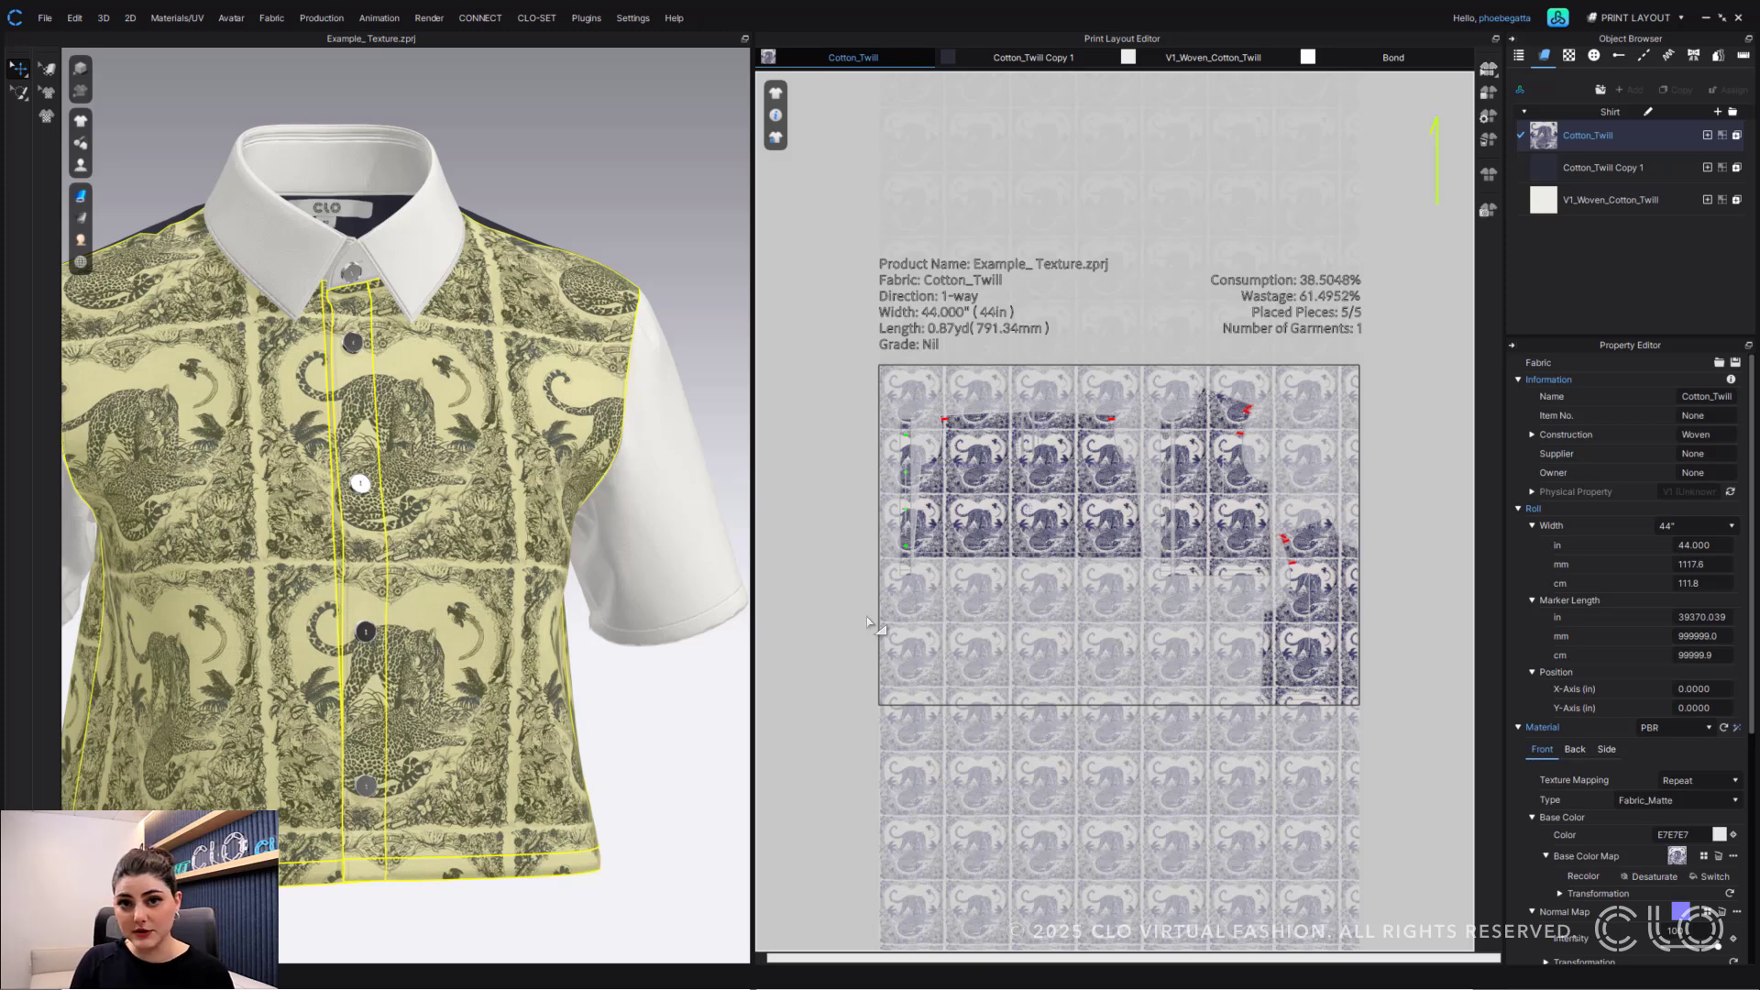
- Unlock all pattern outlines on the Cotton_Twill marker
right_click(977, 515)
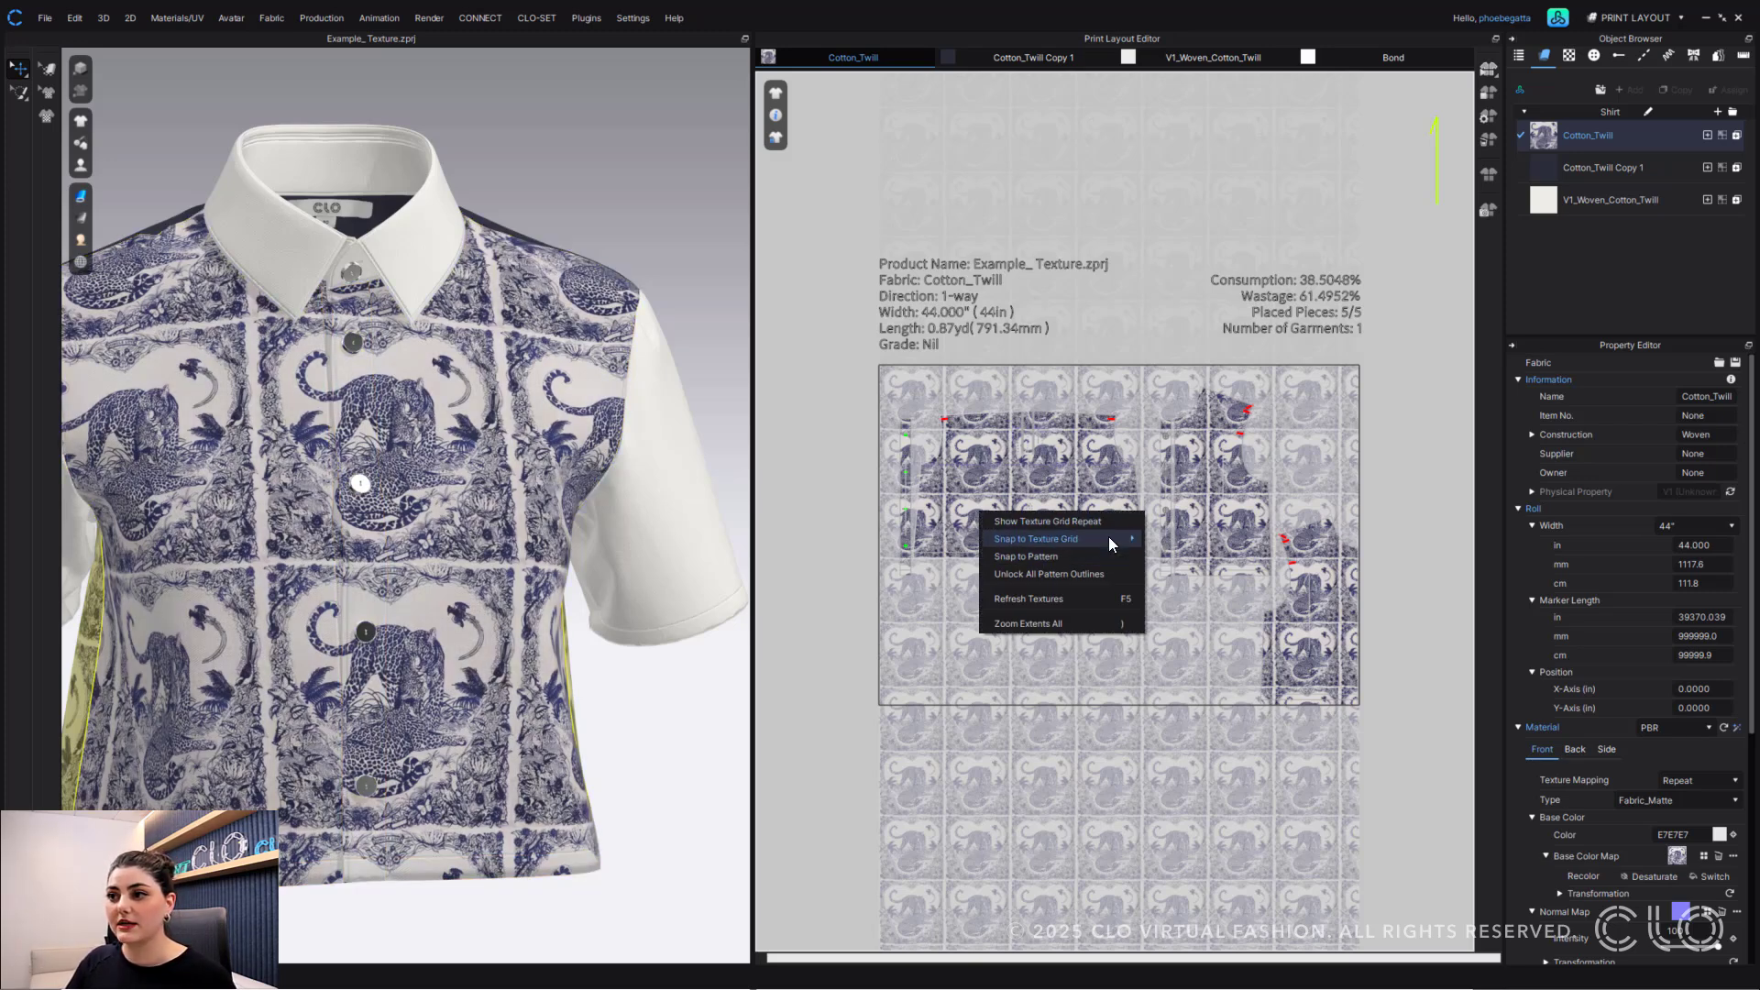
mouse_move(1109, 539)
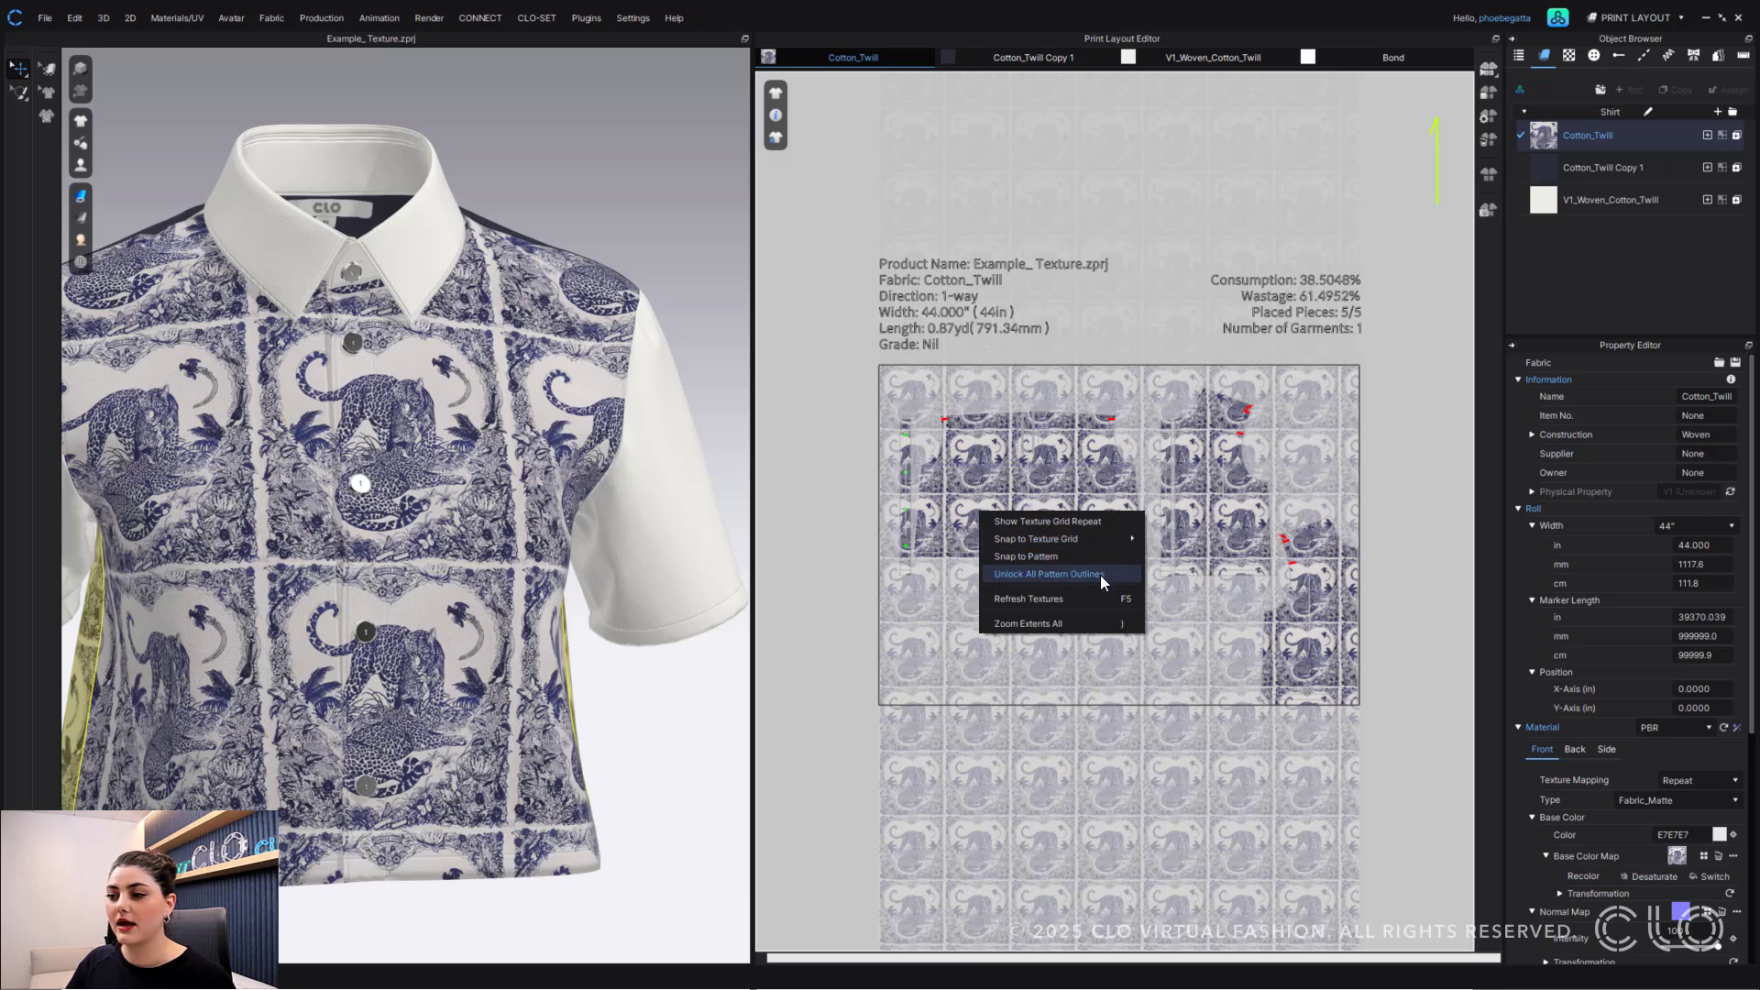
click(970, 464)
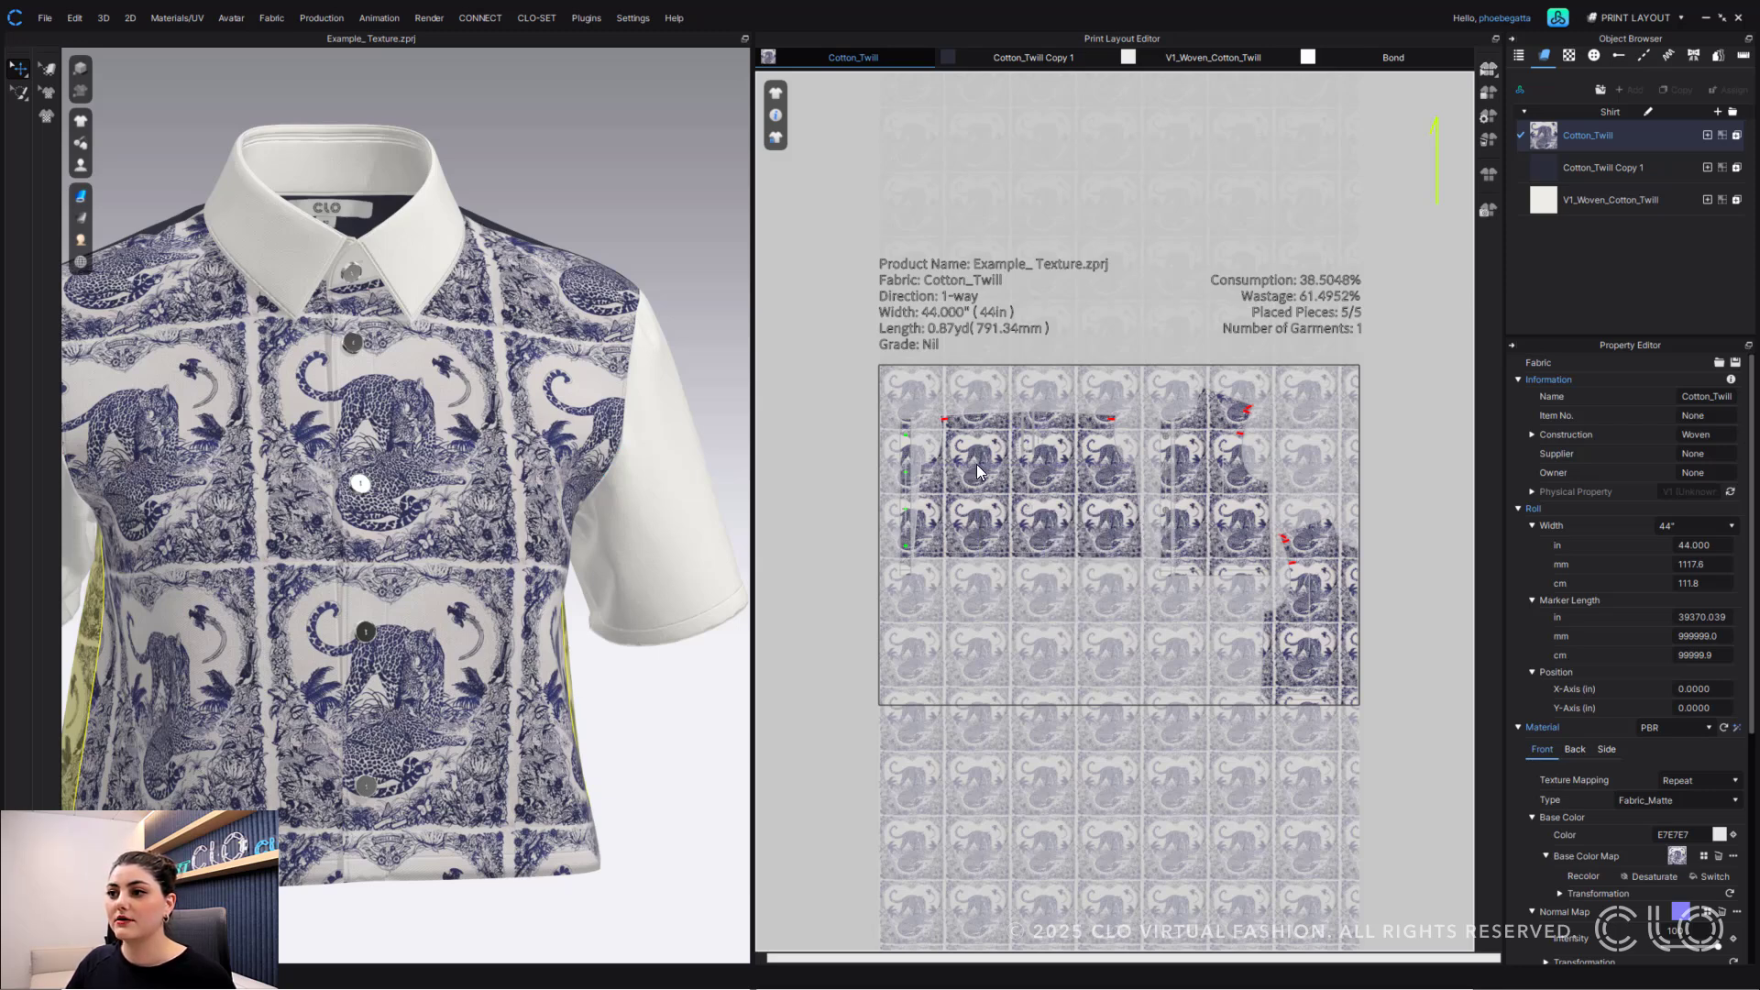
right_click(977, 464)
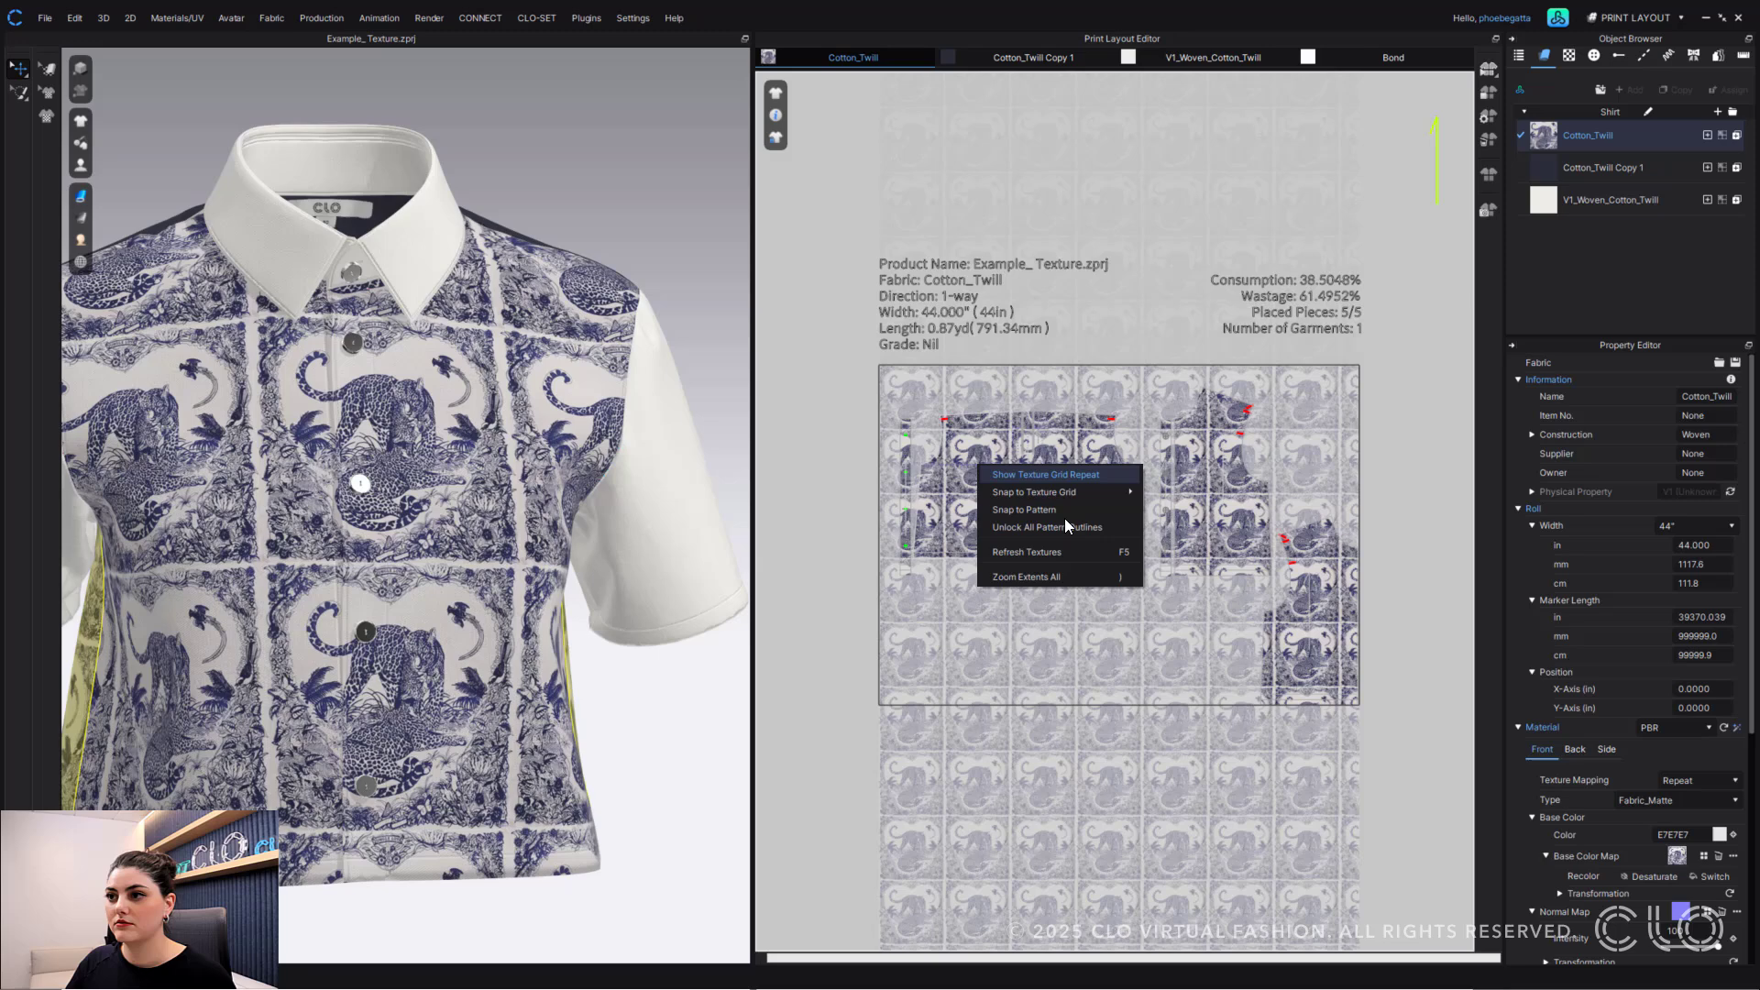
click(1122, 529)
- Set Pattern Matching to Texture Based for the shirt's back piece on the Cotton_Twill marker
right_click(1020, 472)
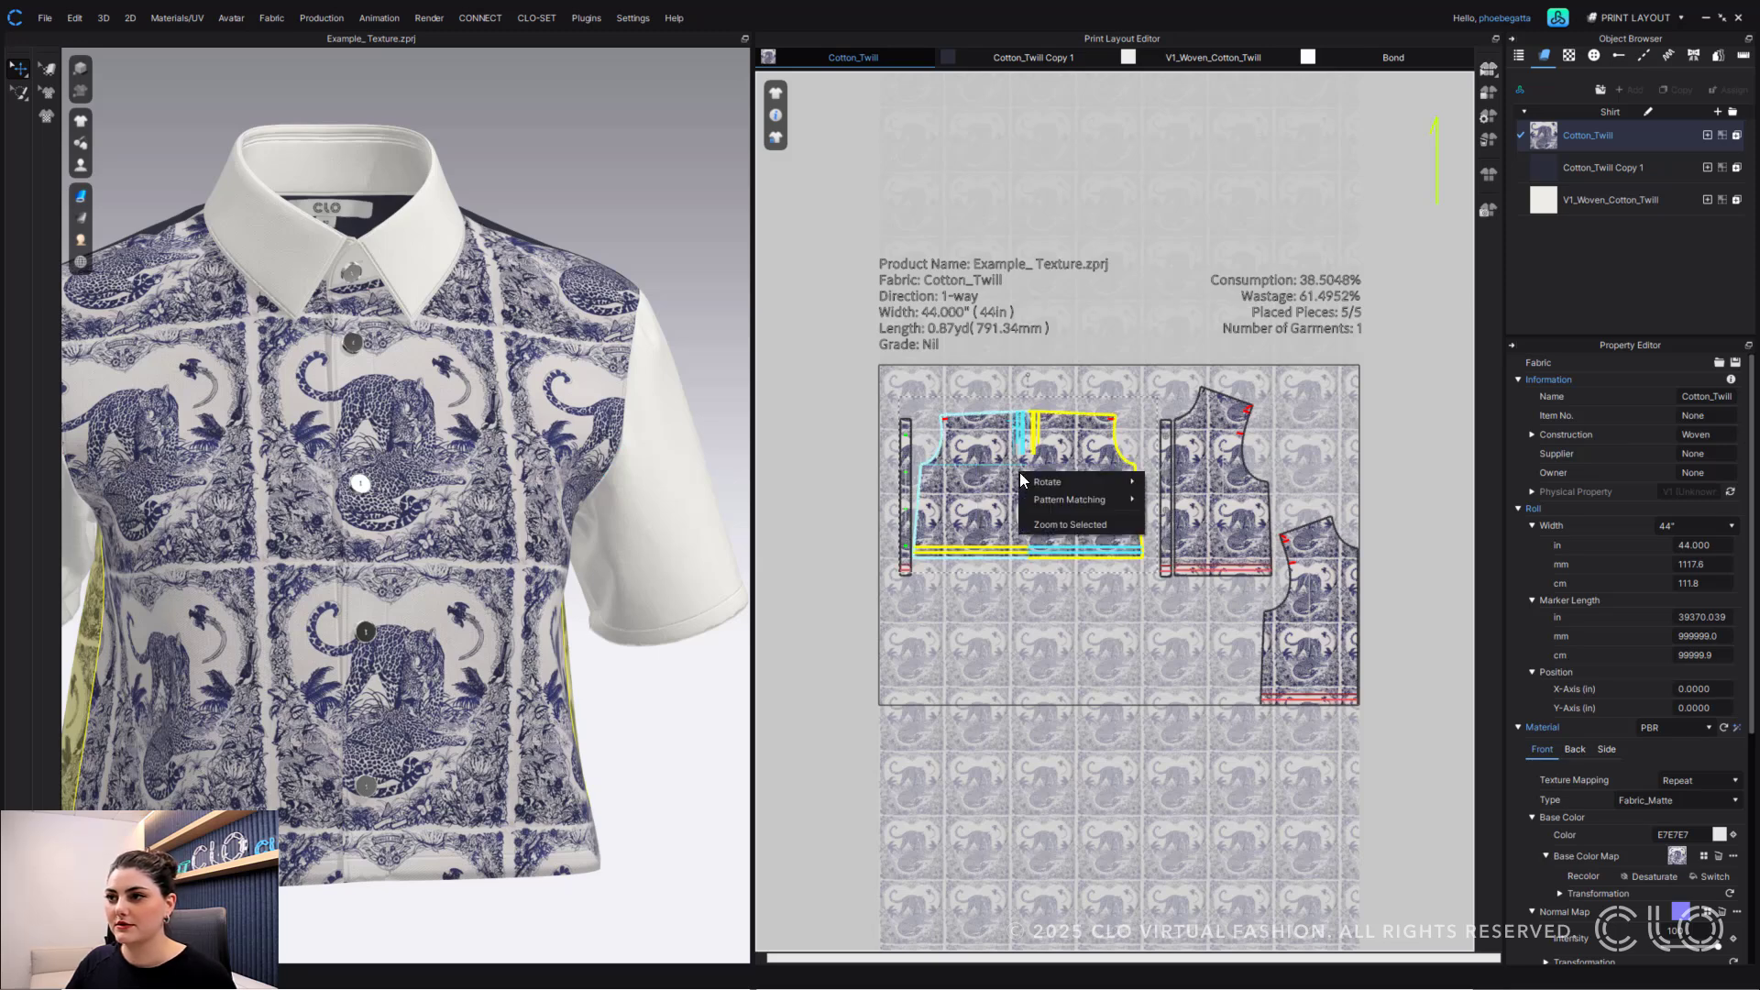
mouse_move(1070, 505)
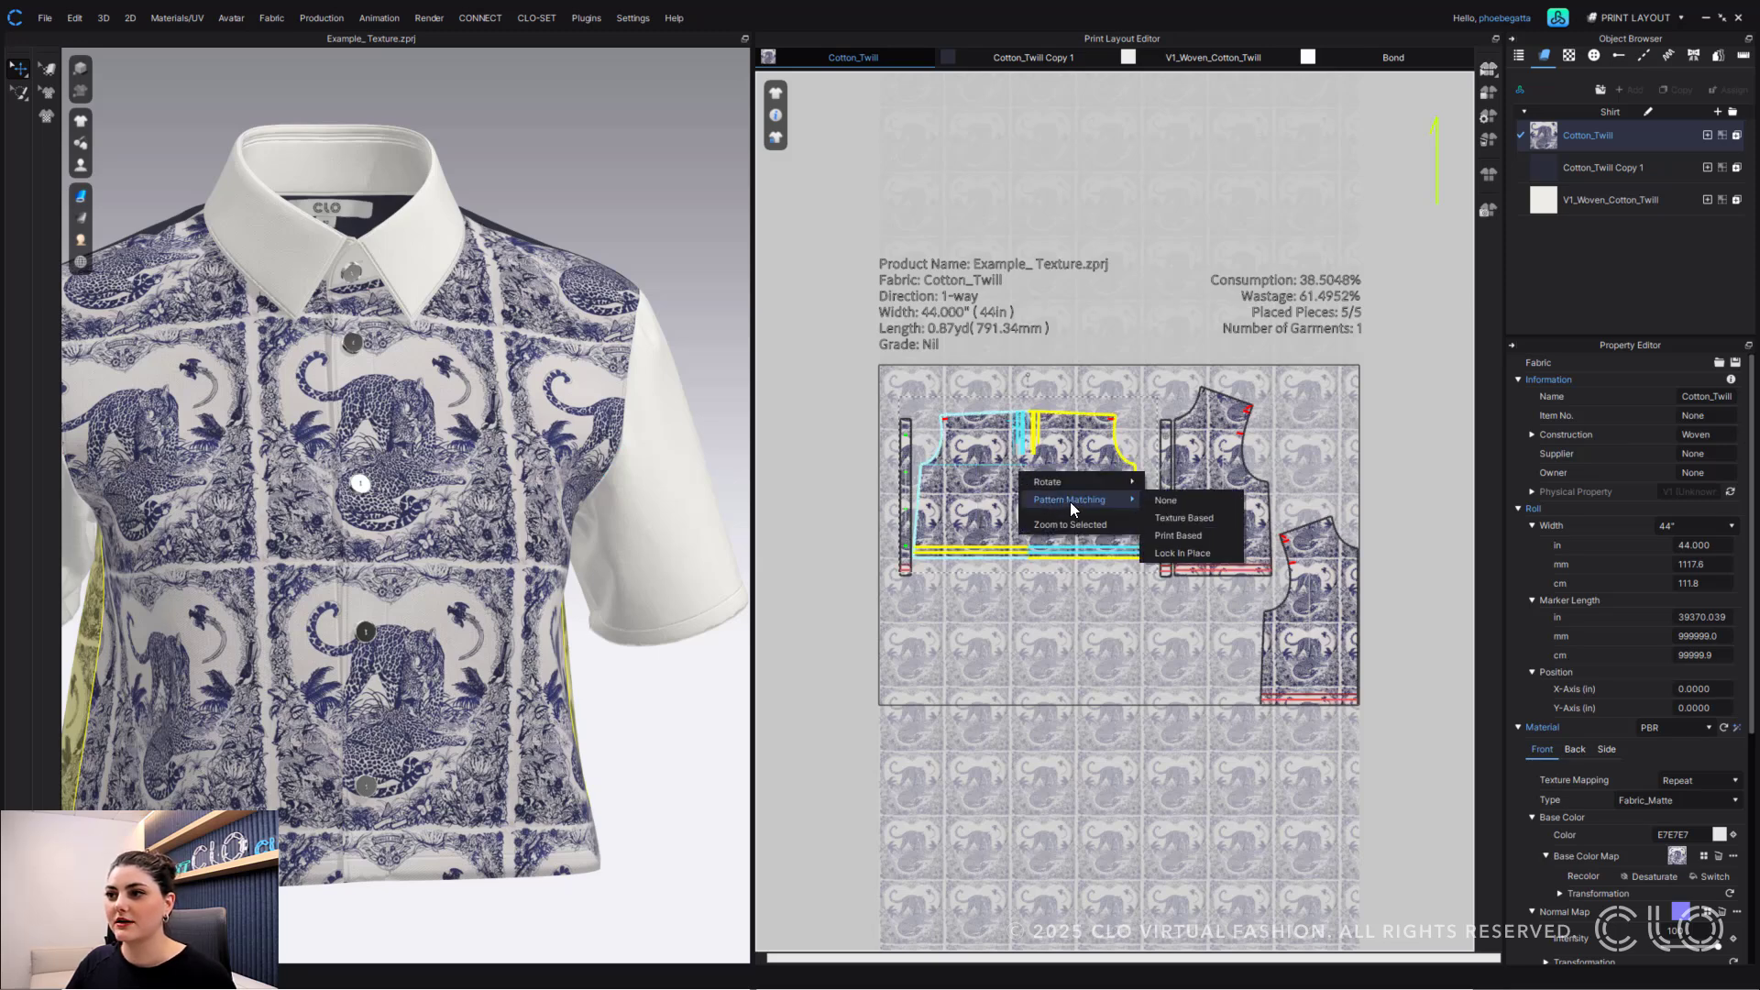
click(1207, 519)
- Set Pattern Matching to Texture Based for both front pieces and both placket pieces on the Cotton_Twill marker
click(1207, 497)
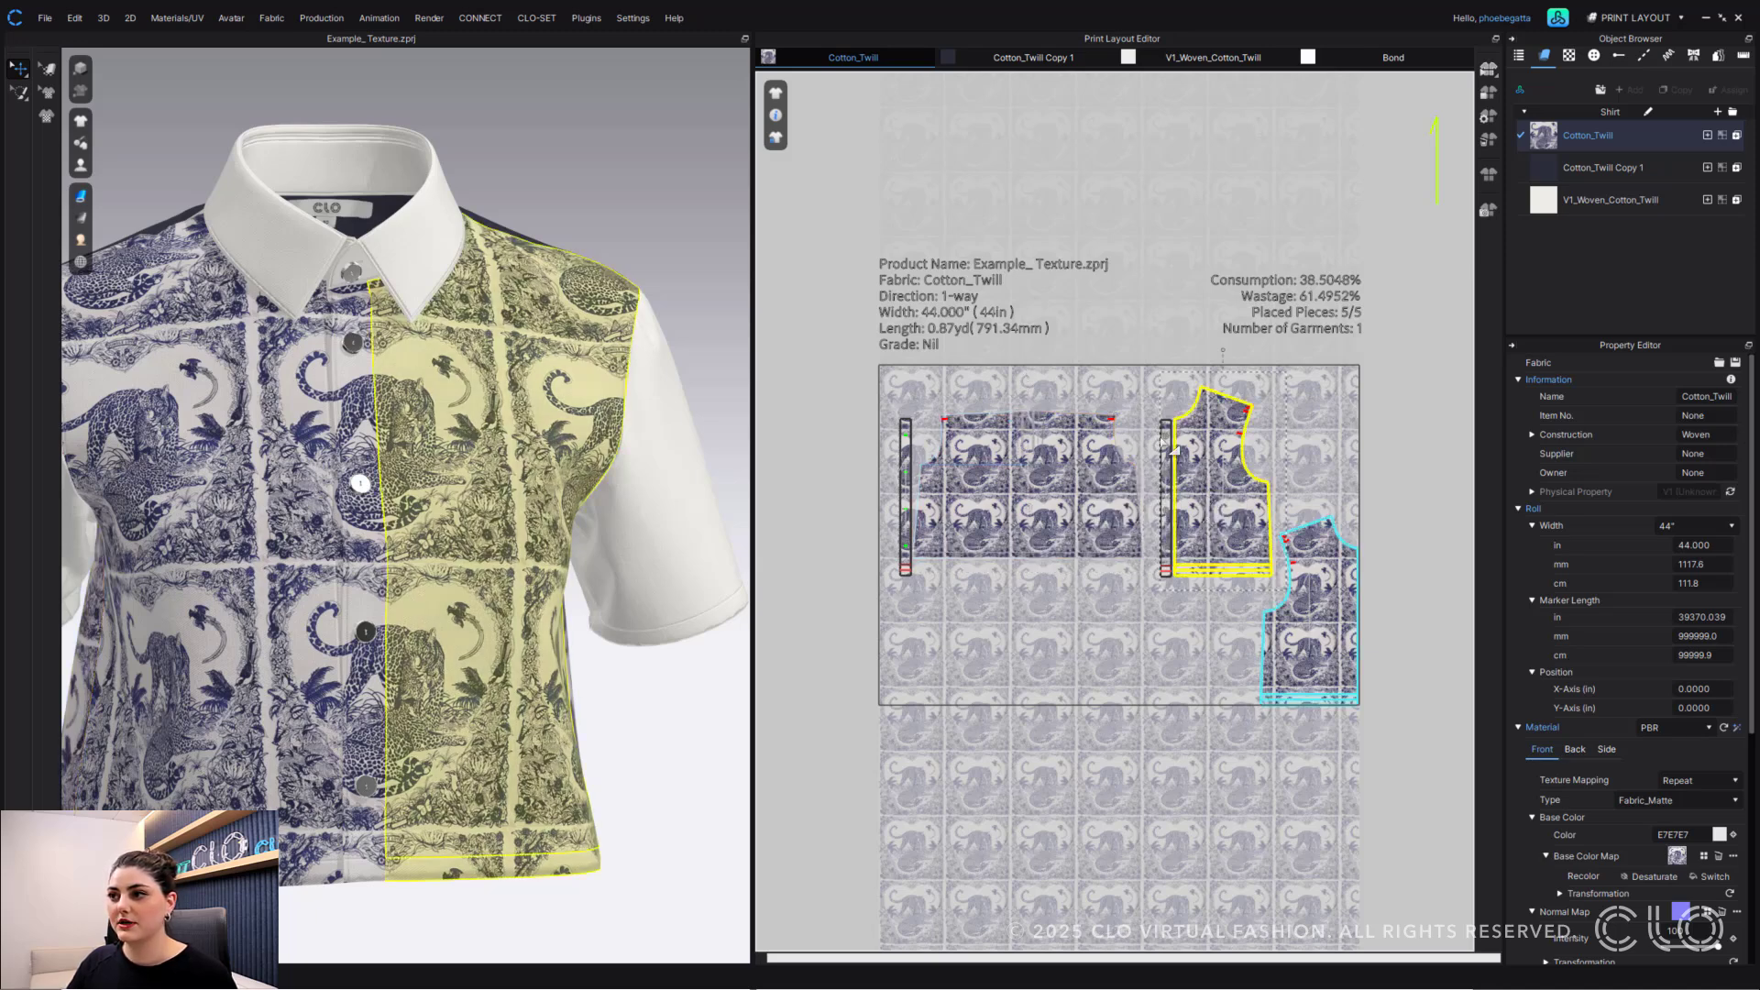
shift+click(1166, 449)
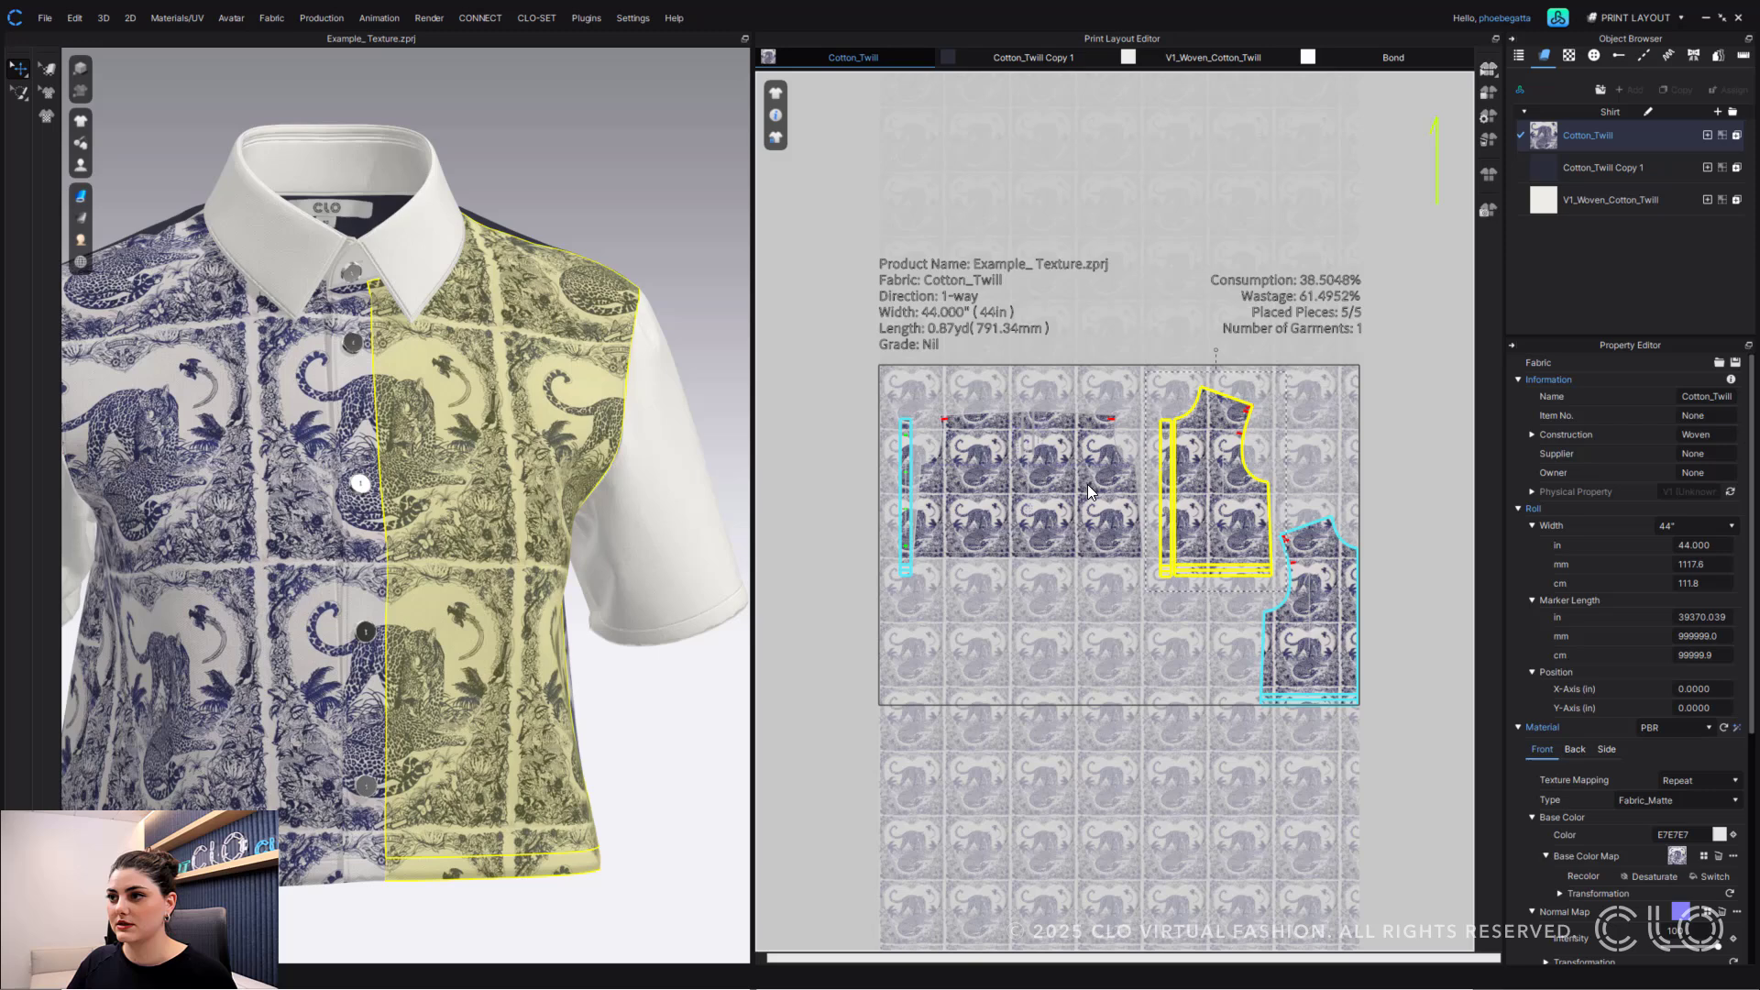
shift+click(910, 491)
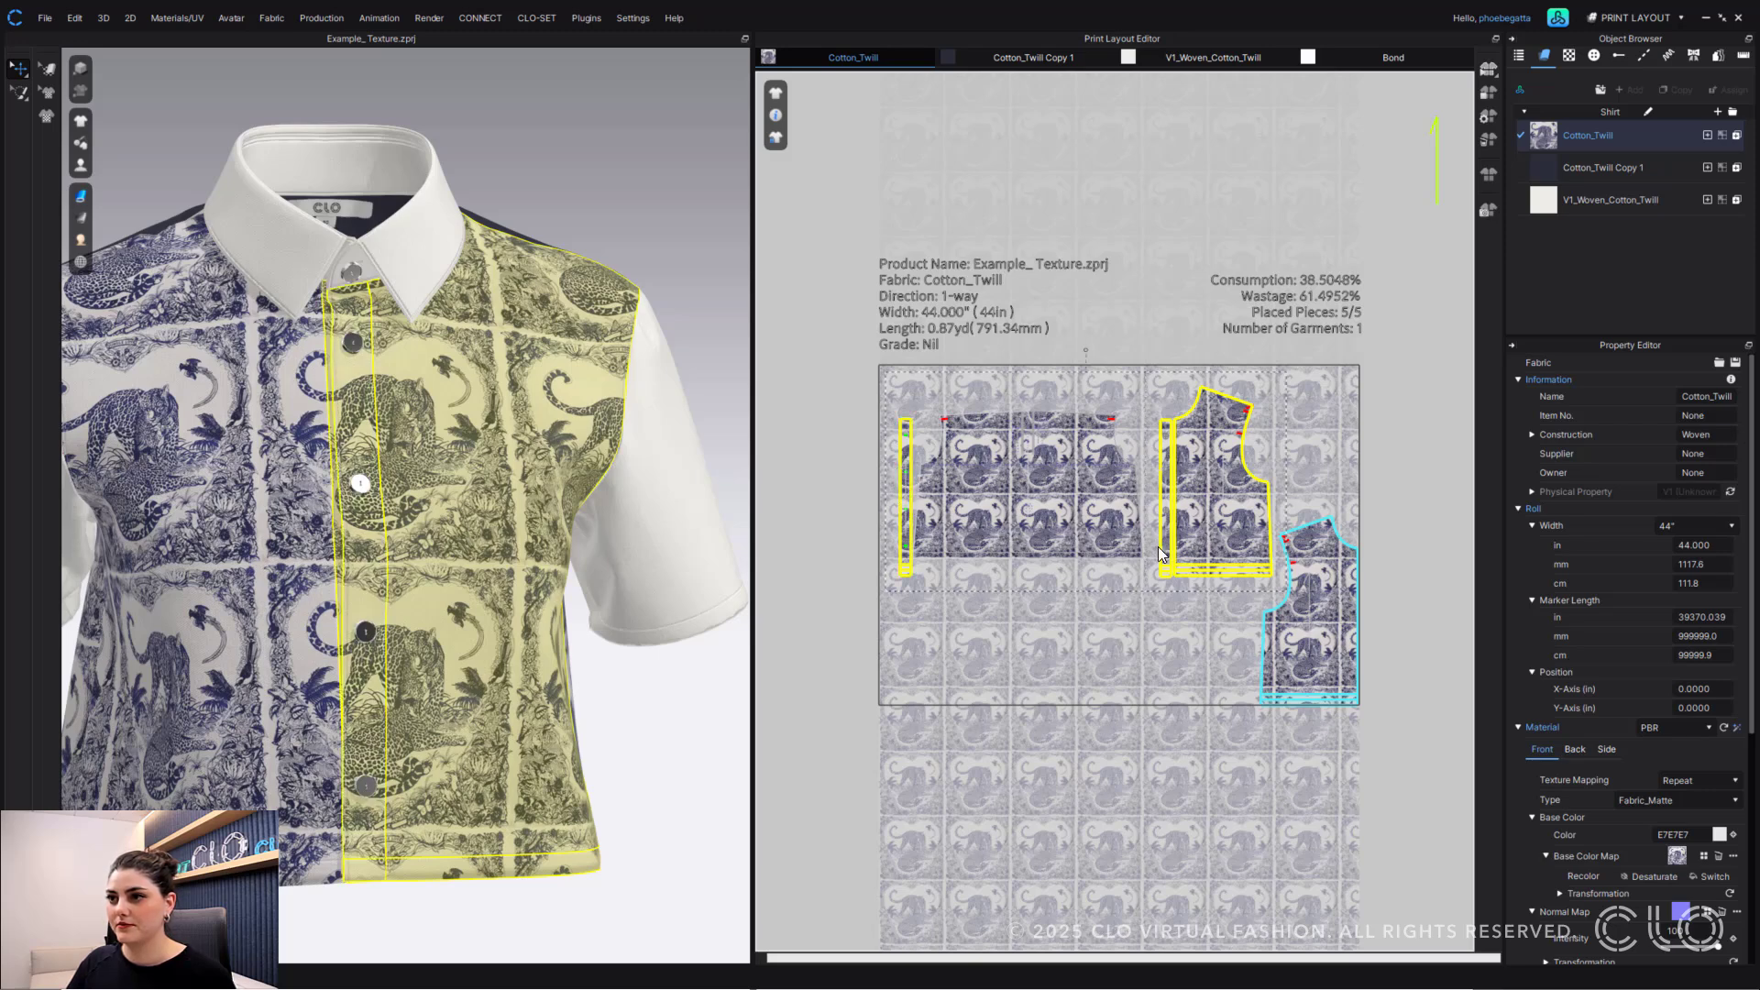
shift+click(1319, 602)
right_click(1320, 613)
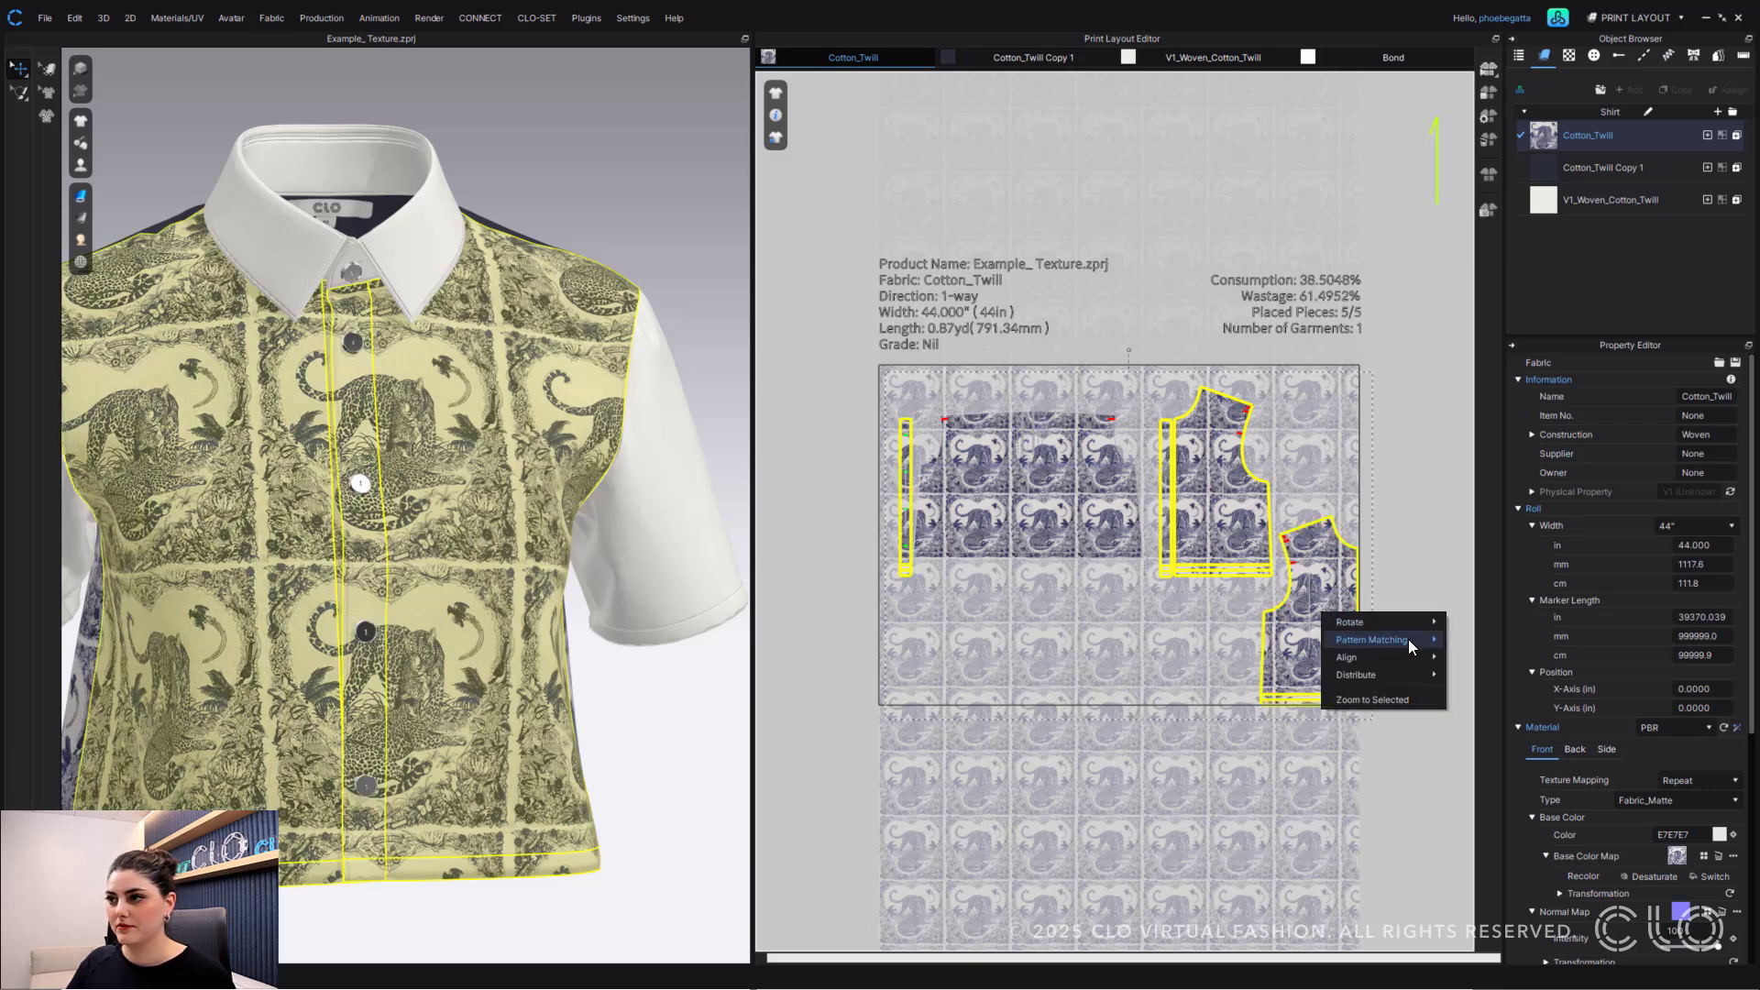
mouse_move(1408, 640)
click(1511, 656)
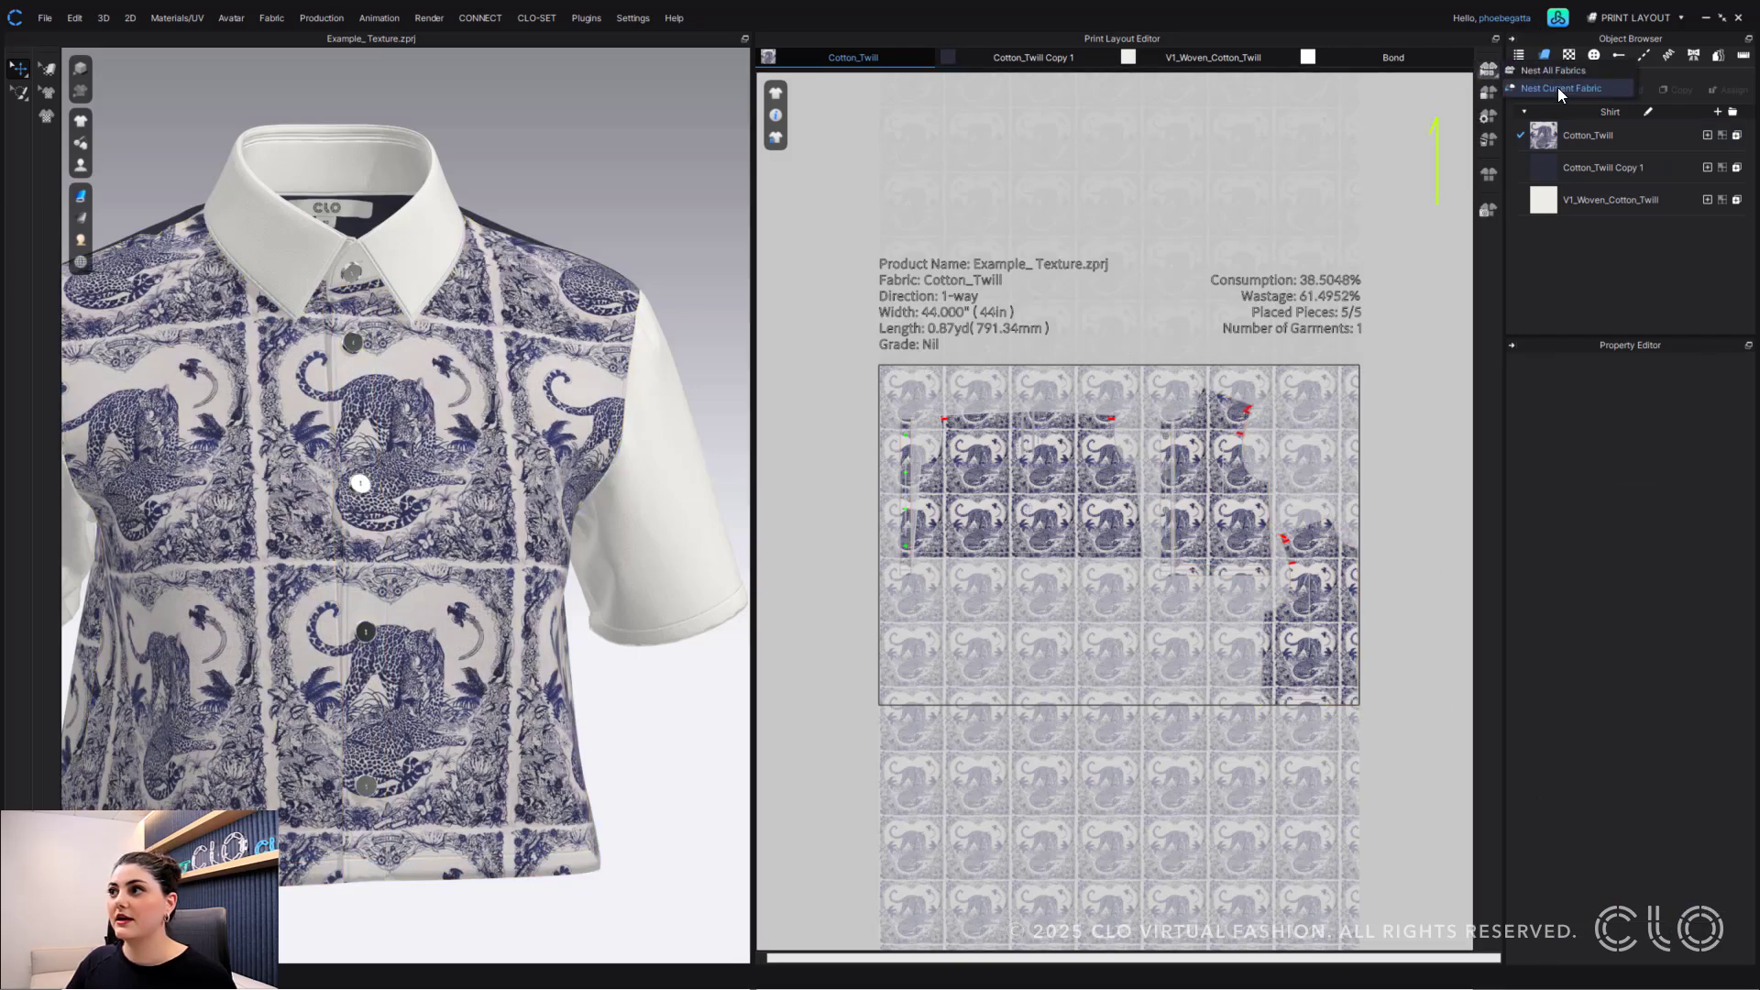
- Nest the current fabric with the total number of garments set to 3
click(1224, 197)
scroll(1153, 607, up, 3)
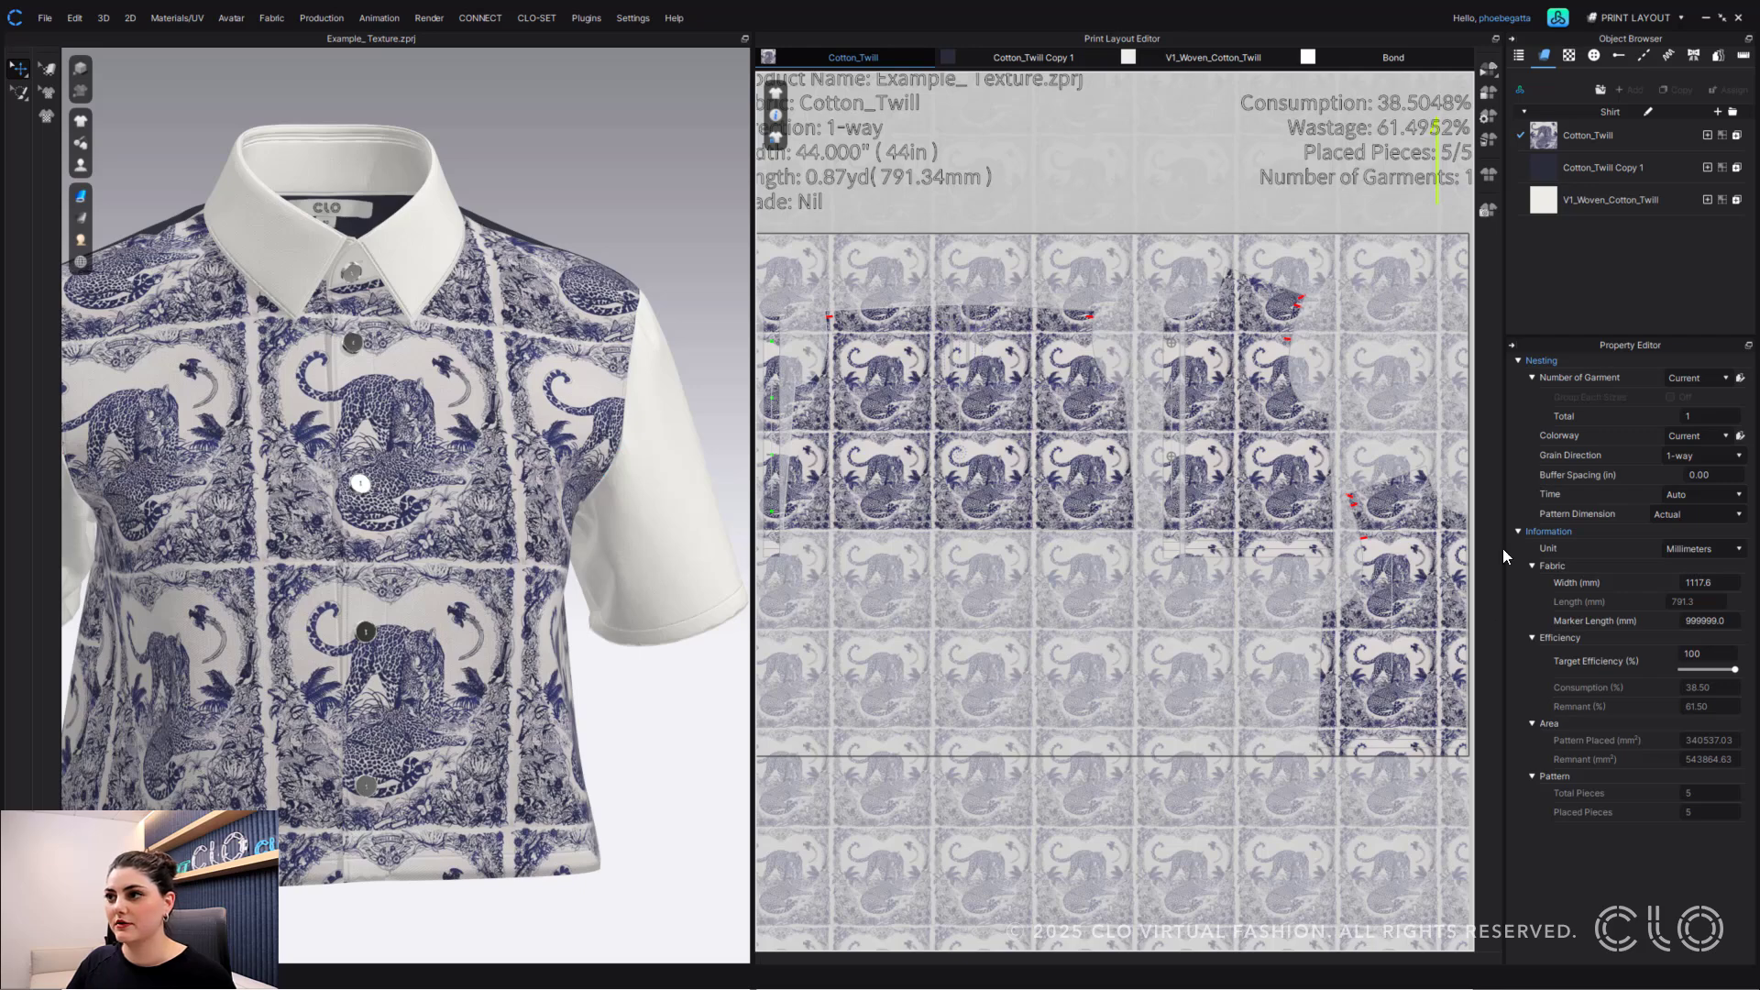
double_click(1719, 413)
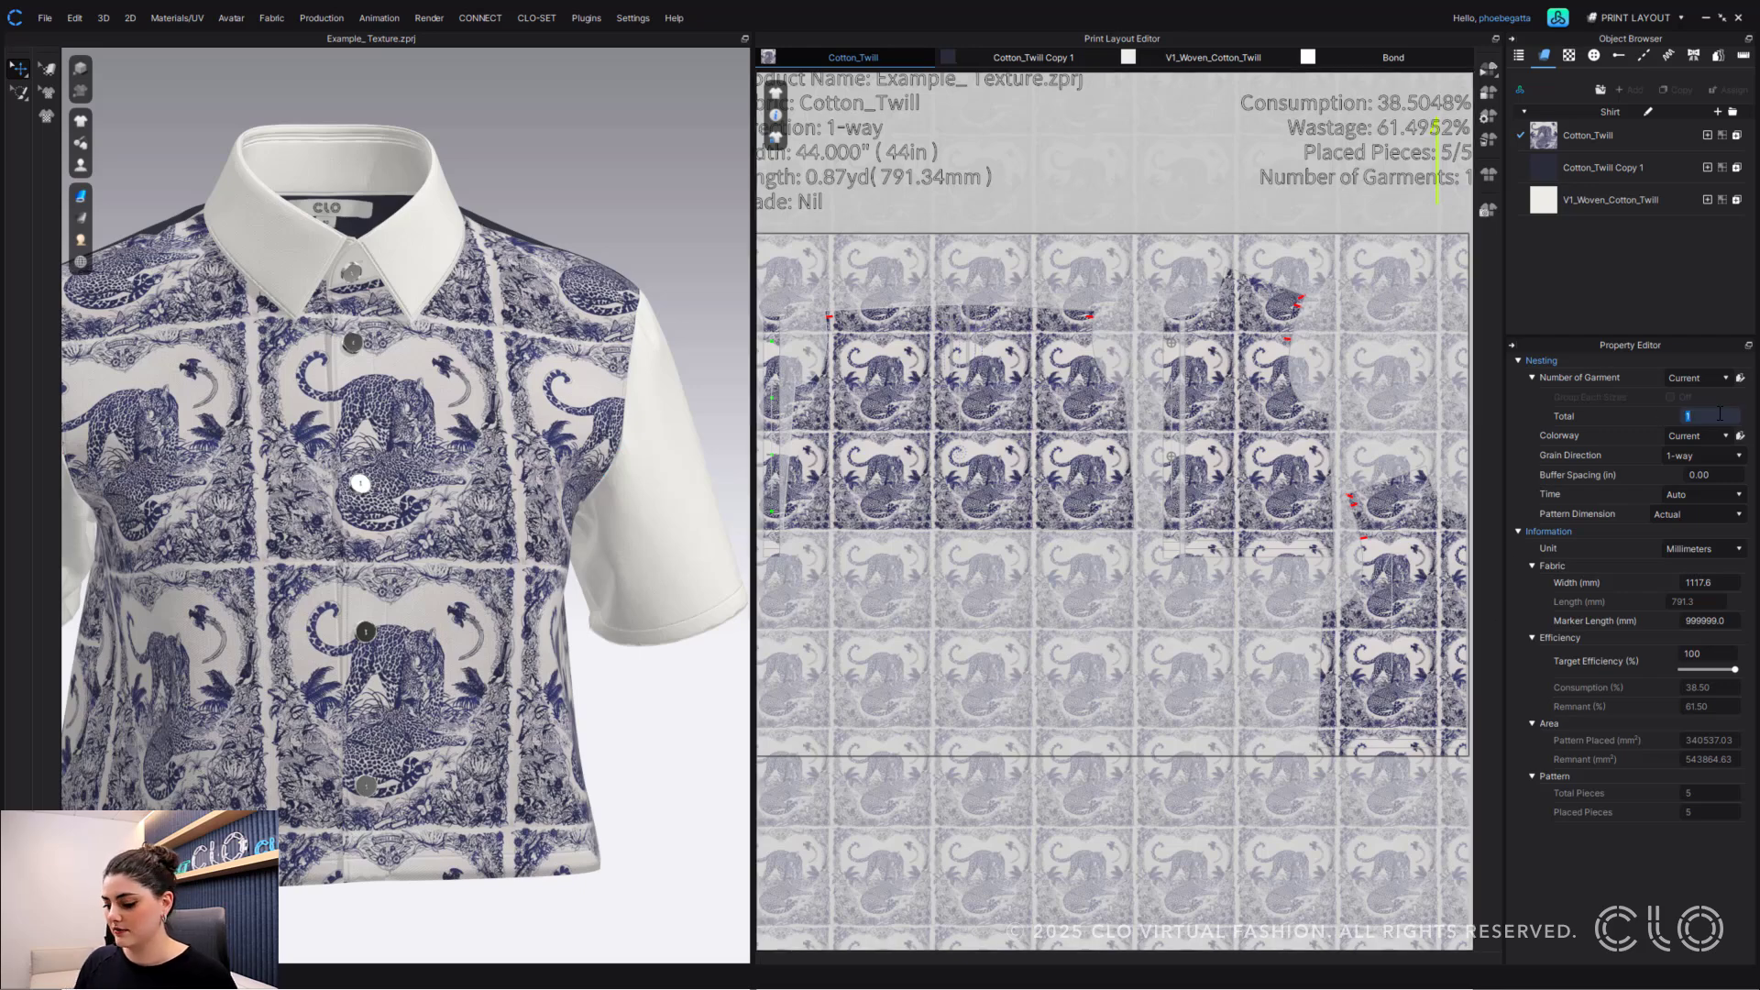
key(Return)
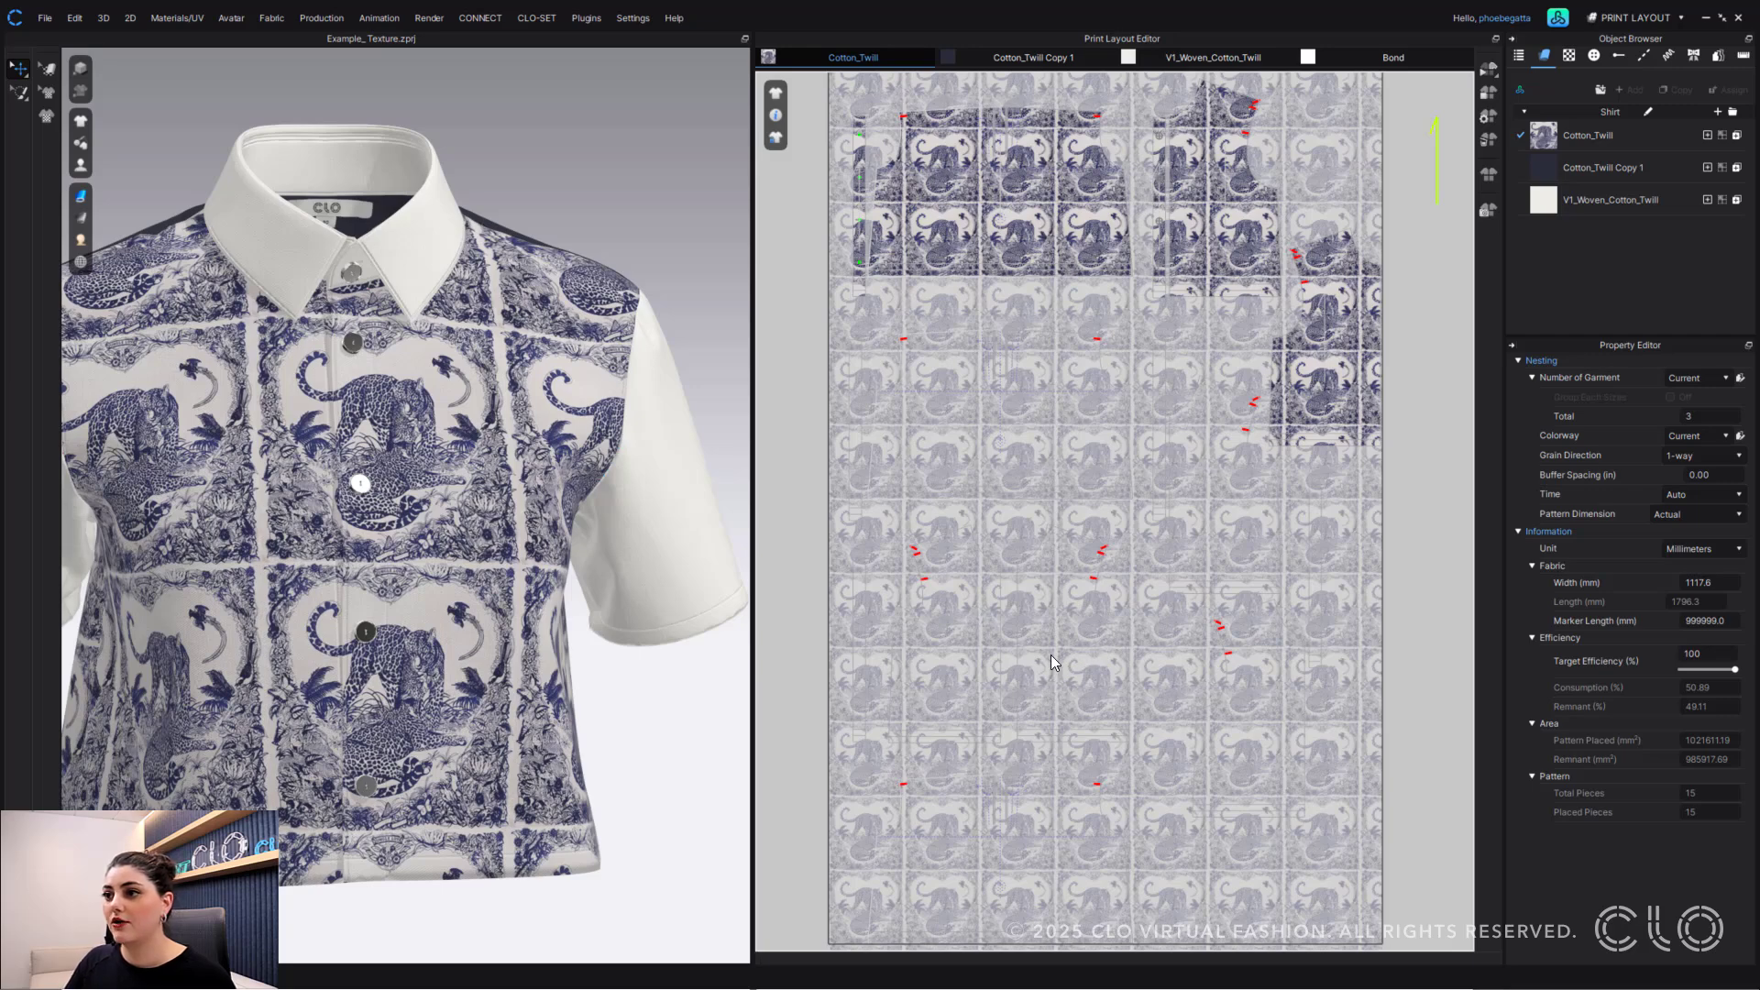
- Examine how the nested pieces of the three garments line up with the leopard print repeat on the marker
scroll(1155, 548, up, 3)
scroll(1127, 513, down, 8)
scroll(1121, 473, up, 6)
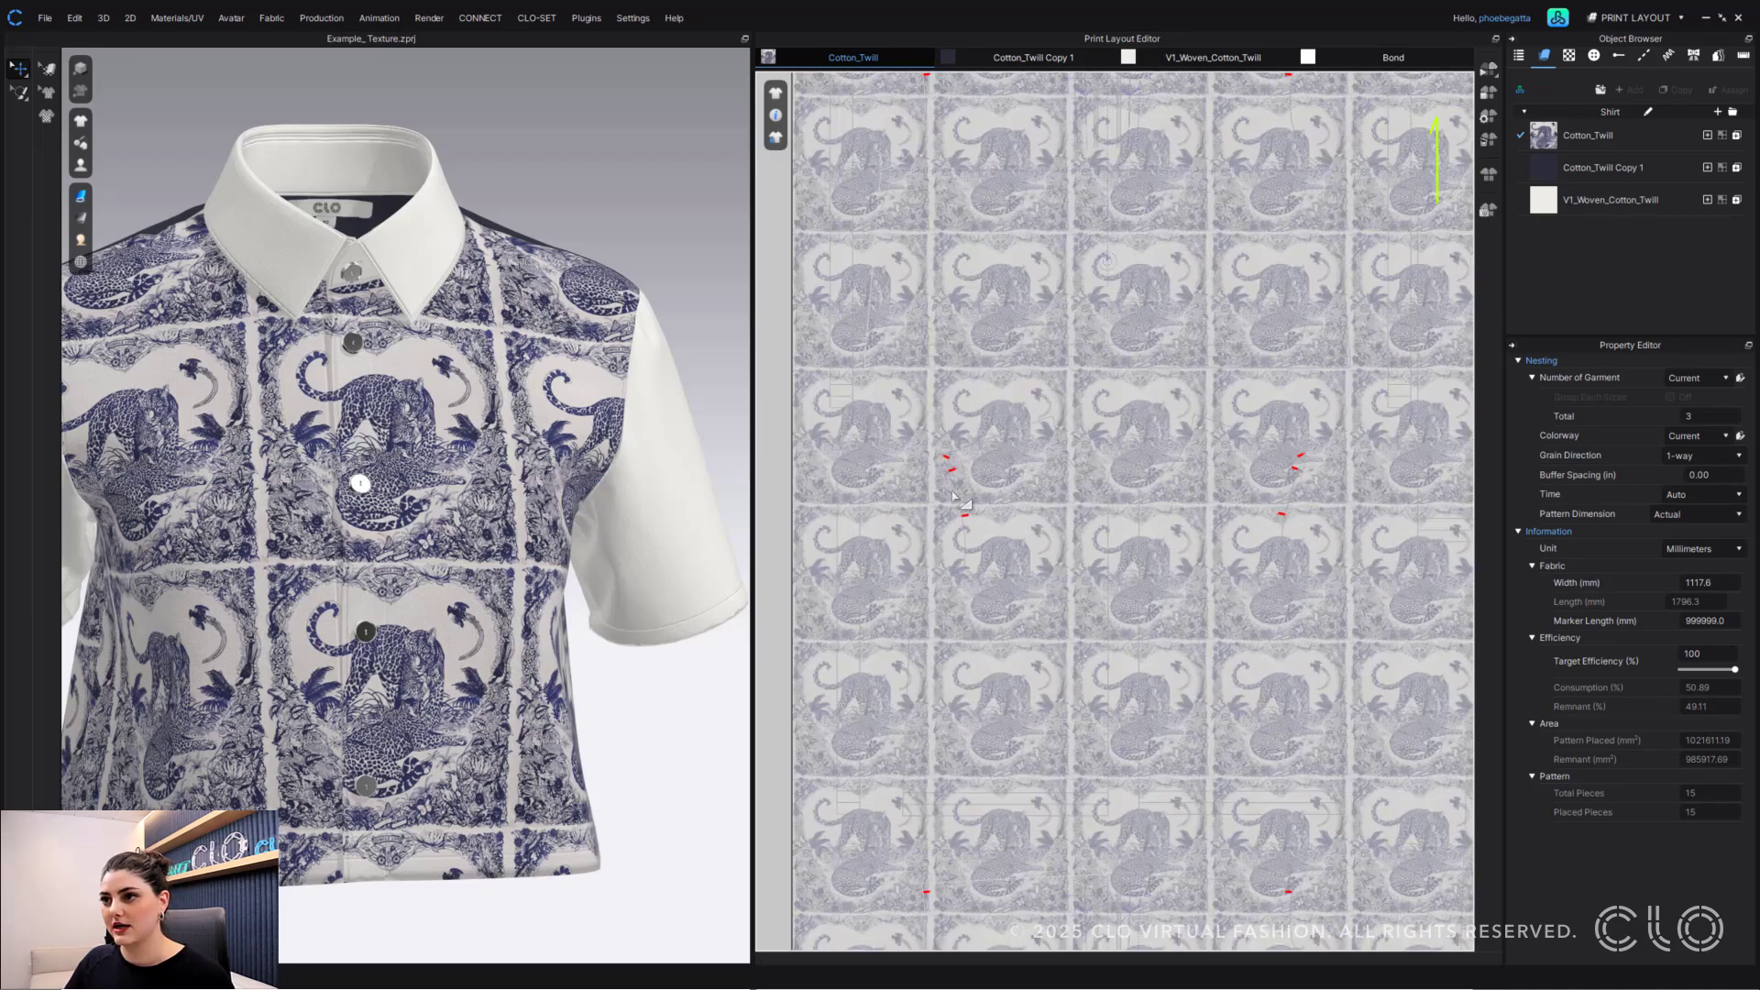
scroll(1061, 480, down, 2)
scroll(1054, 506, up, 2)
scroll(1054, 506, down, 8)
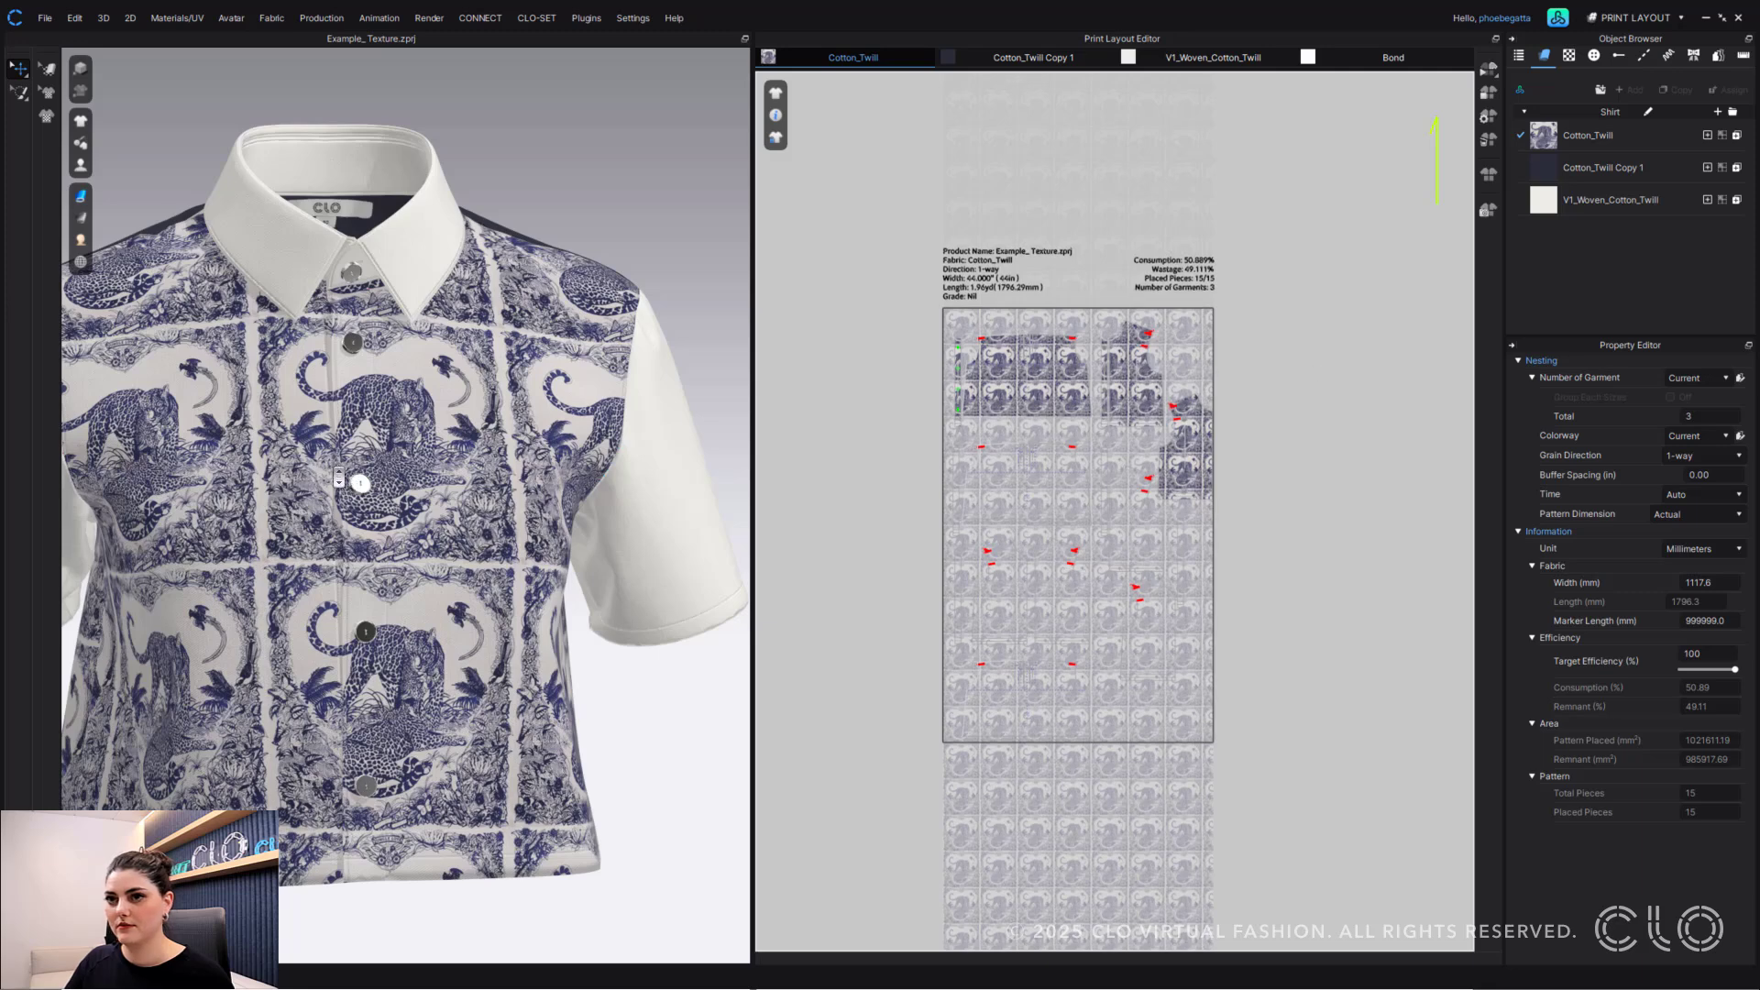
key(2)
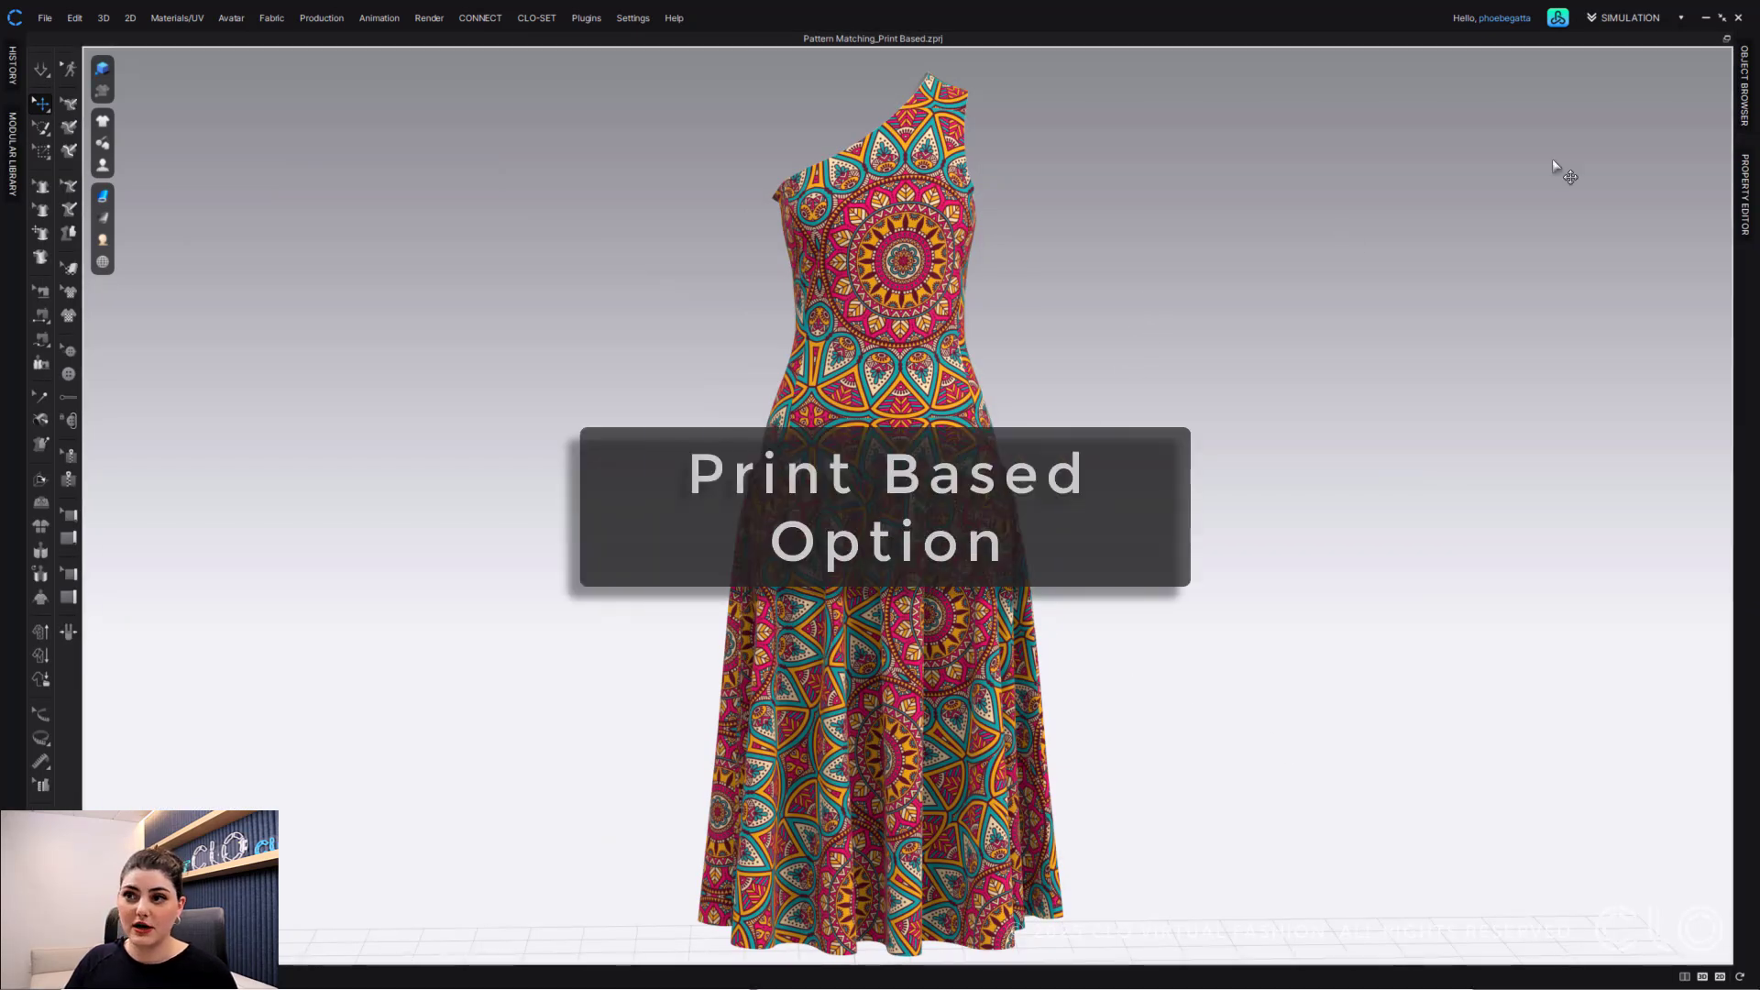
- Show the one-shoulder dress's fabric list and review the properties of Print 1 and its base fabric FABRIC 1
click(1746, 74)
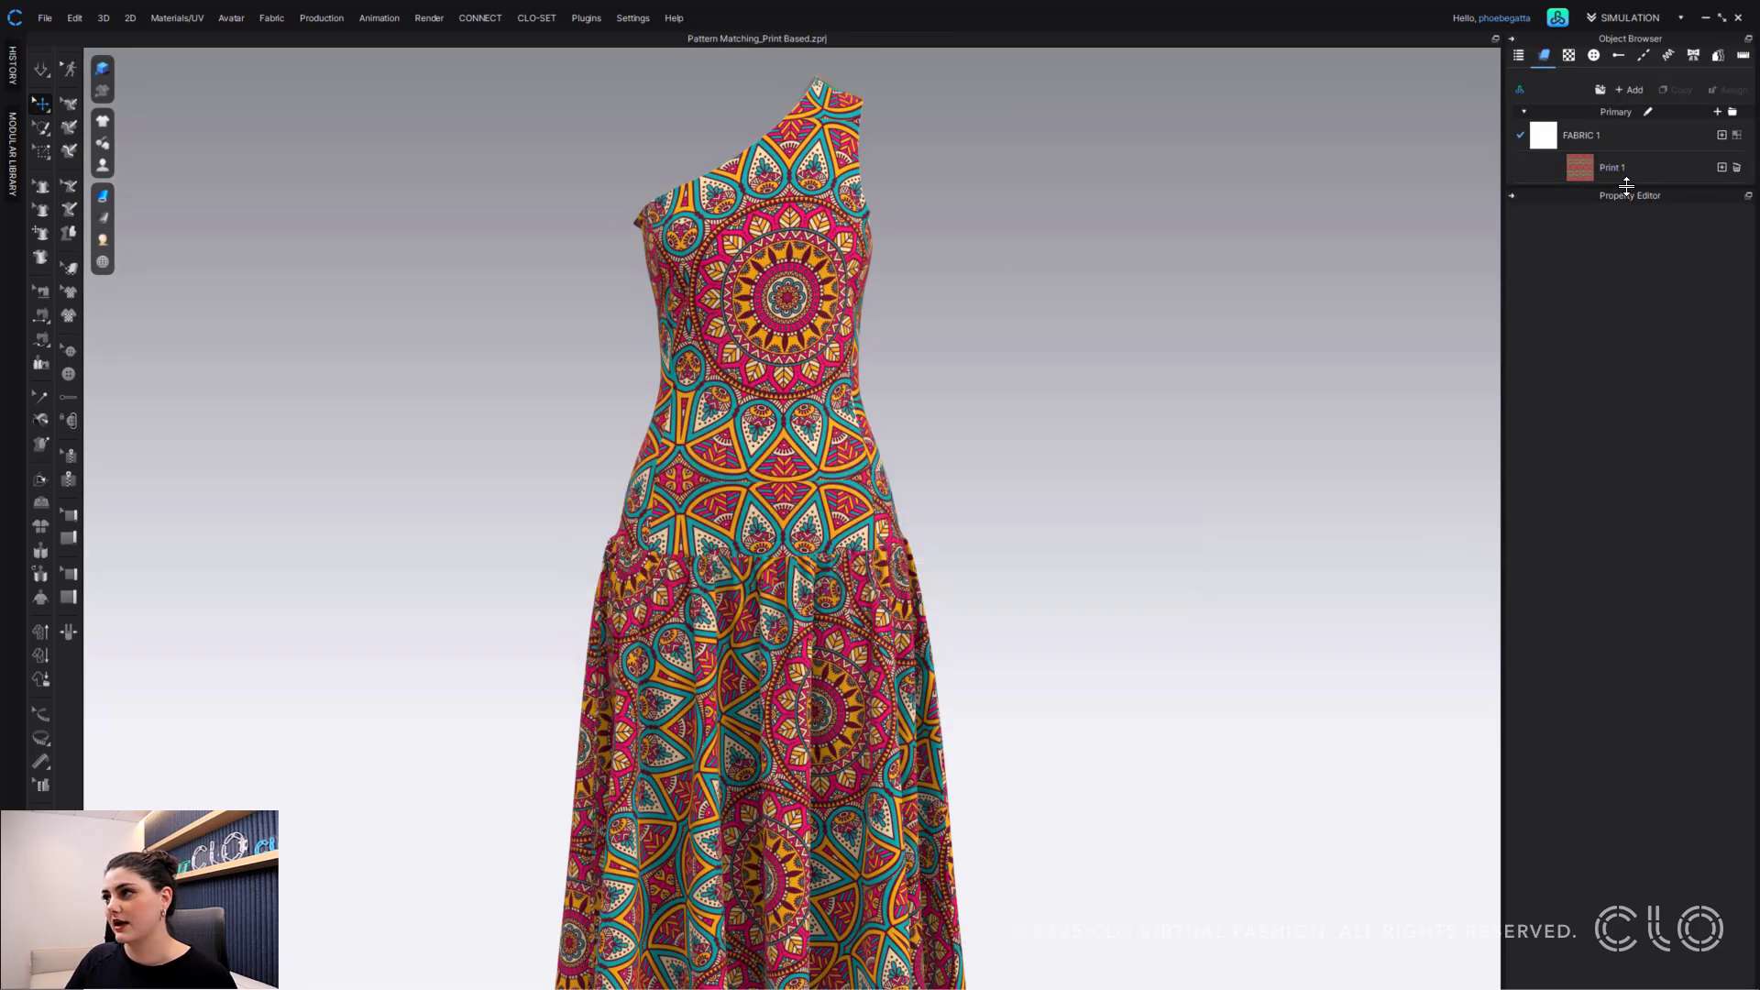
drag(1626, 188, 1621, 305)
click(1591, 135)
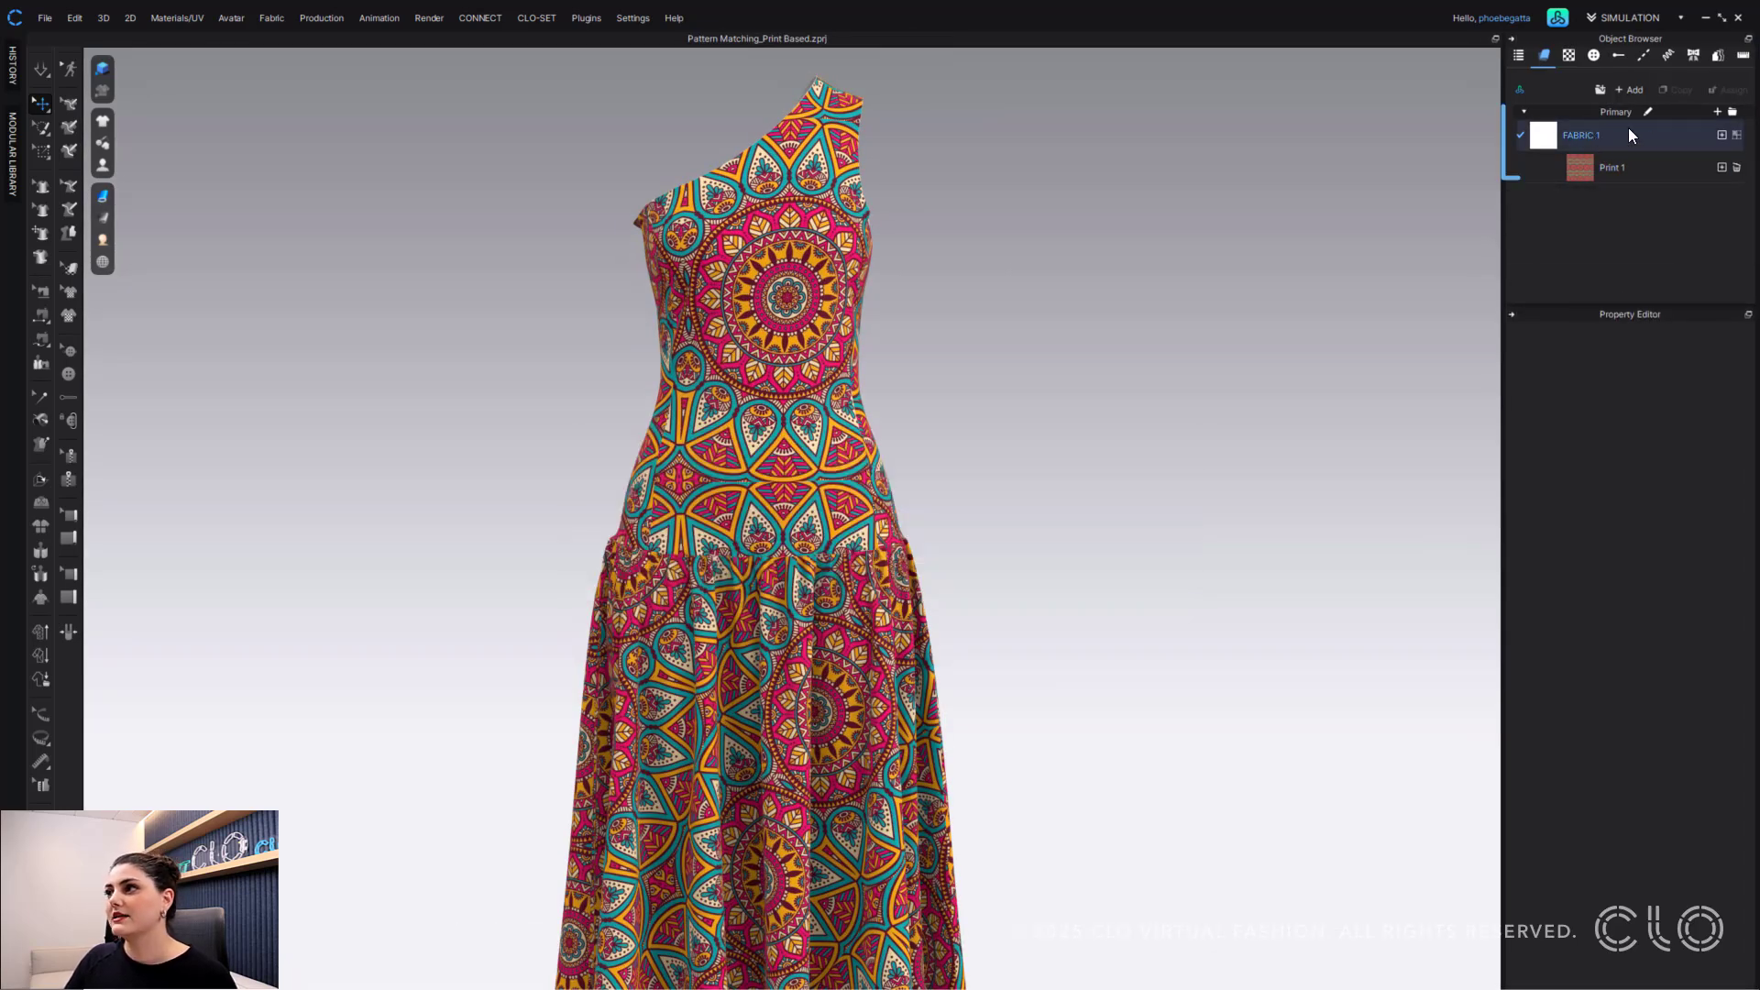
click(1569, 164)
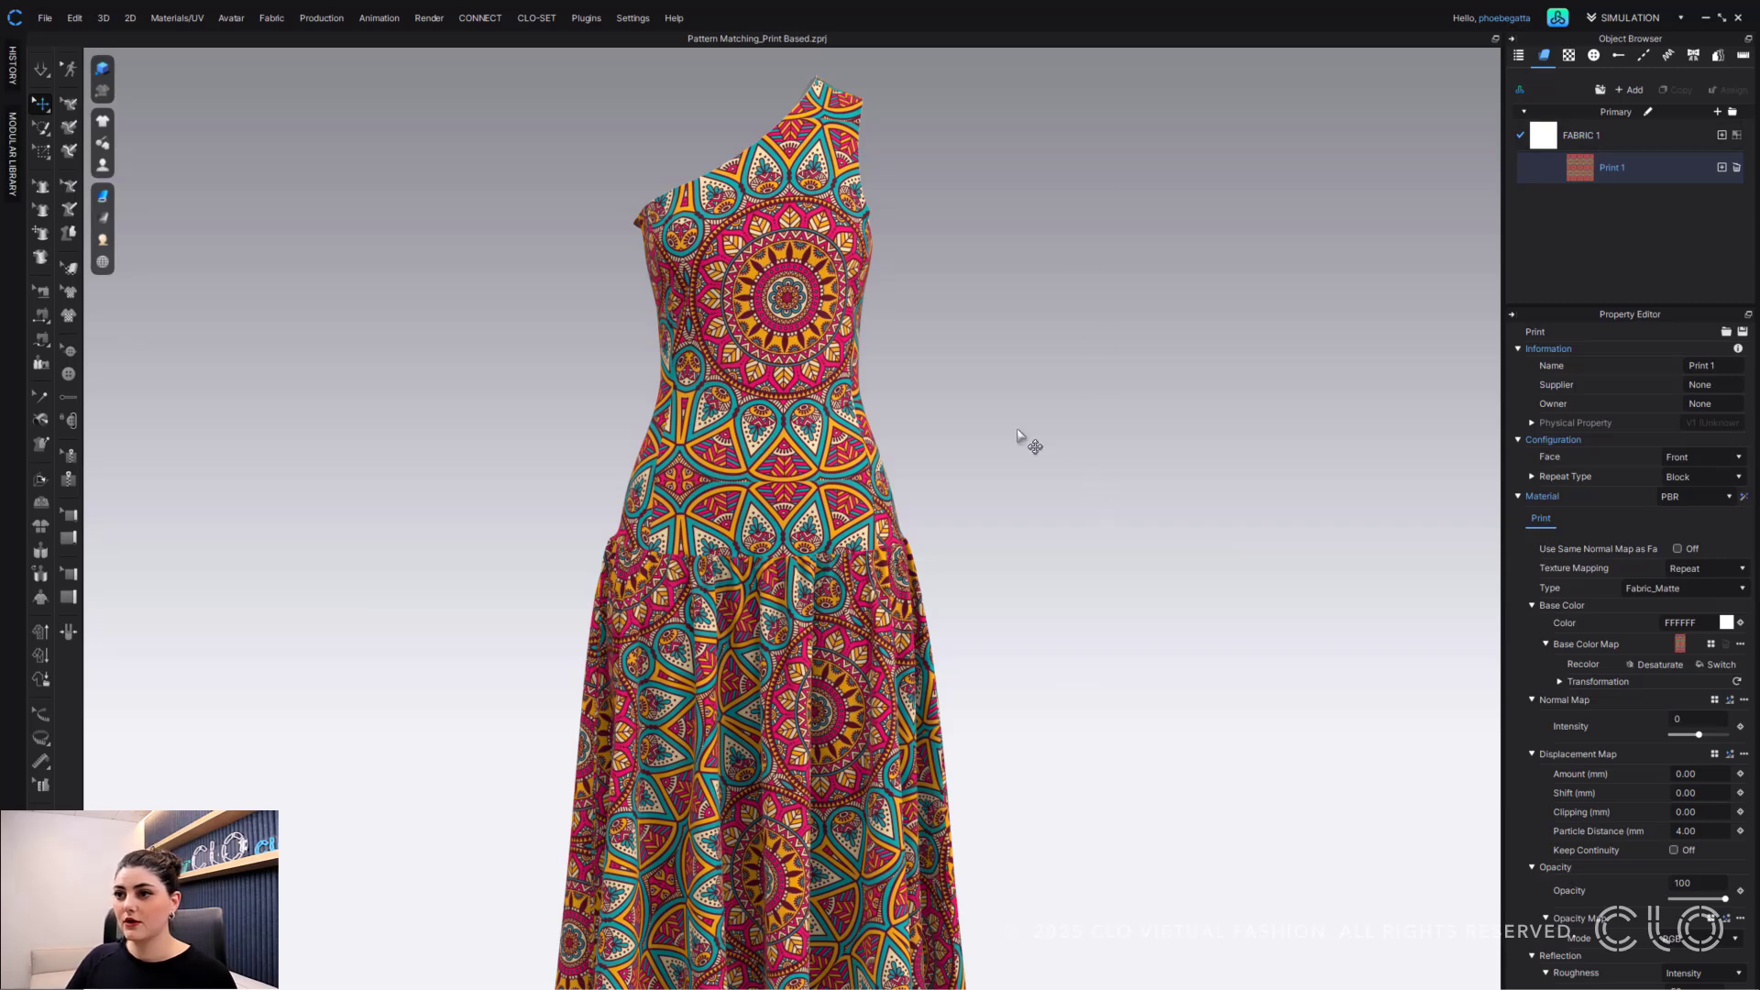
click(1634, 134)
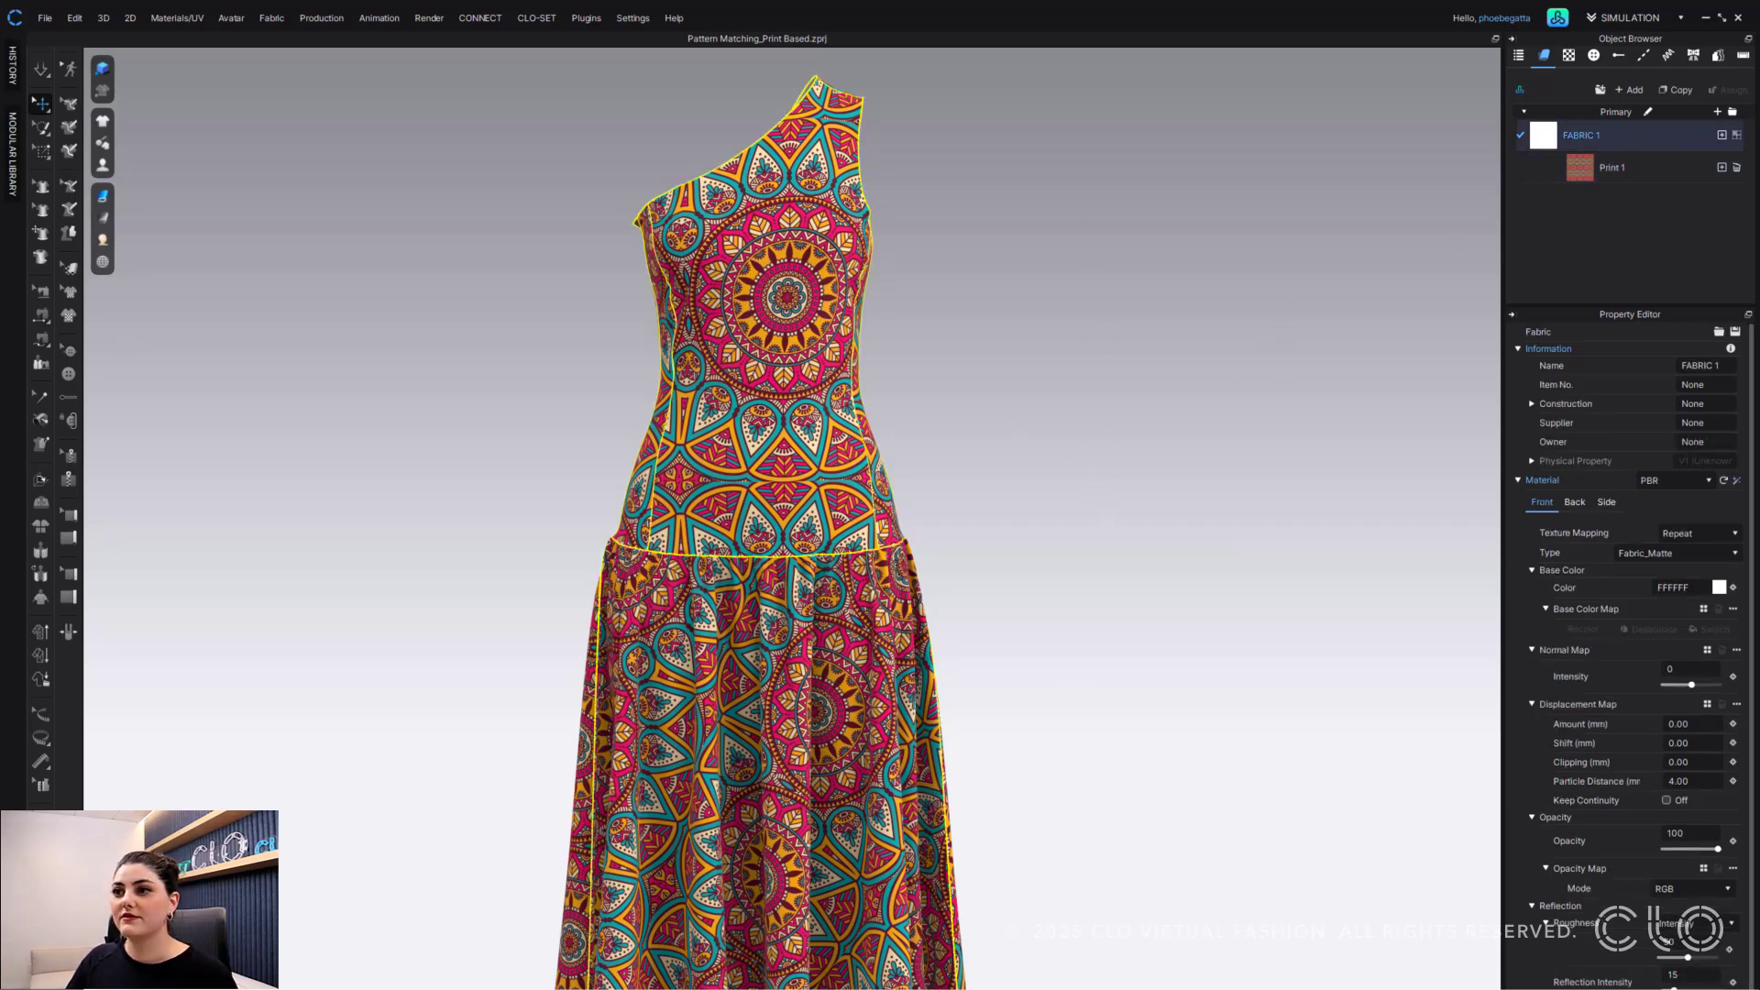
- Set Pattern Matching to Print Based for all front, side and back bodice and skirt pieces of the dress
click(809, 429)
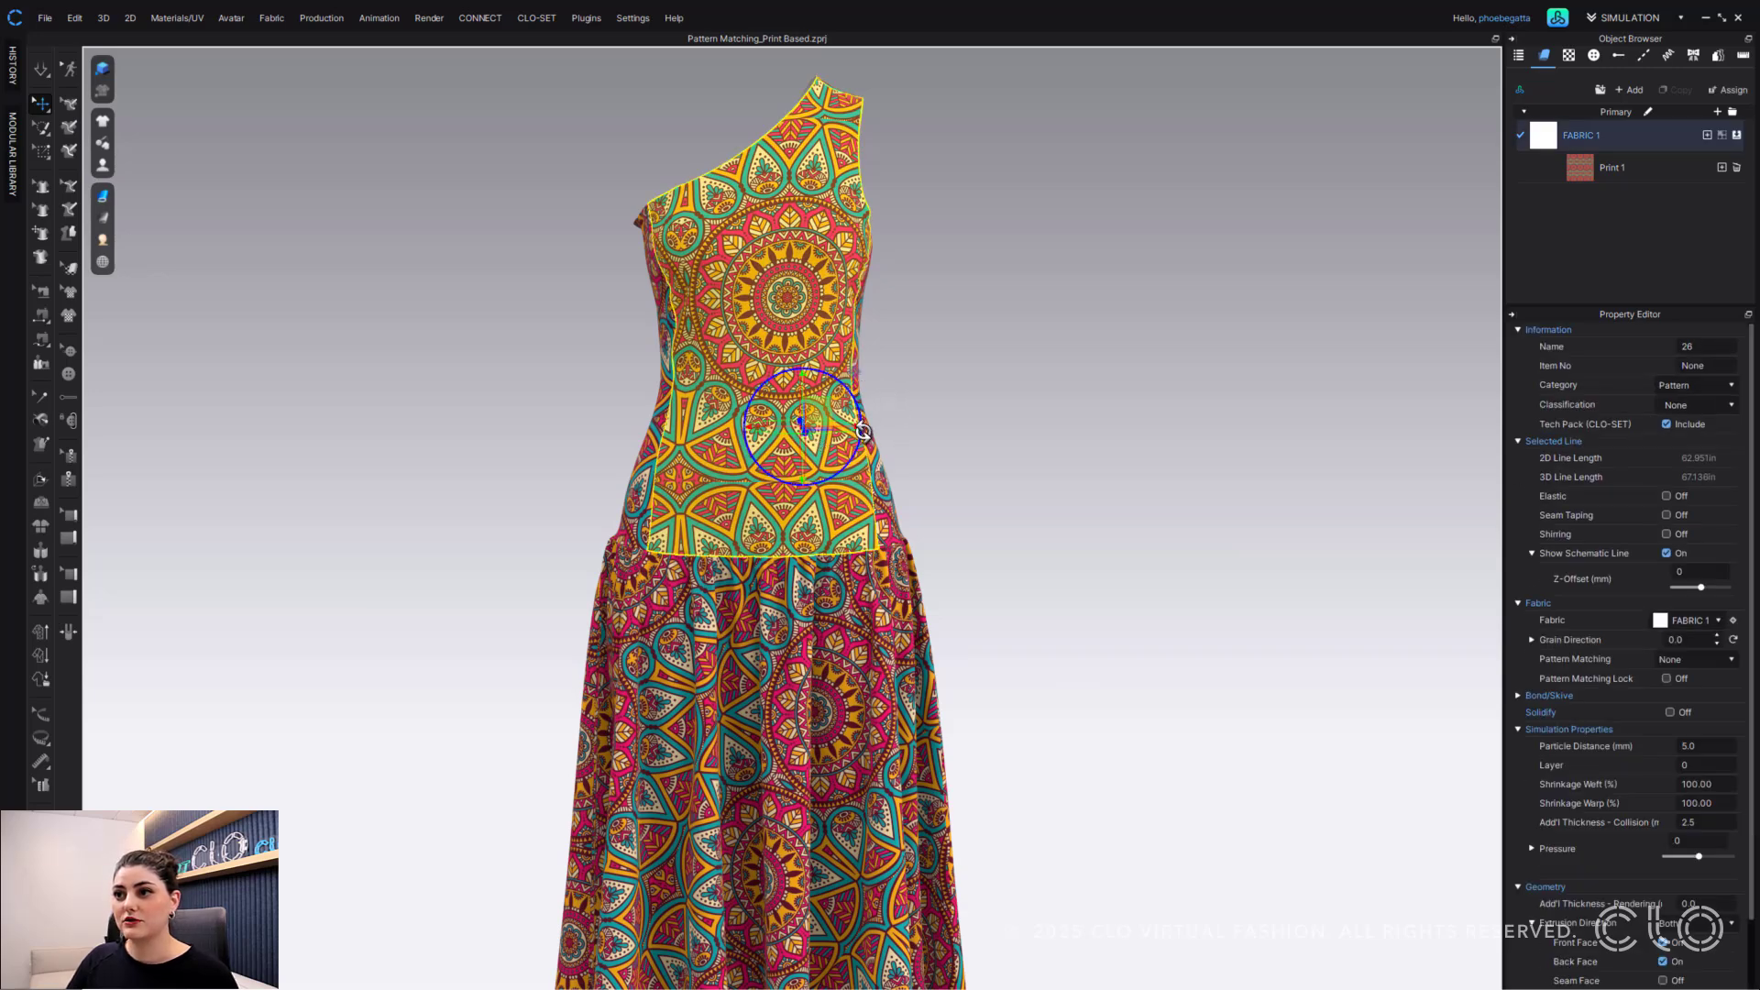
shift+click(887, 474)
shift+click(656, 487)
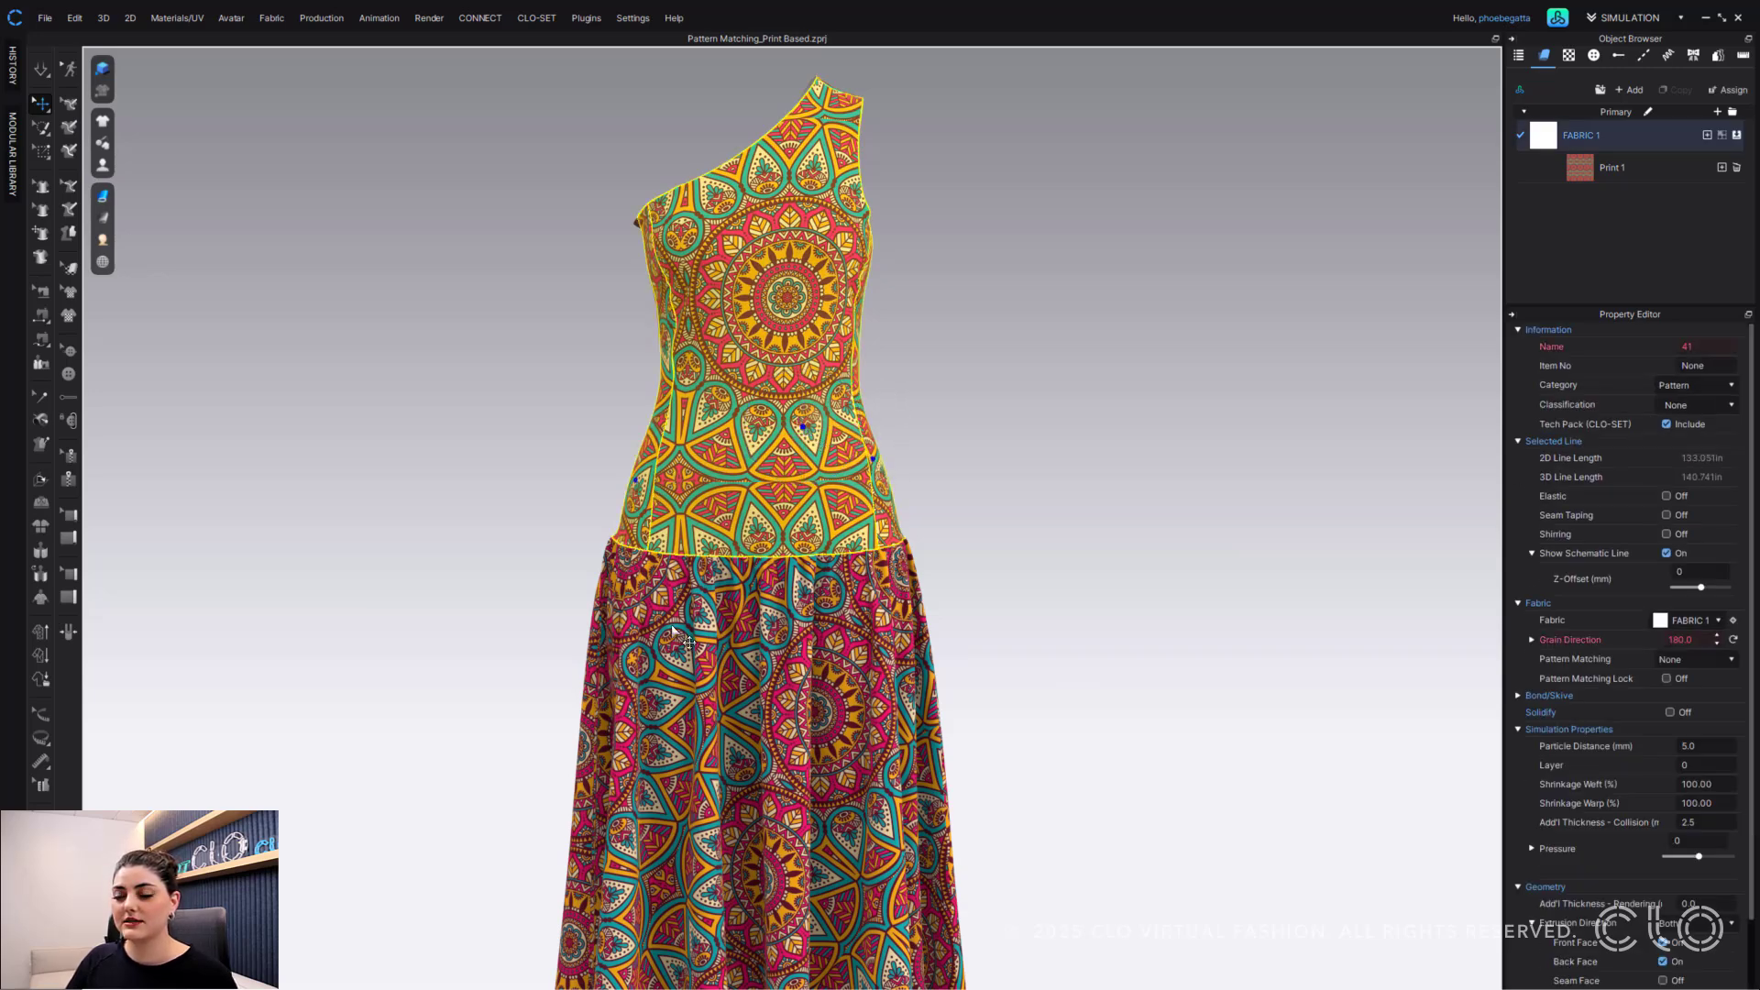
shift+click(708, 676)
shift+click(599, 736)
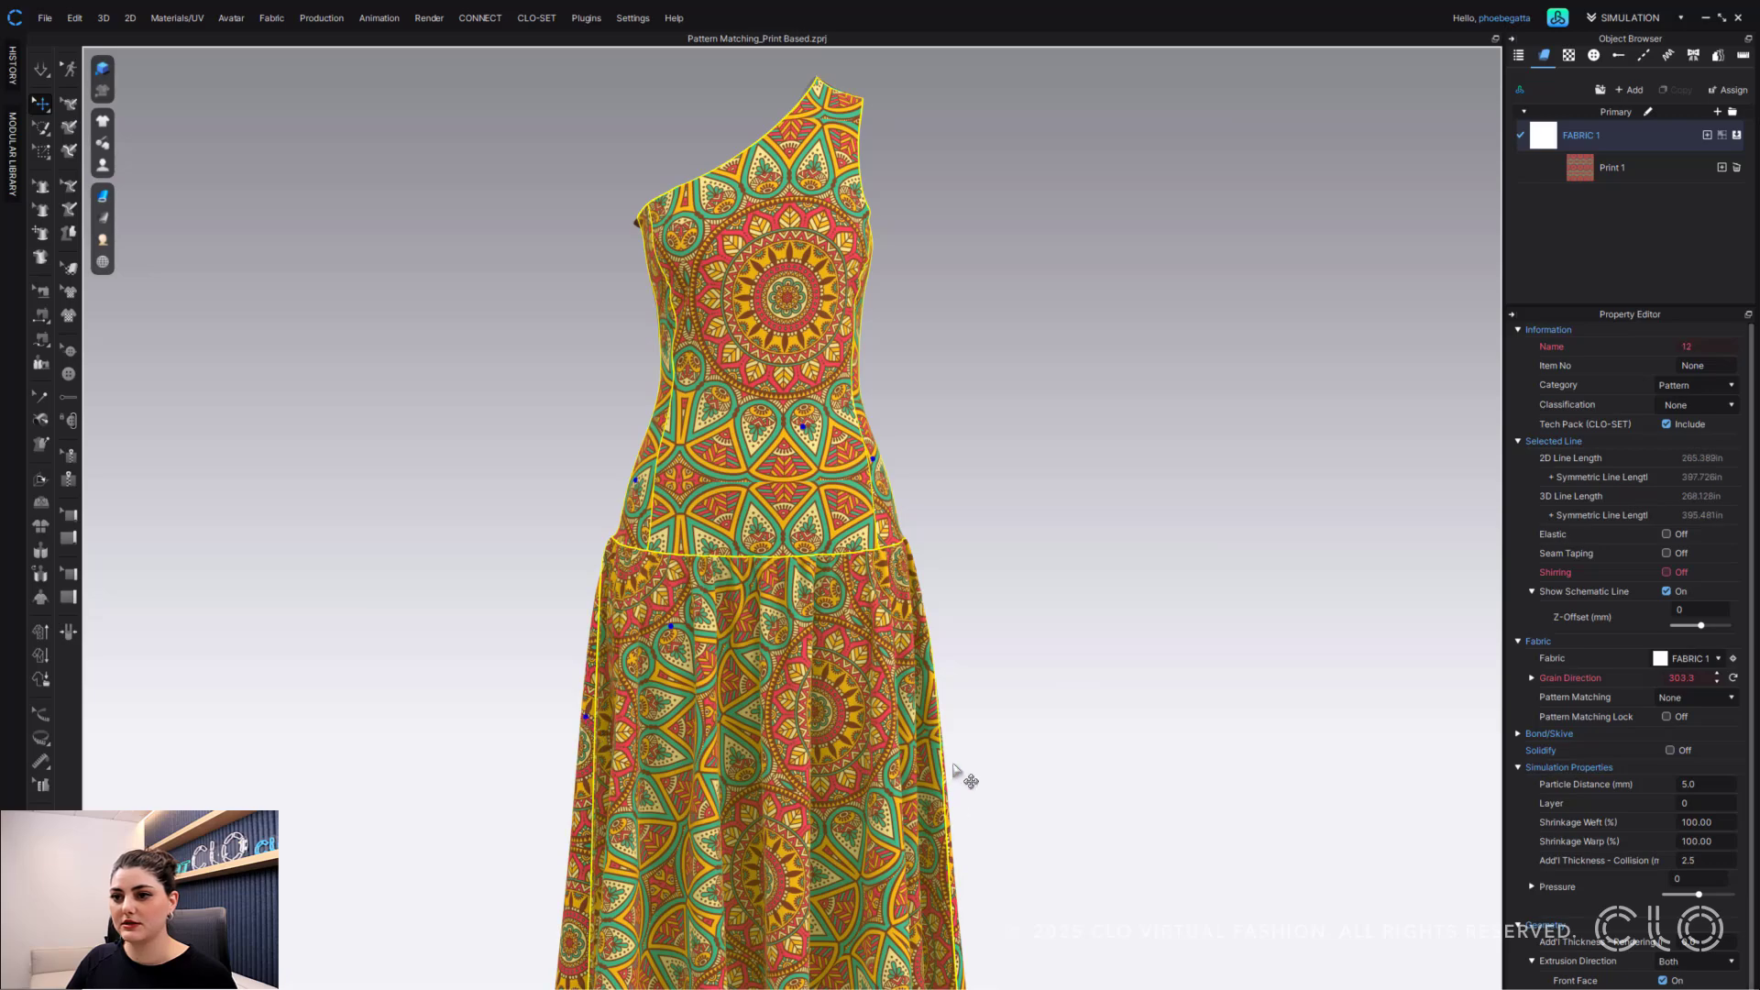
scroll(959, 773, down, 2)
right_drag(958, 772, 806, 617)
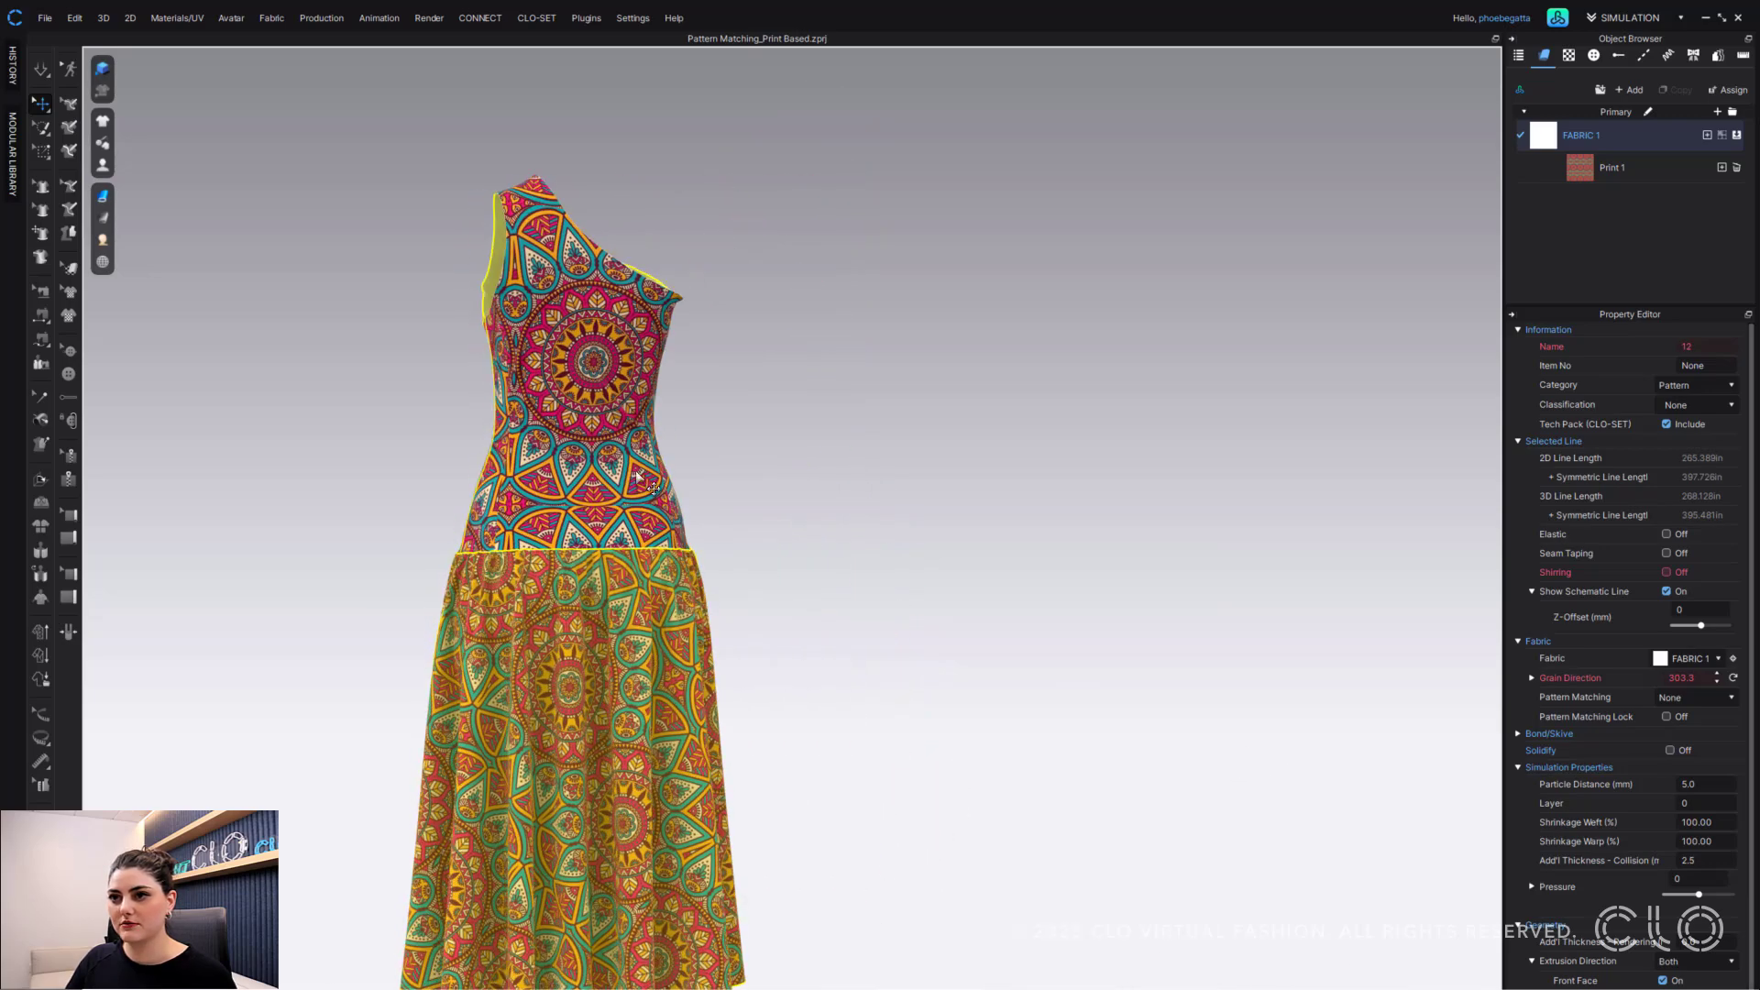
shift+click(478, 503)
mouse_move(679, 536)
right_down()
mouse_move(629, 522)
mouse_move(684, 518)
right_up()
shift+click(637, 509)
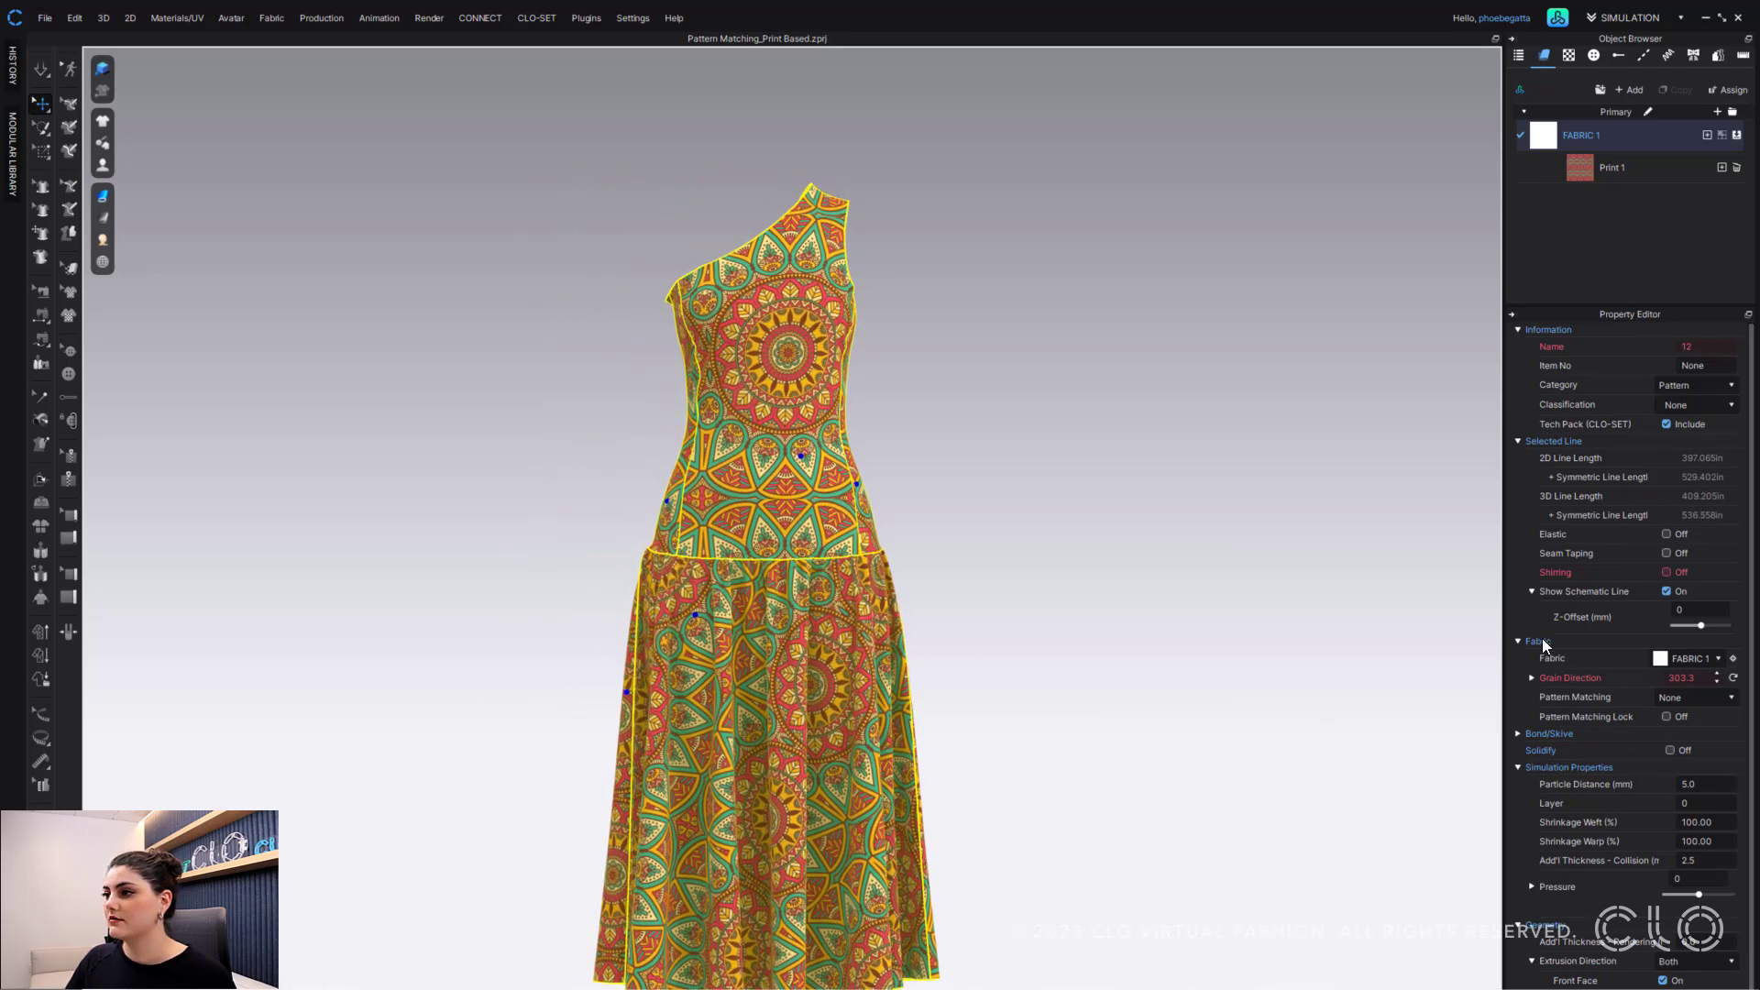
click(1670, 696)
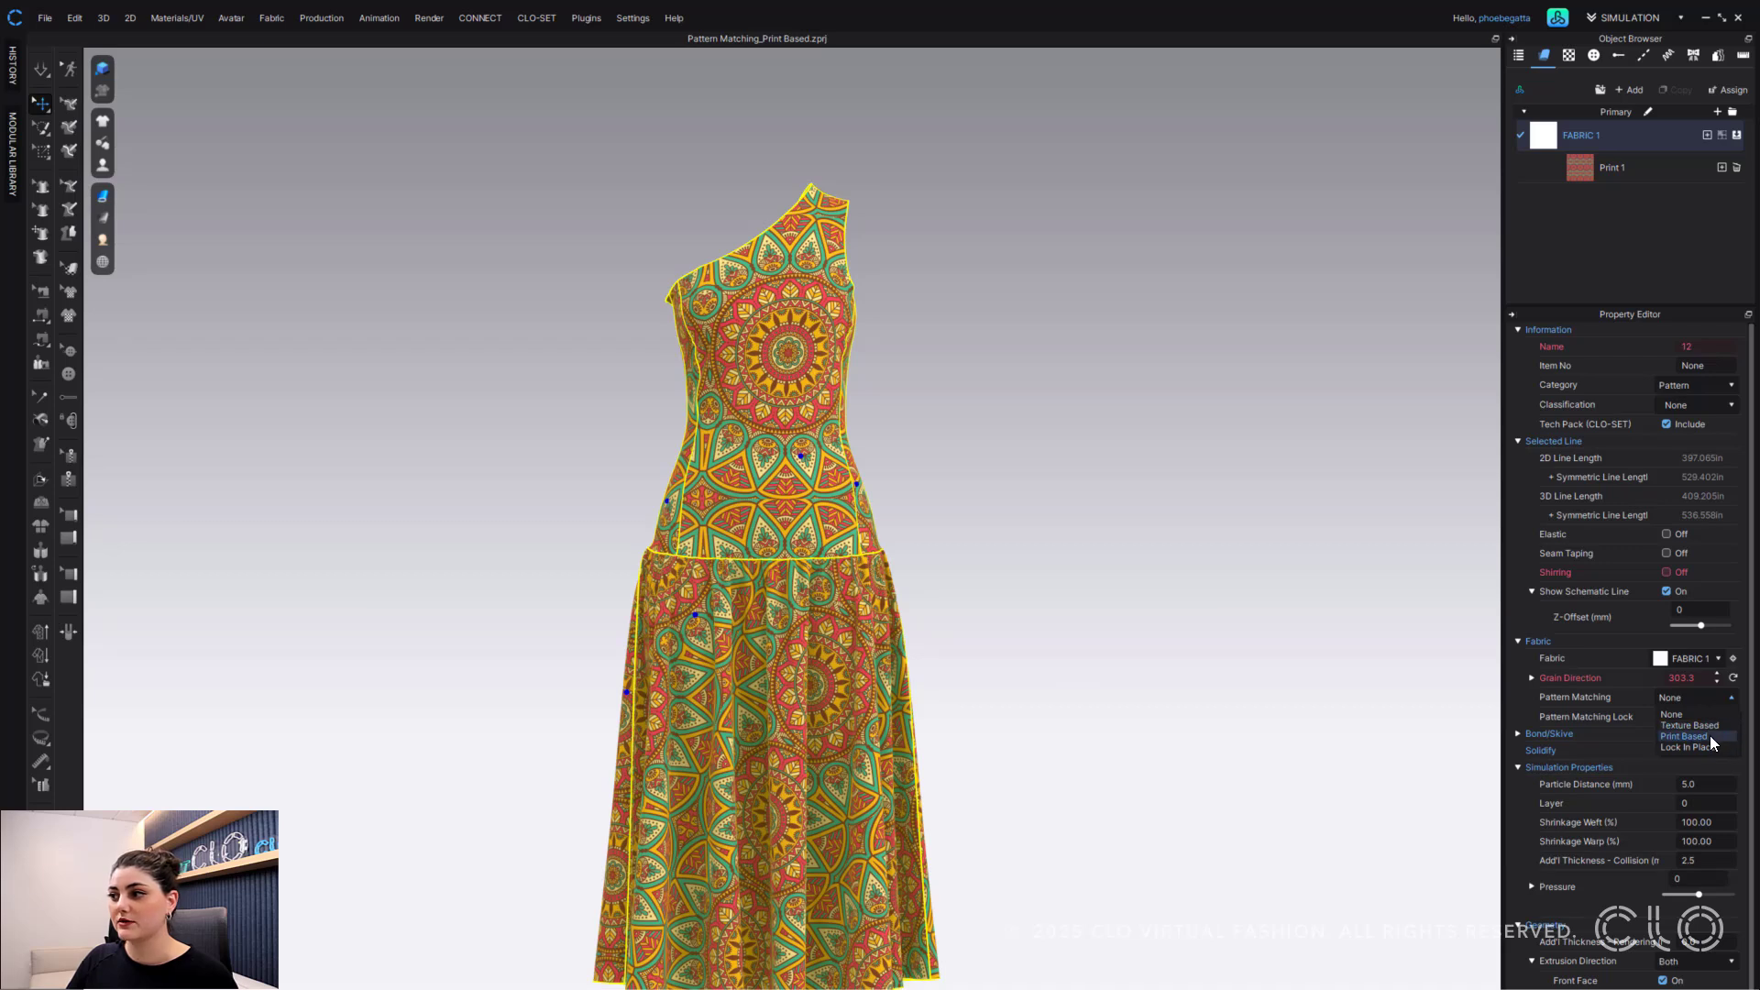
- Switch the dress to Print Layout mode and show its whole FABRIC 1 marker
click(1666, 22)
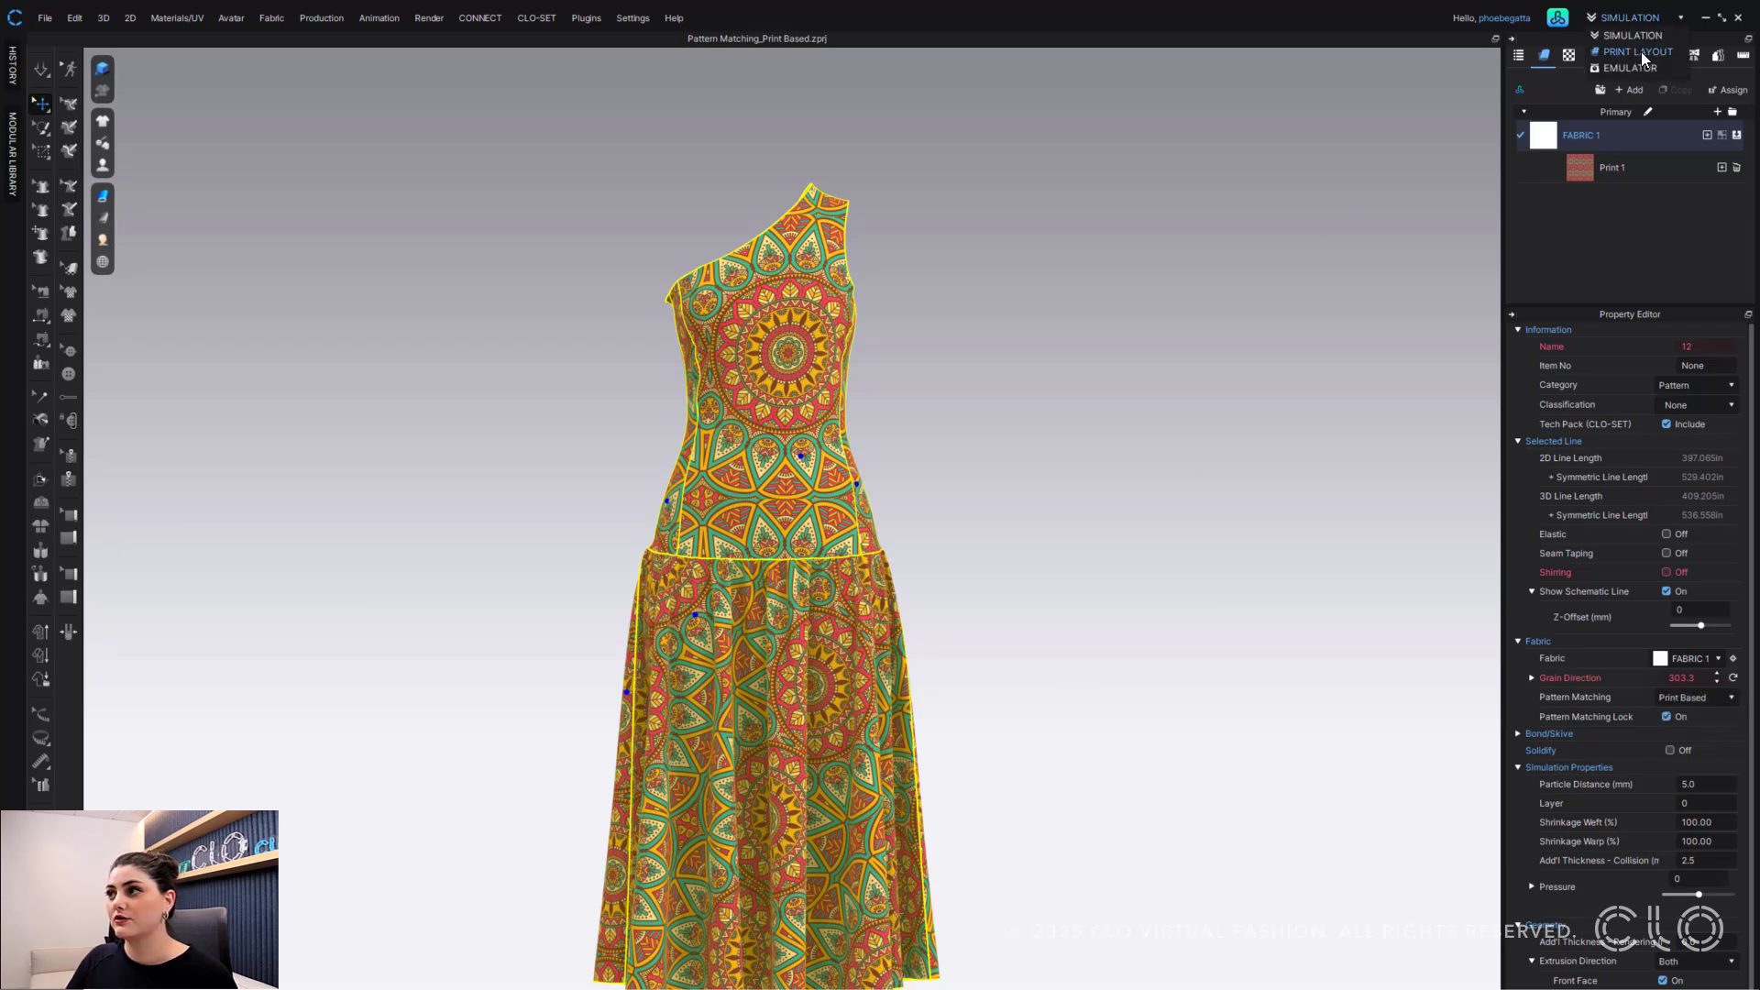
click(1641, 52)
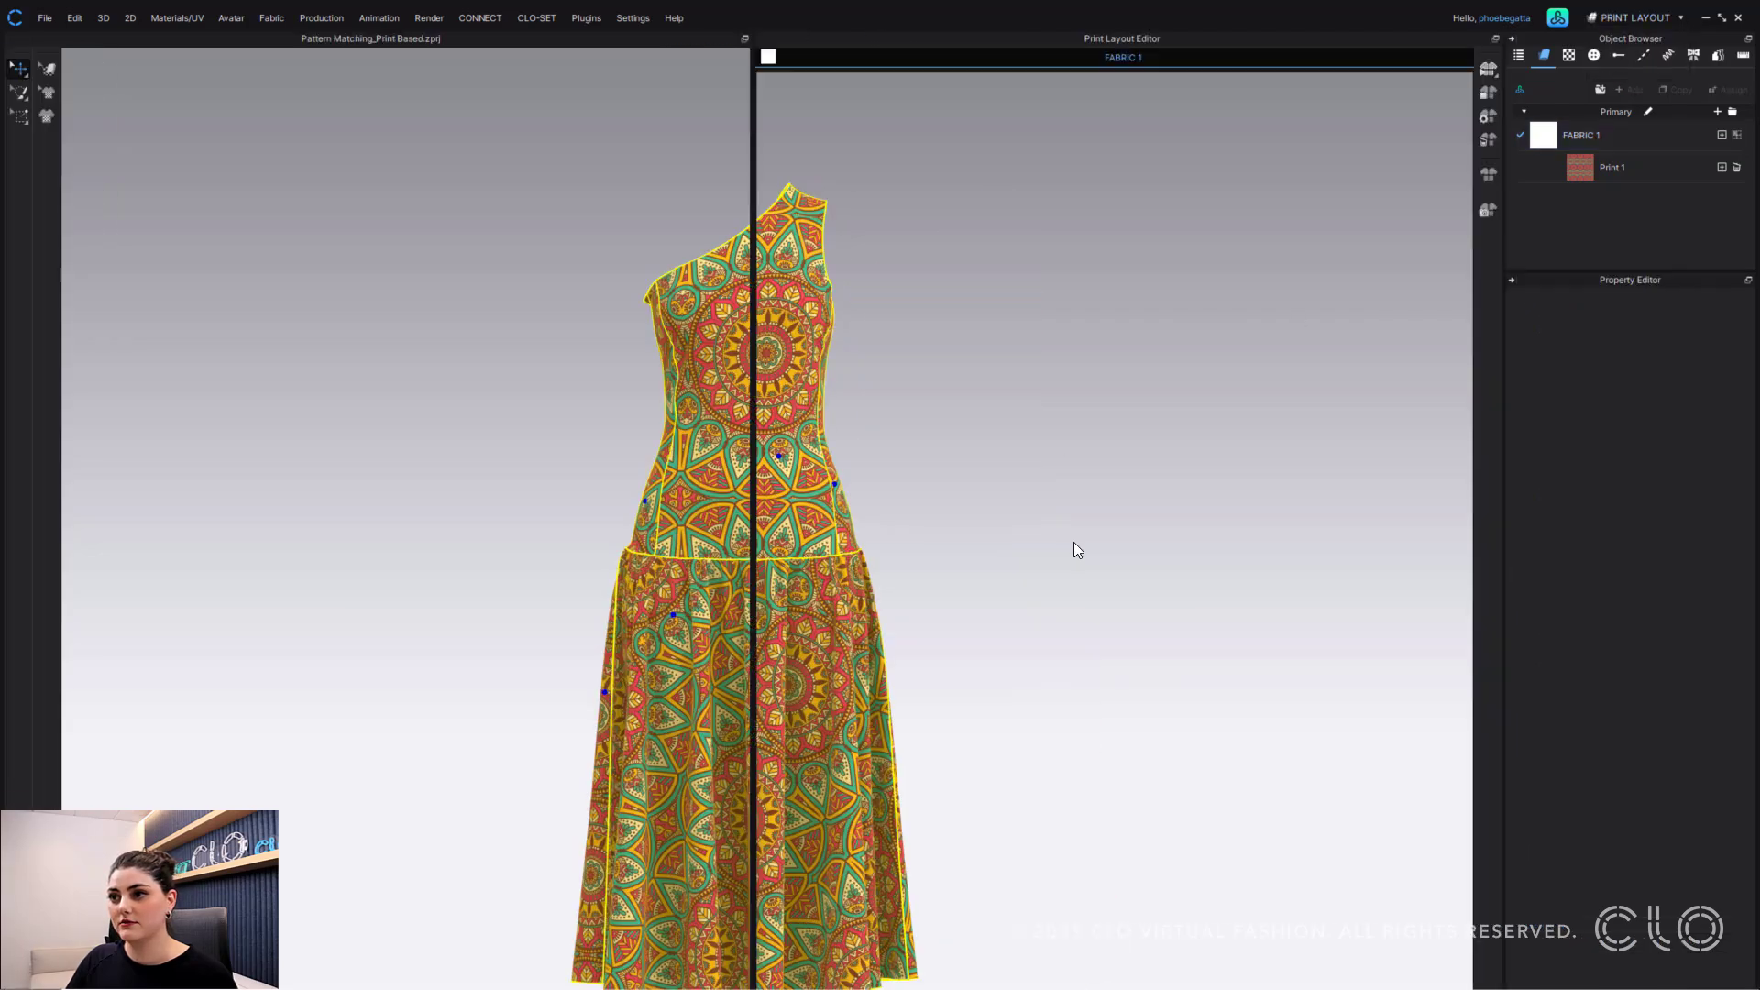
scroll(1074, 541, down, 6)
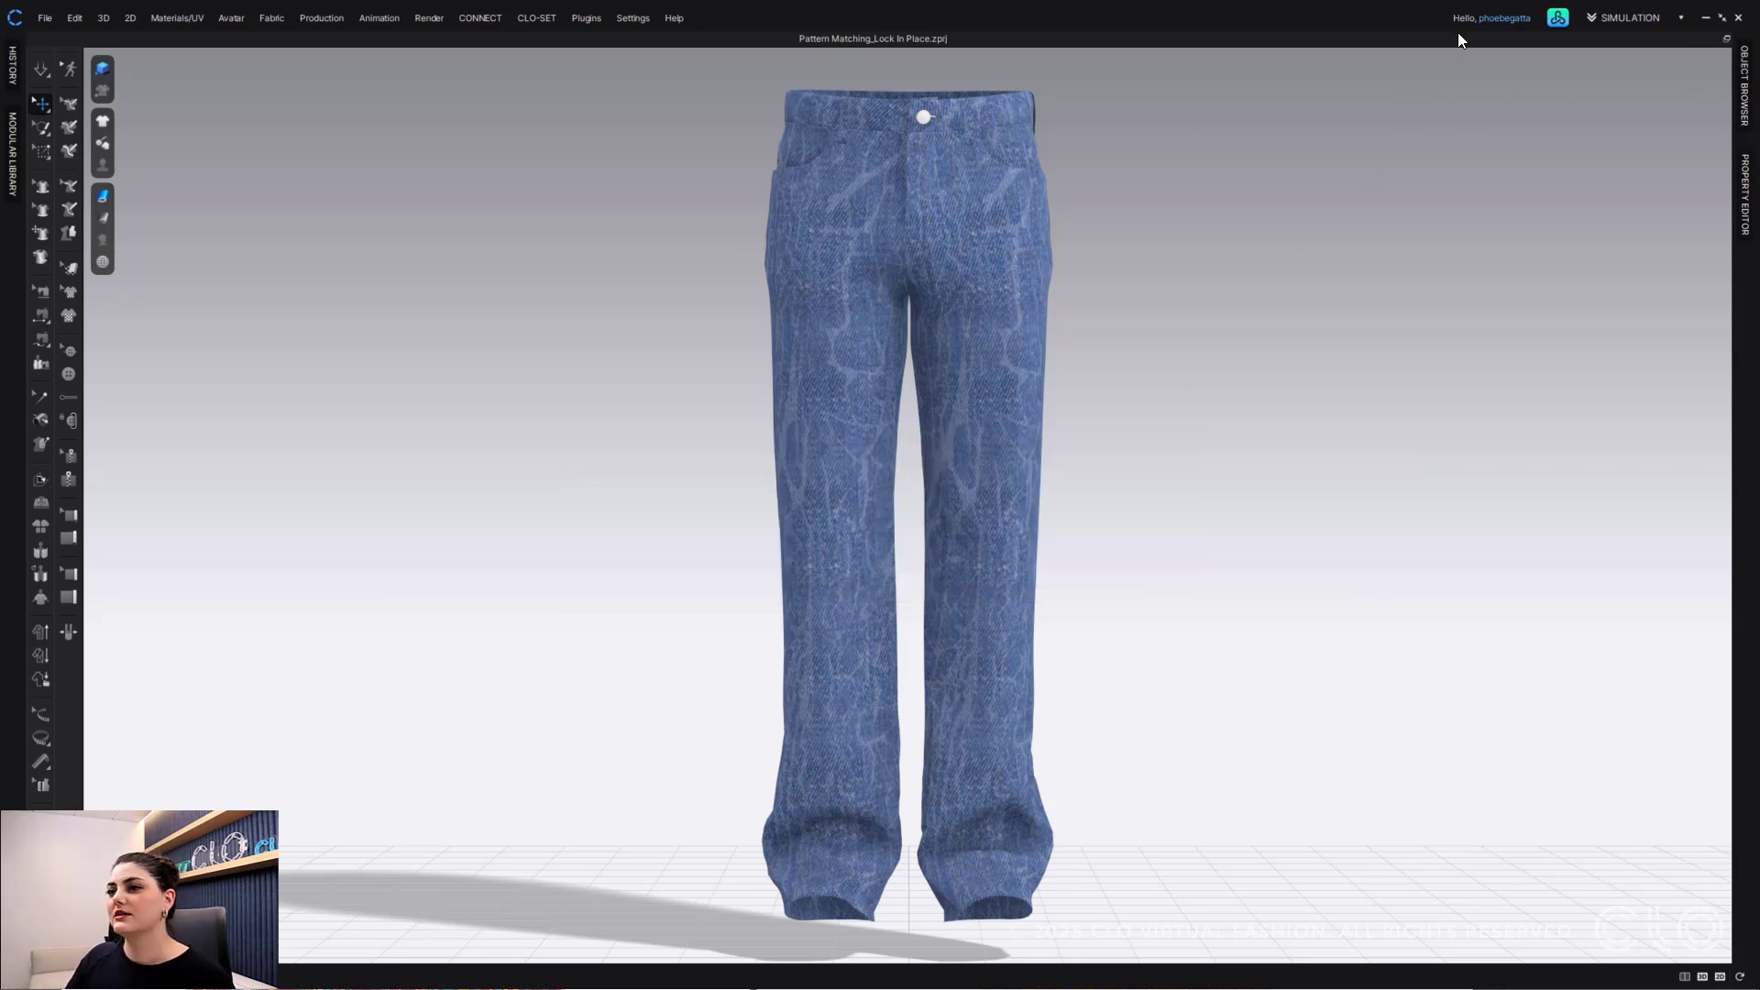
- Switch the jeans to Print Layout mode and bring the unplaced pieces and the faded areas of FABRIC 1 into view
click(1633, 20)
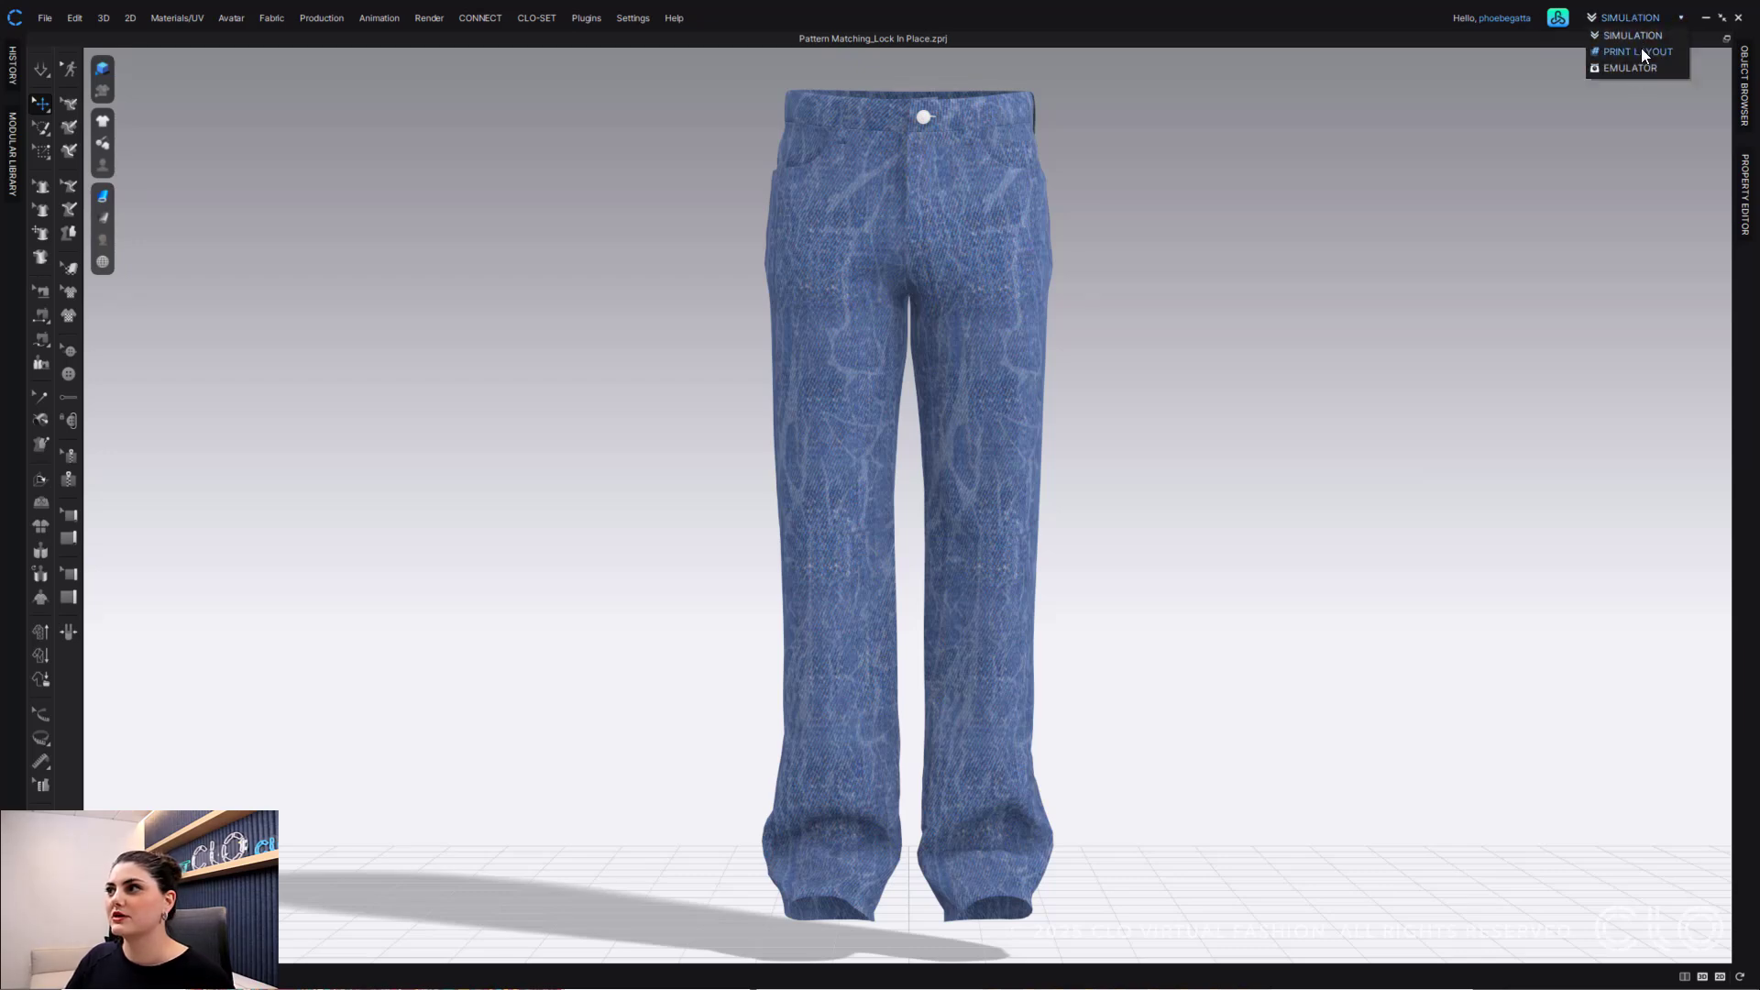
click(1639, 51)
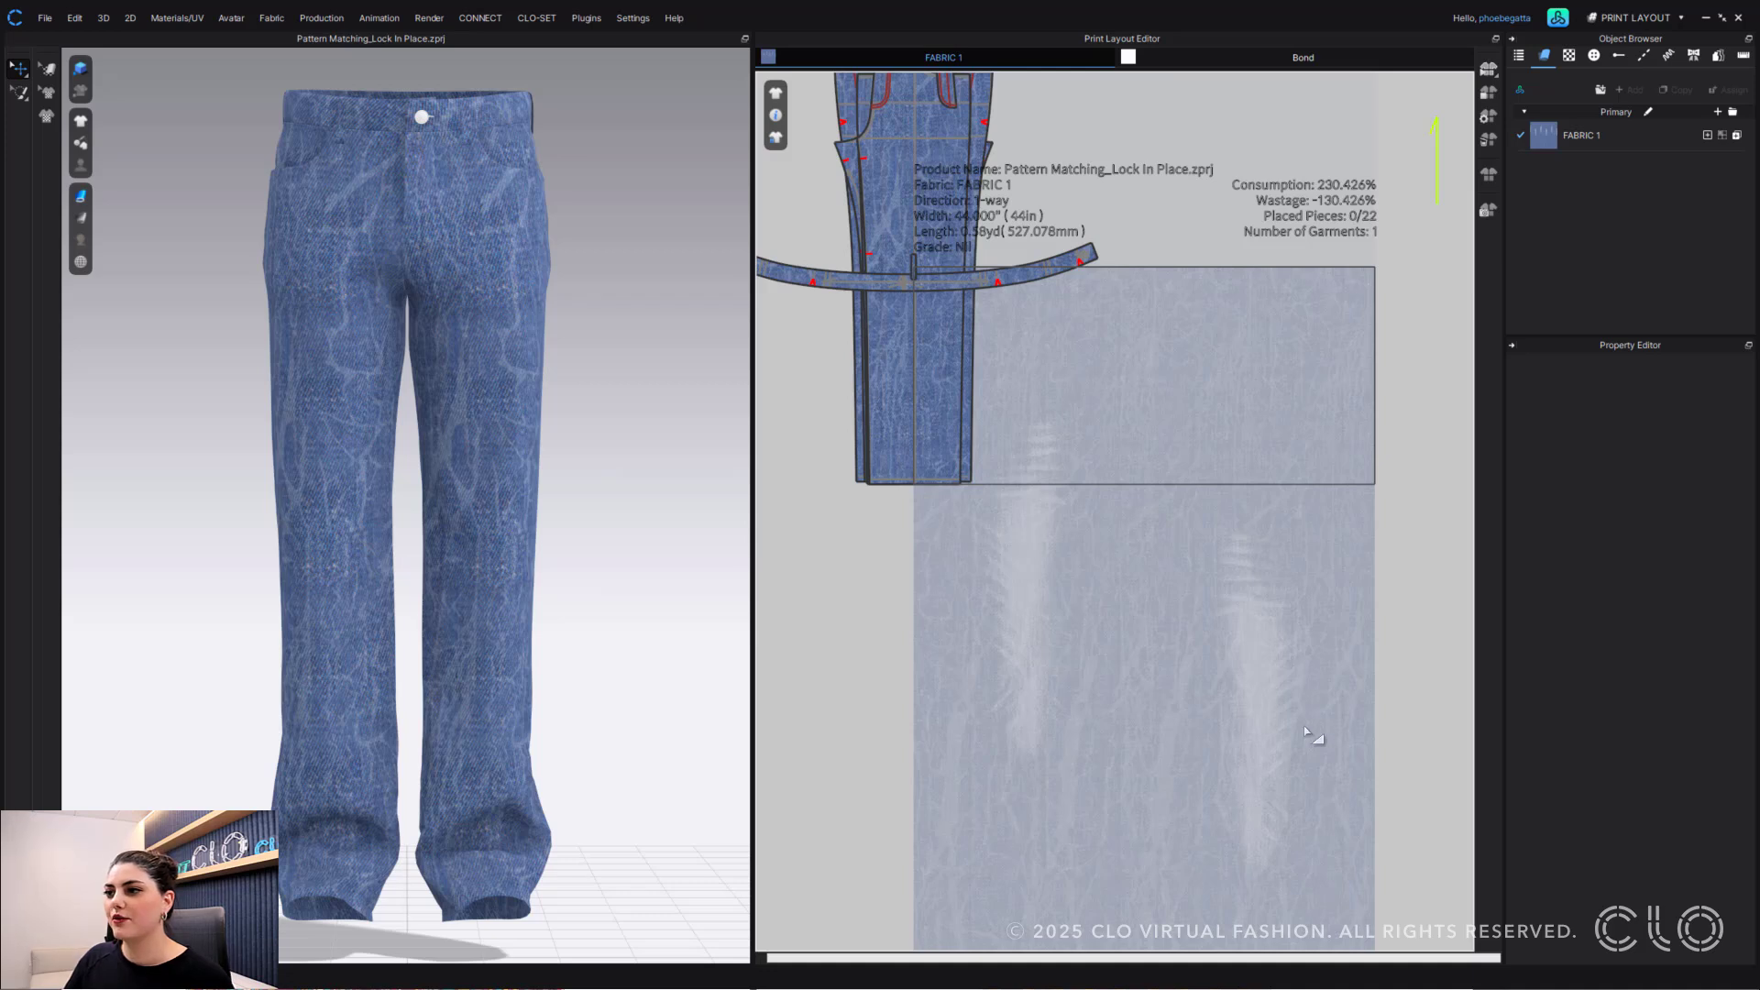
middle_drag(1295, 733, 1167, 397)
scroll(1201, 609, down, 5)
middle_drag(1166, 714, 1124, 457)
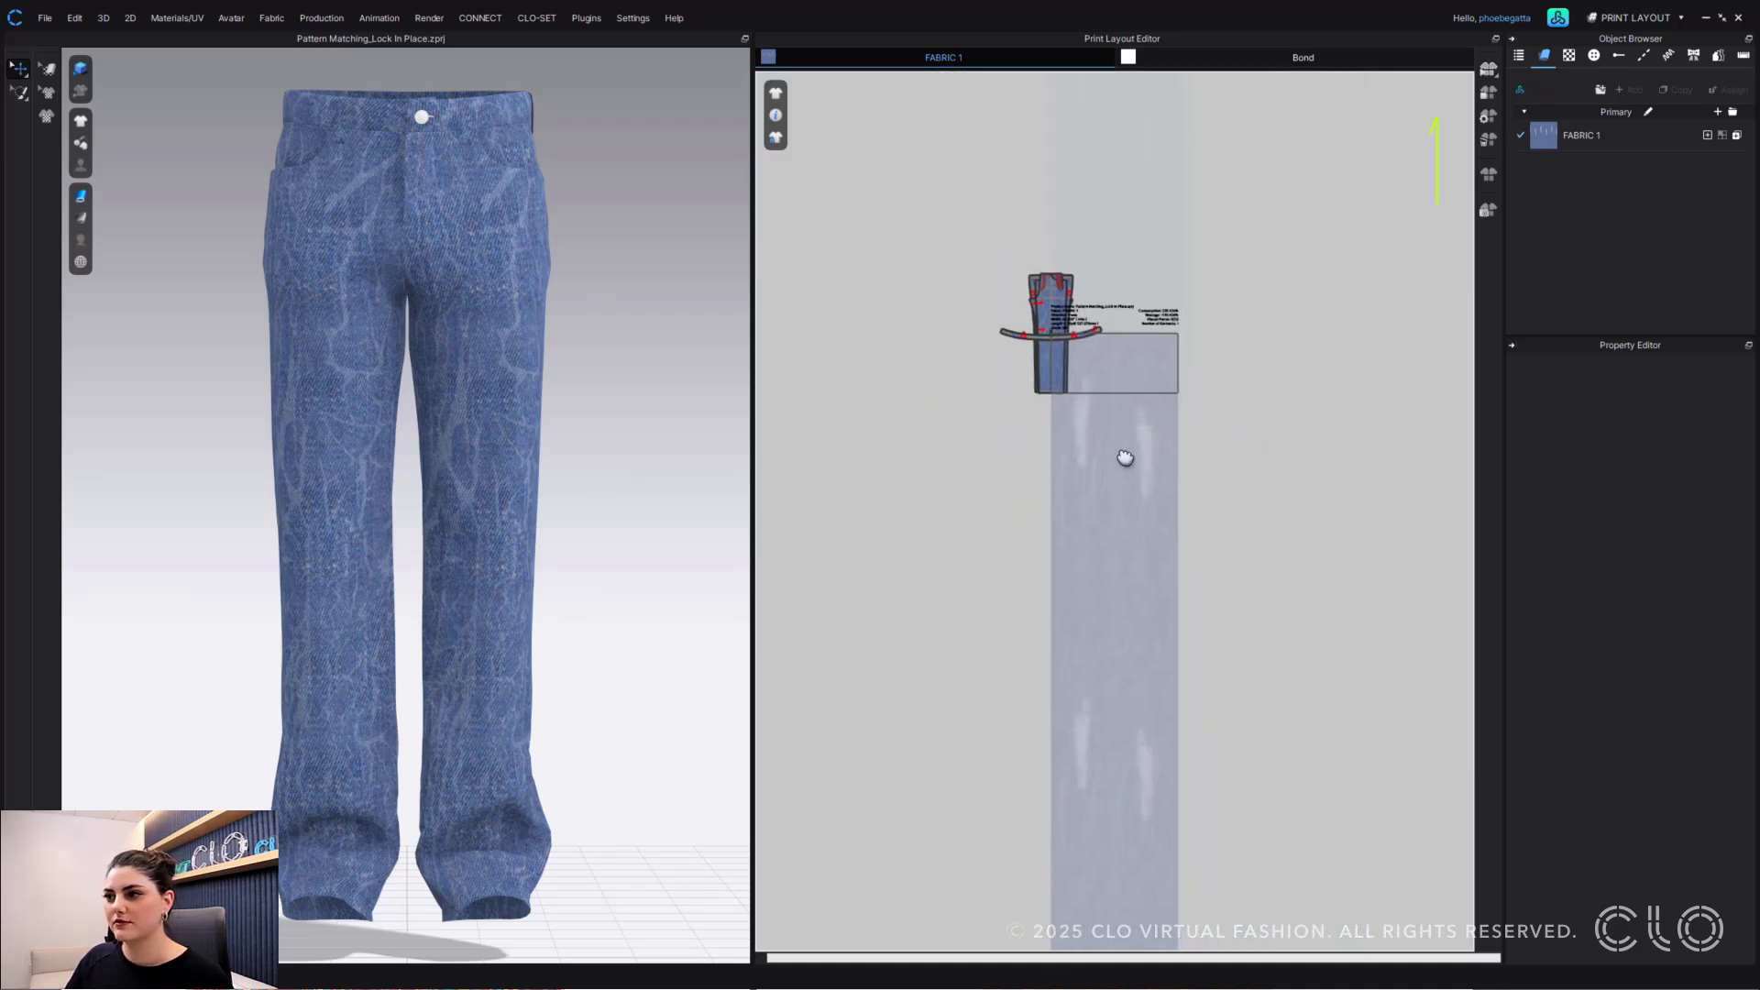
scroll(1119, 641, up, 1)
middle_drag(1072, 550, 1042, 562)
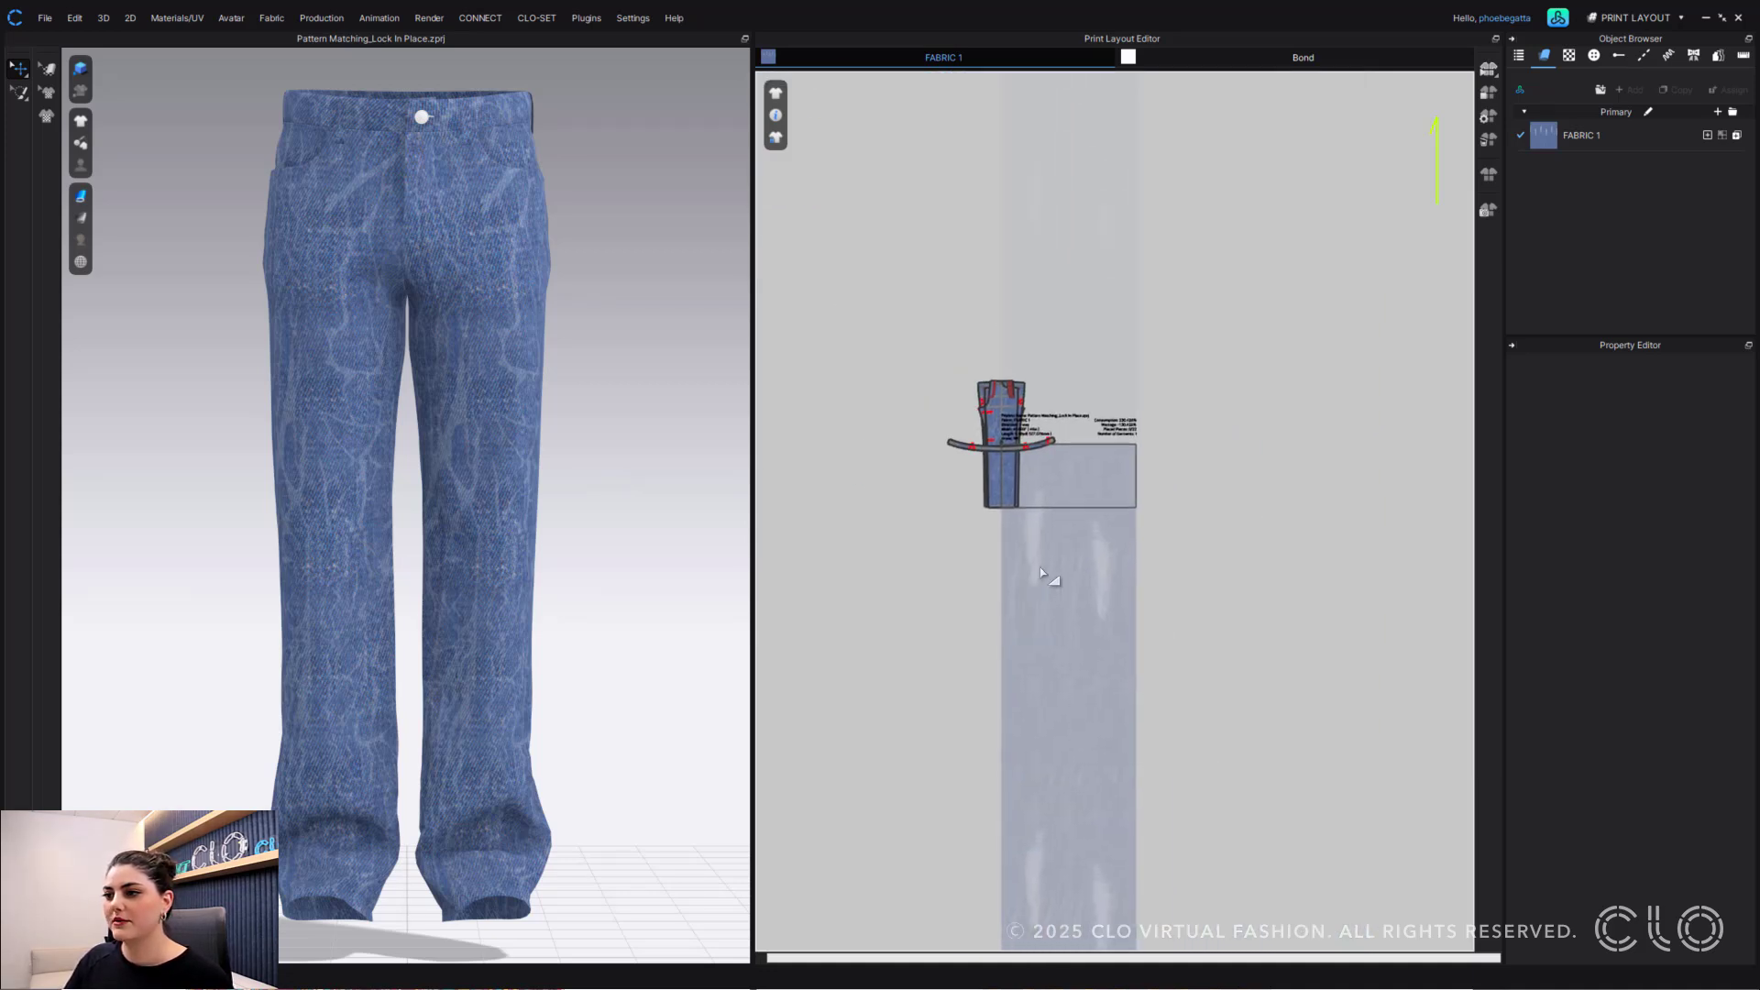
scroll(1040, 563, up, 3)
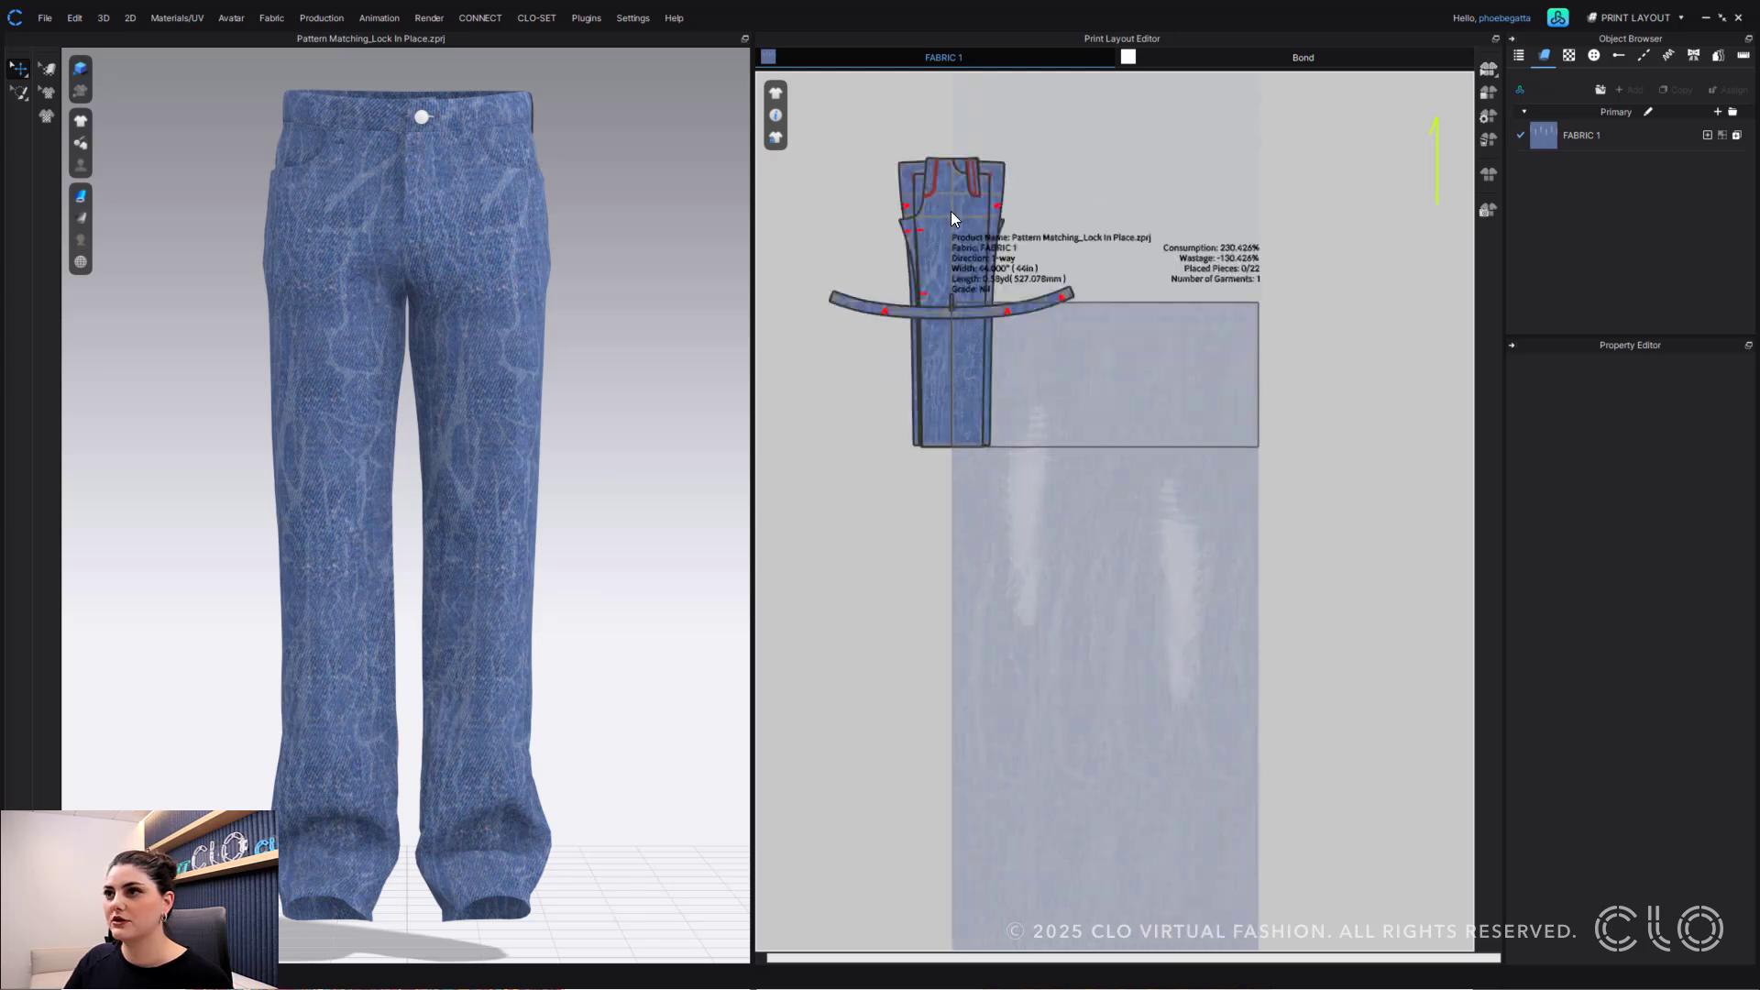
- Place the two front leg pieces of the jeans over the two faded areas of FABRIC 1 and fine-tune their positions
drag(949, 213, 1179, 487)
click(1101, 149)
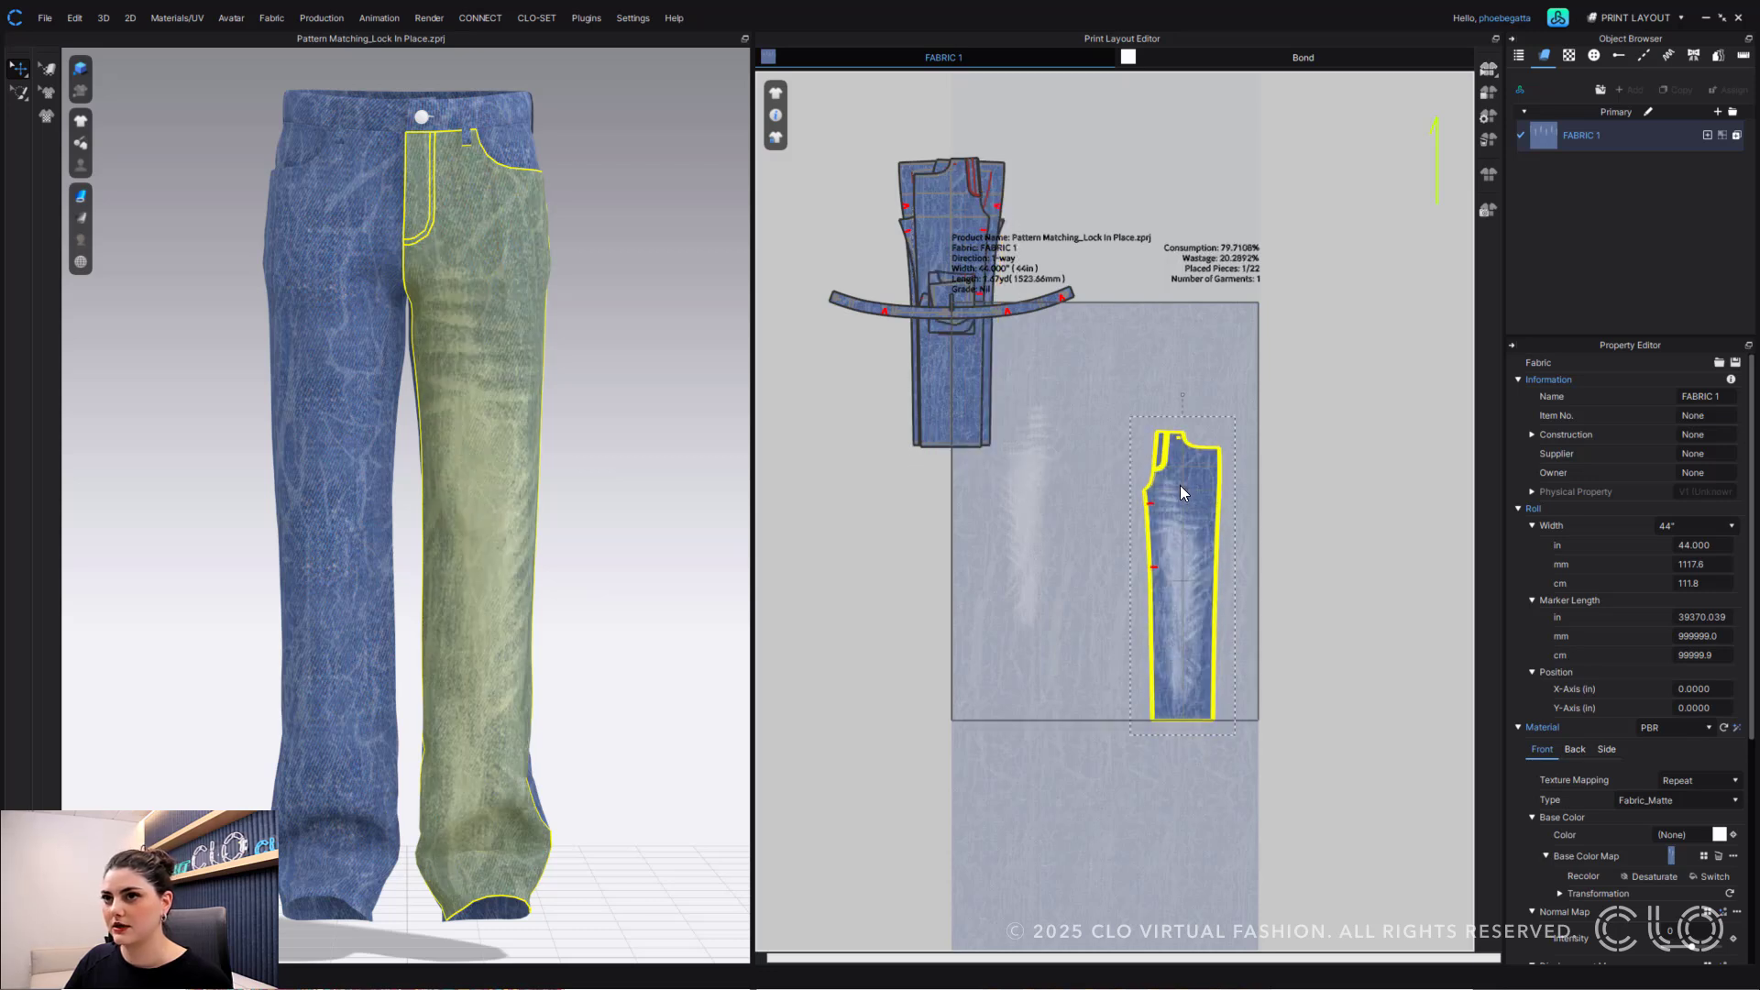
click(960, 220)
mouse_move(963, 224)
mouse_down()
mouse_move(1036, 423)
mouse_move(1032, 408)
mouse_up()
drag(1190, 536, 1184, 557)
drag(1049, 493, 1042, 504)
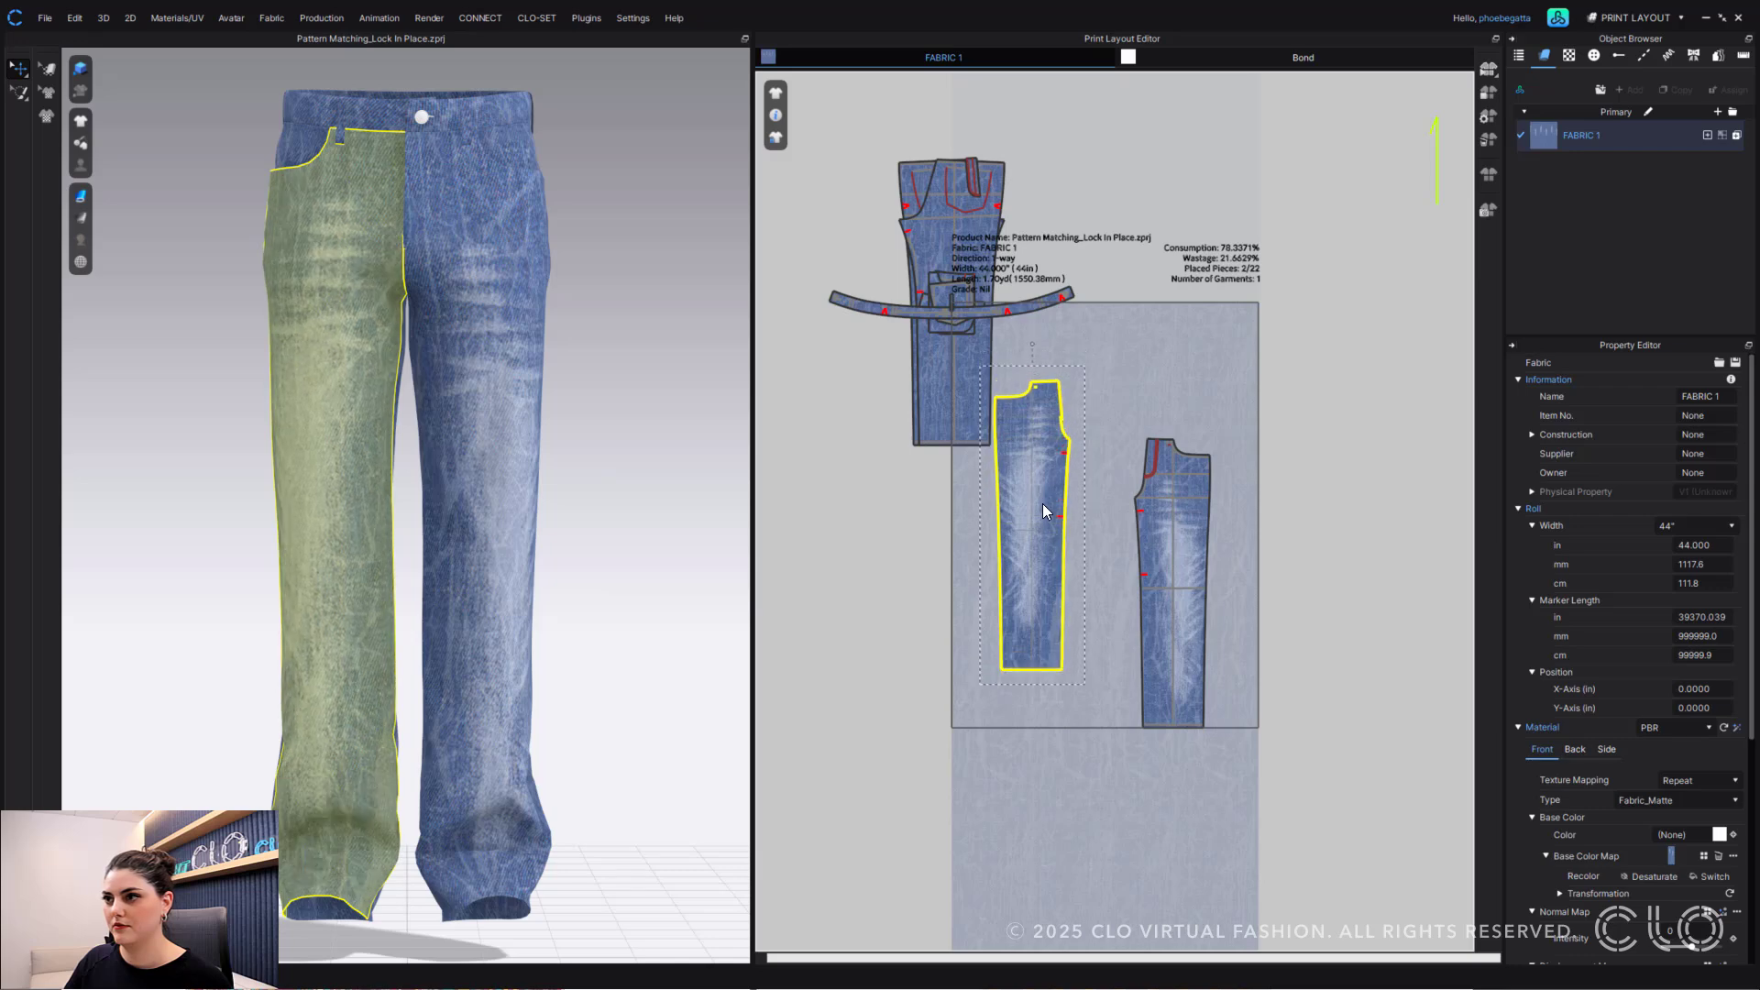
click(1161, 539)
drag(1162, 543, 1158, 545)
click(1101, 501)
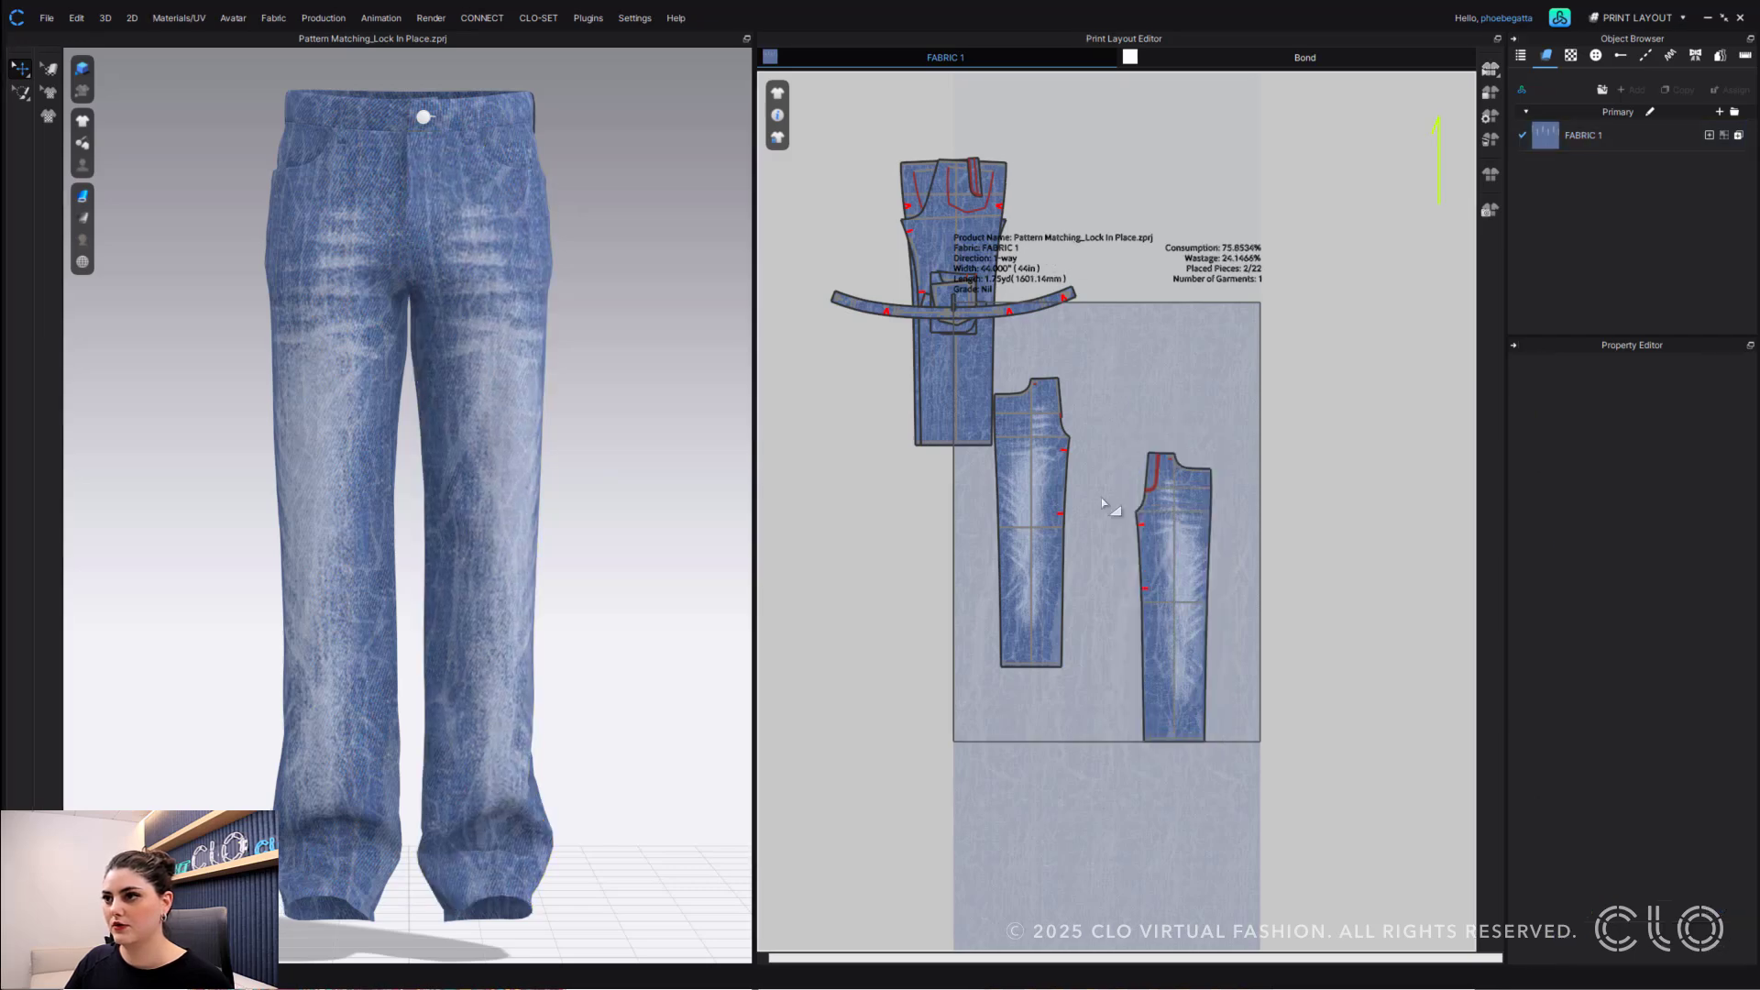
- Set Pattern Matching to Lock In Place for both front leg pieces of the jeans
click(1181, 530)
shift+click(1024, 502)
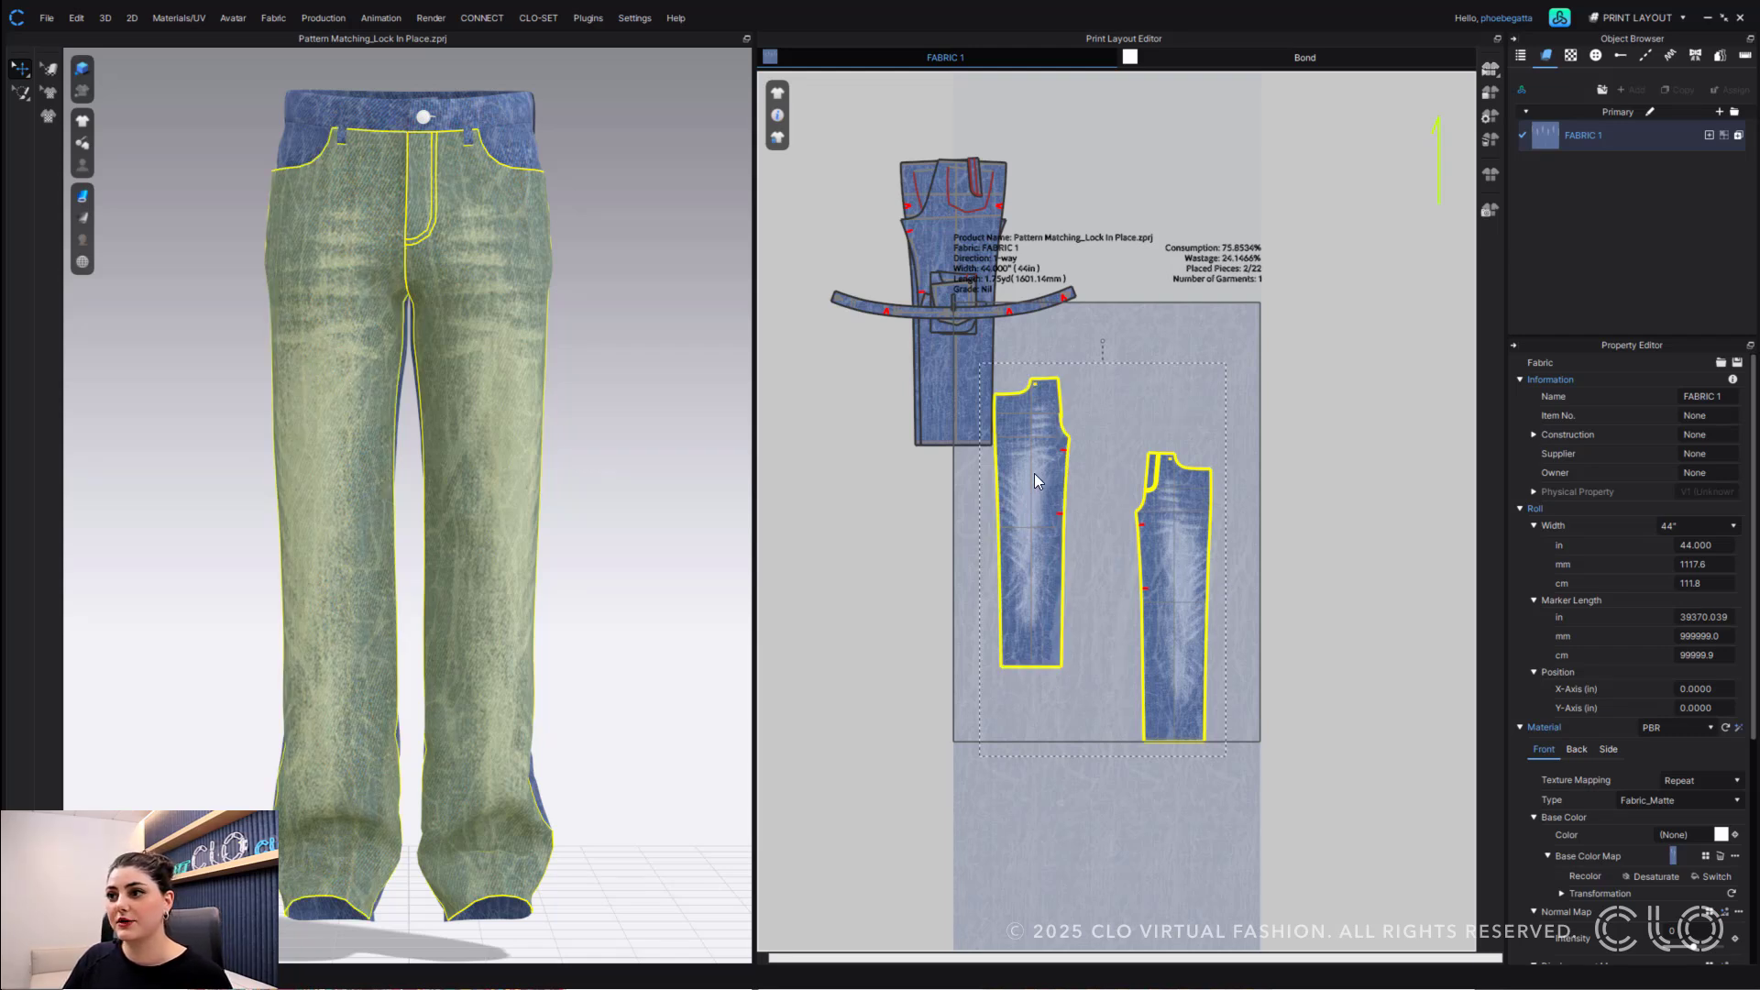
right_click(1035, 476)
mouse_move(1115, 513)
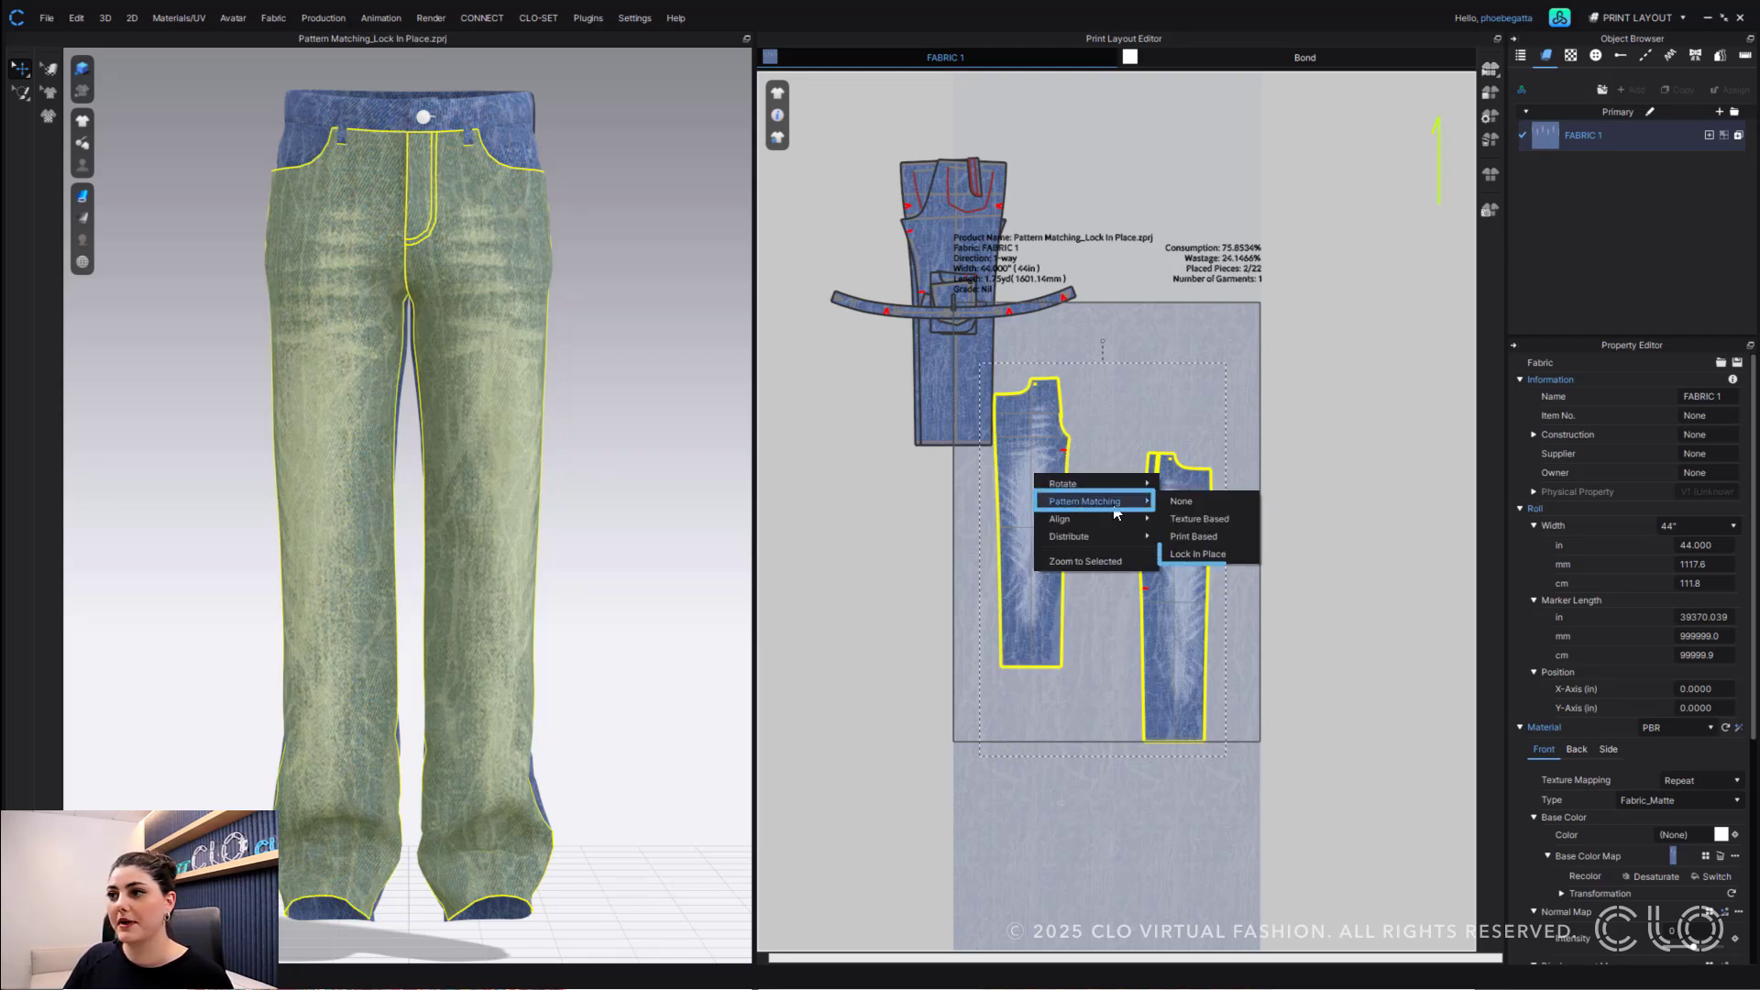
click(1208, 551)
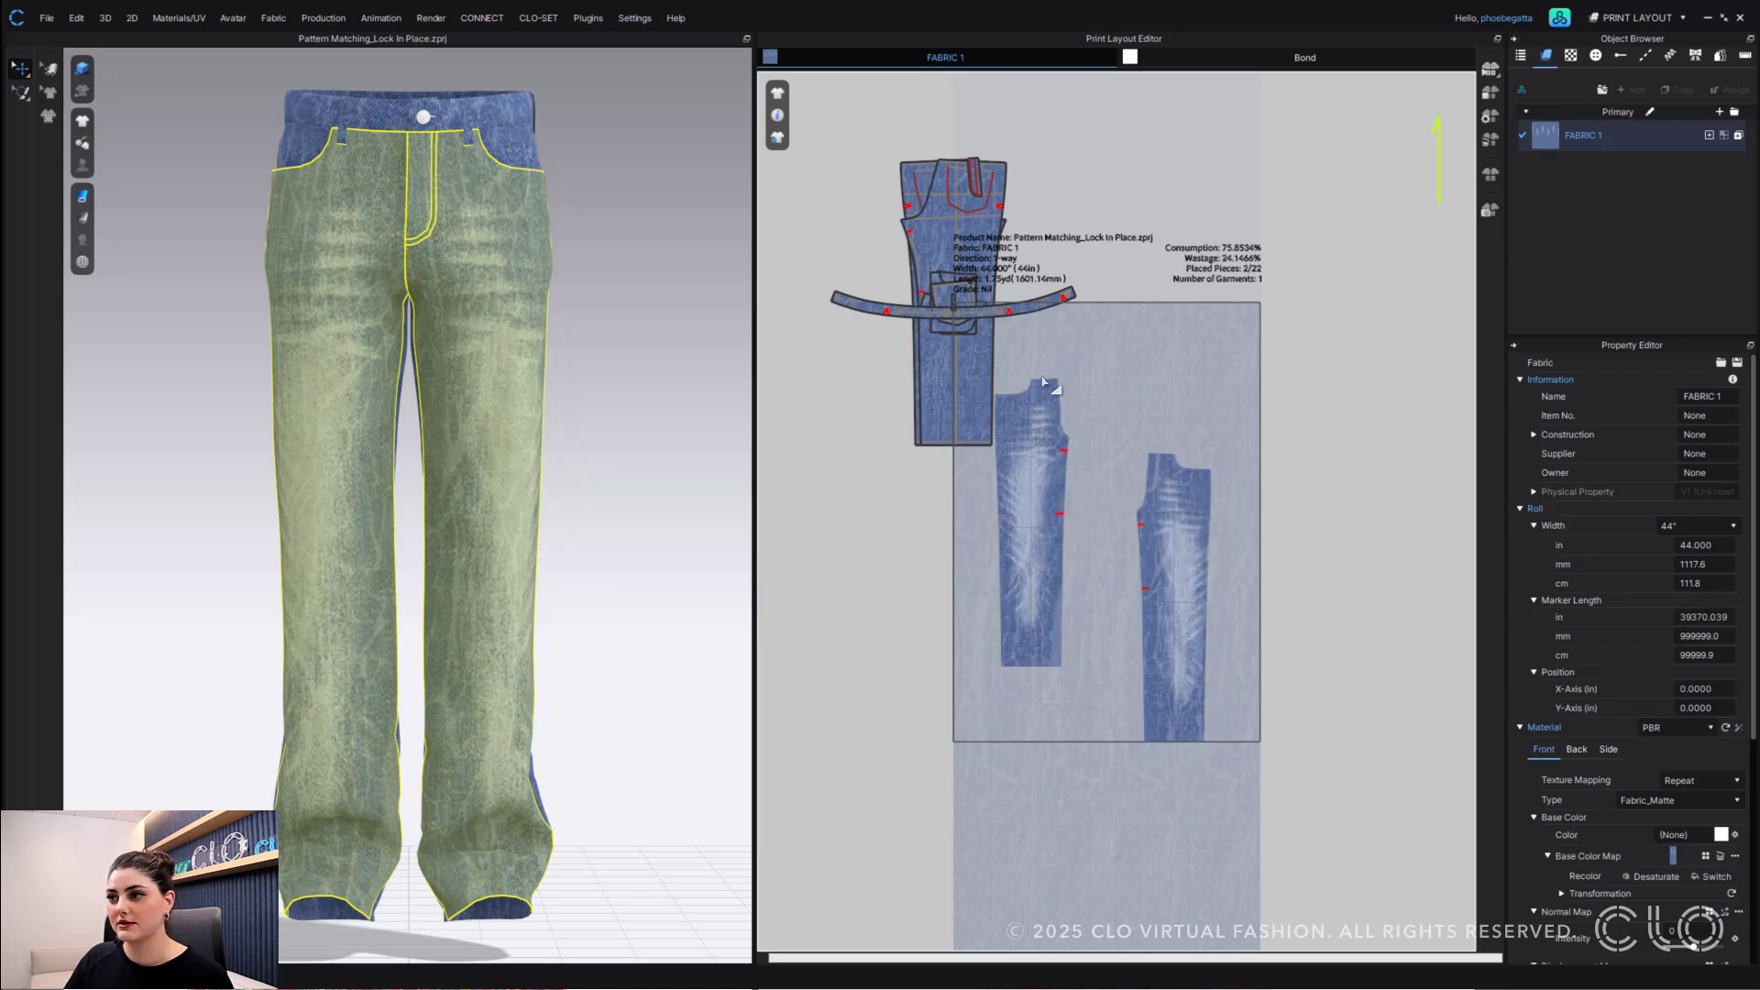
- Nest the remaining jeans pieces around the locked front legs and show the whole marker with nothing selected
mouse_move(1111, 724)
middle_down()
mouse_move(1079, 396)
mouse_move(1125, 172)
mouse_move(1143, 633)
mouse_move(1111, 526)
mouse_move(1111, 559)
middle_up()
scroll(1111, 559, down, 2)
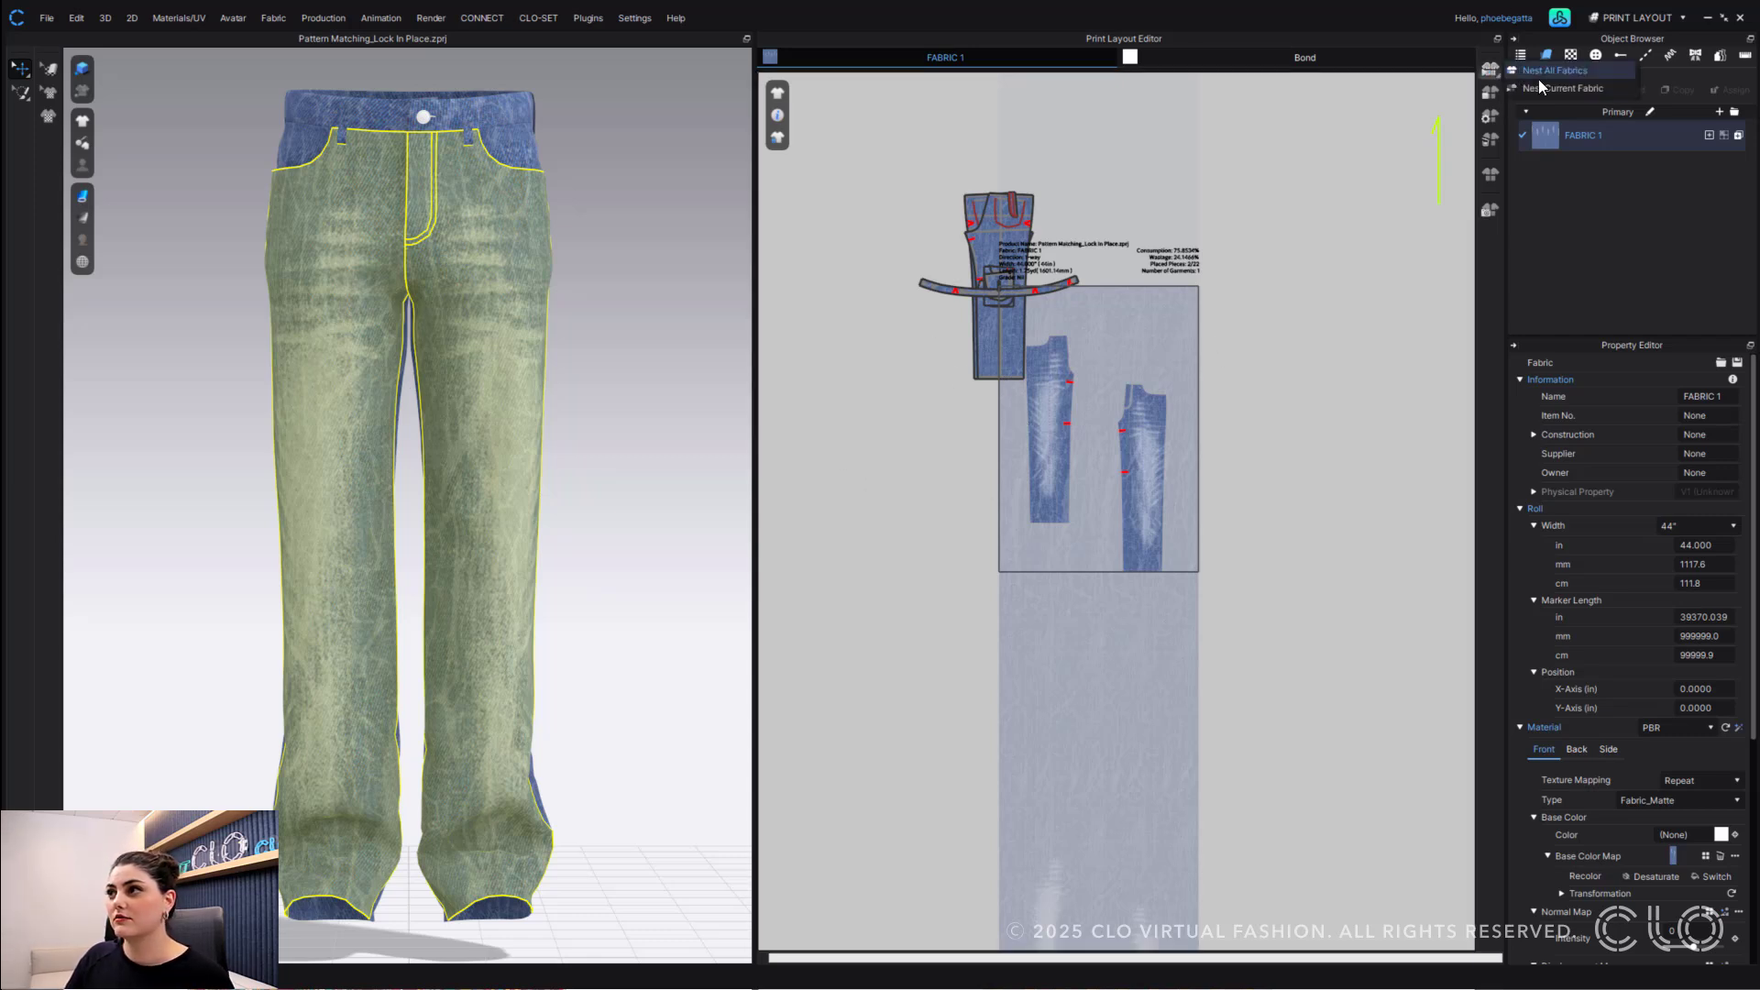
click(1491, 70)
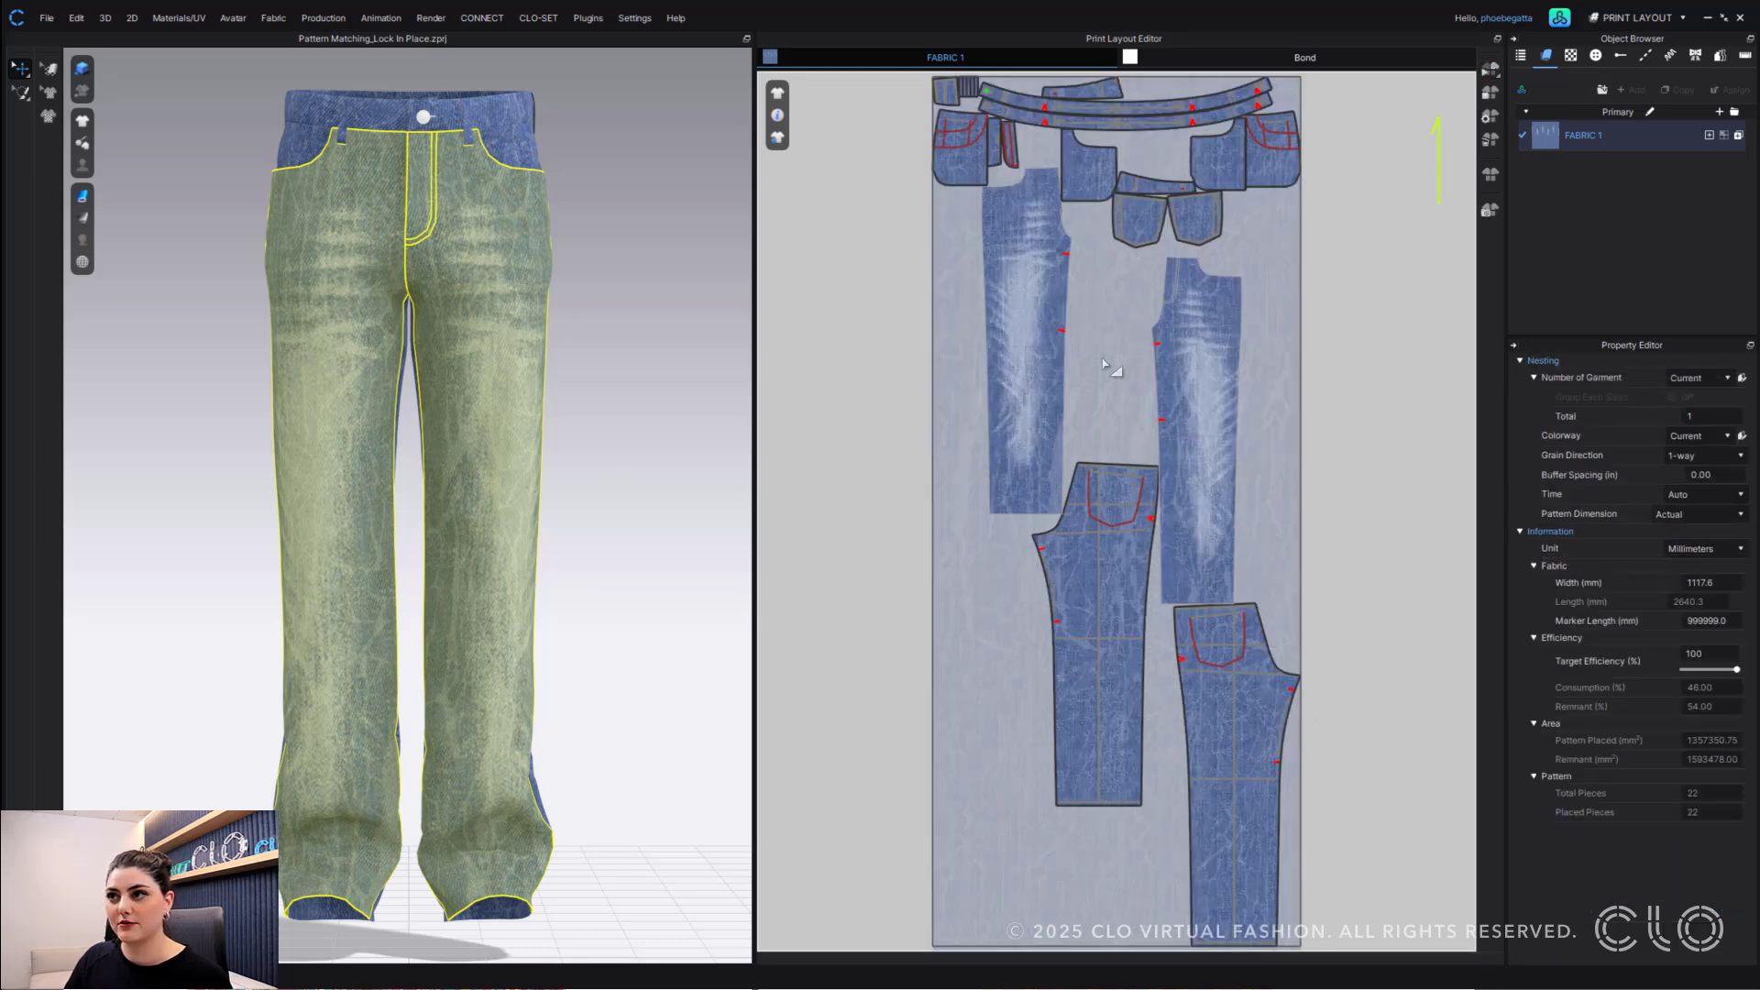
scroll(1340, 423, down, 2)
middle_drag(1340, 423, 1261, 385)
click(1268, 514)
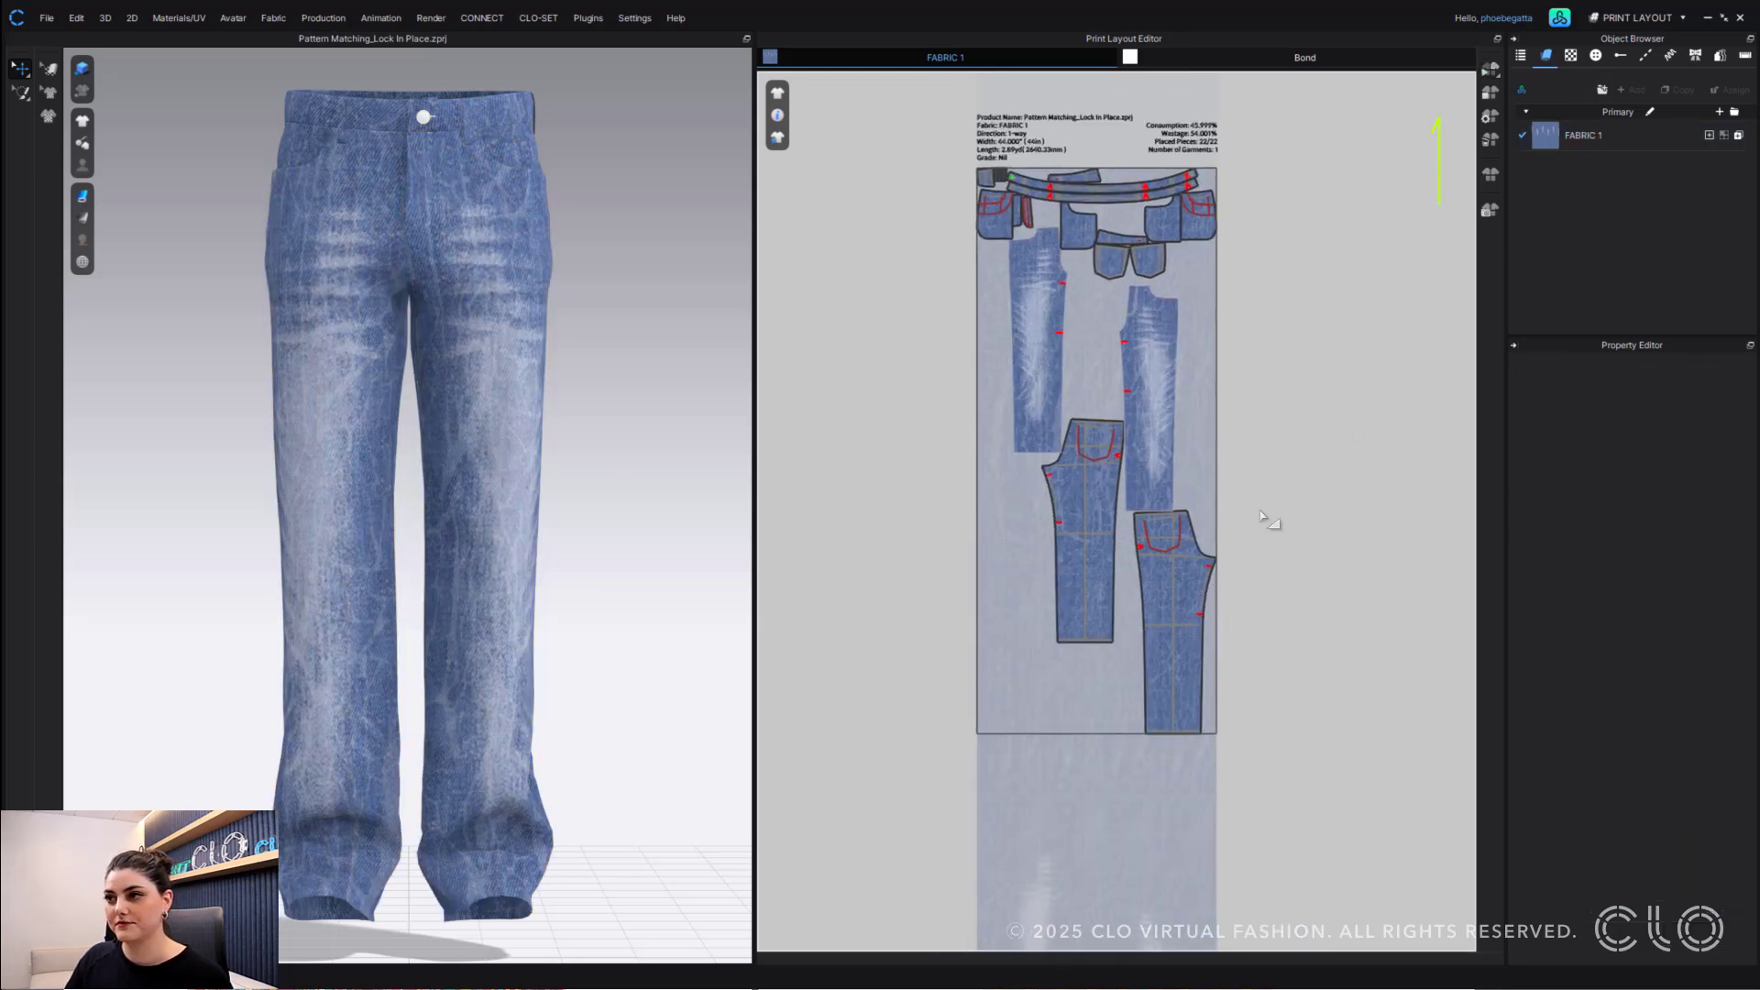